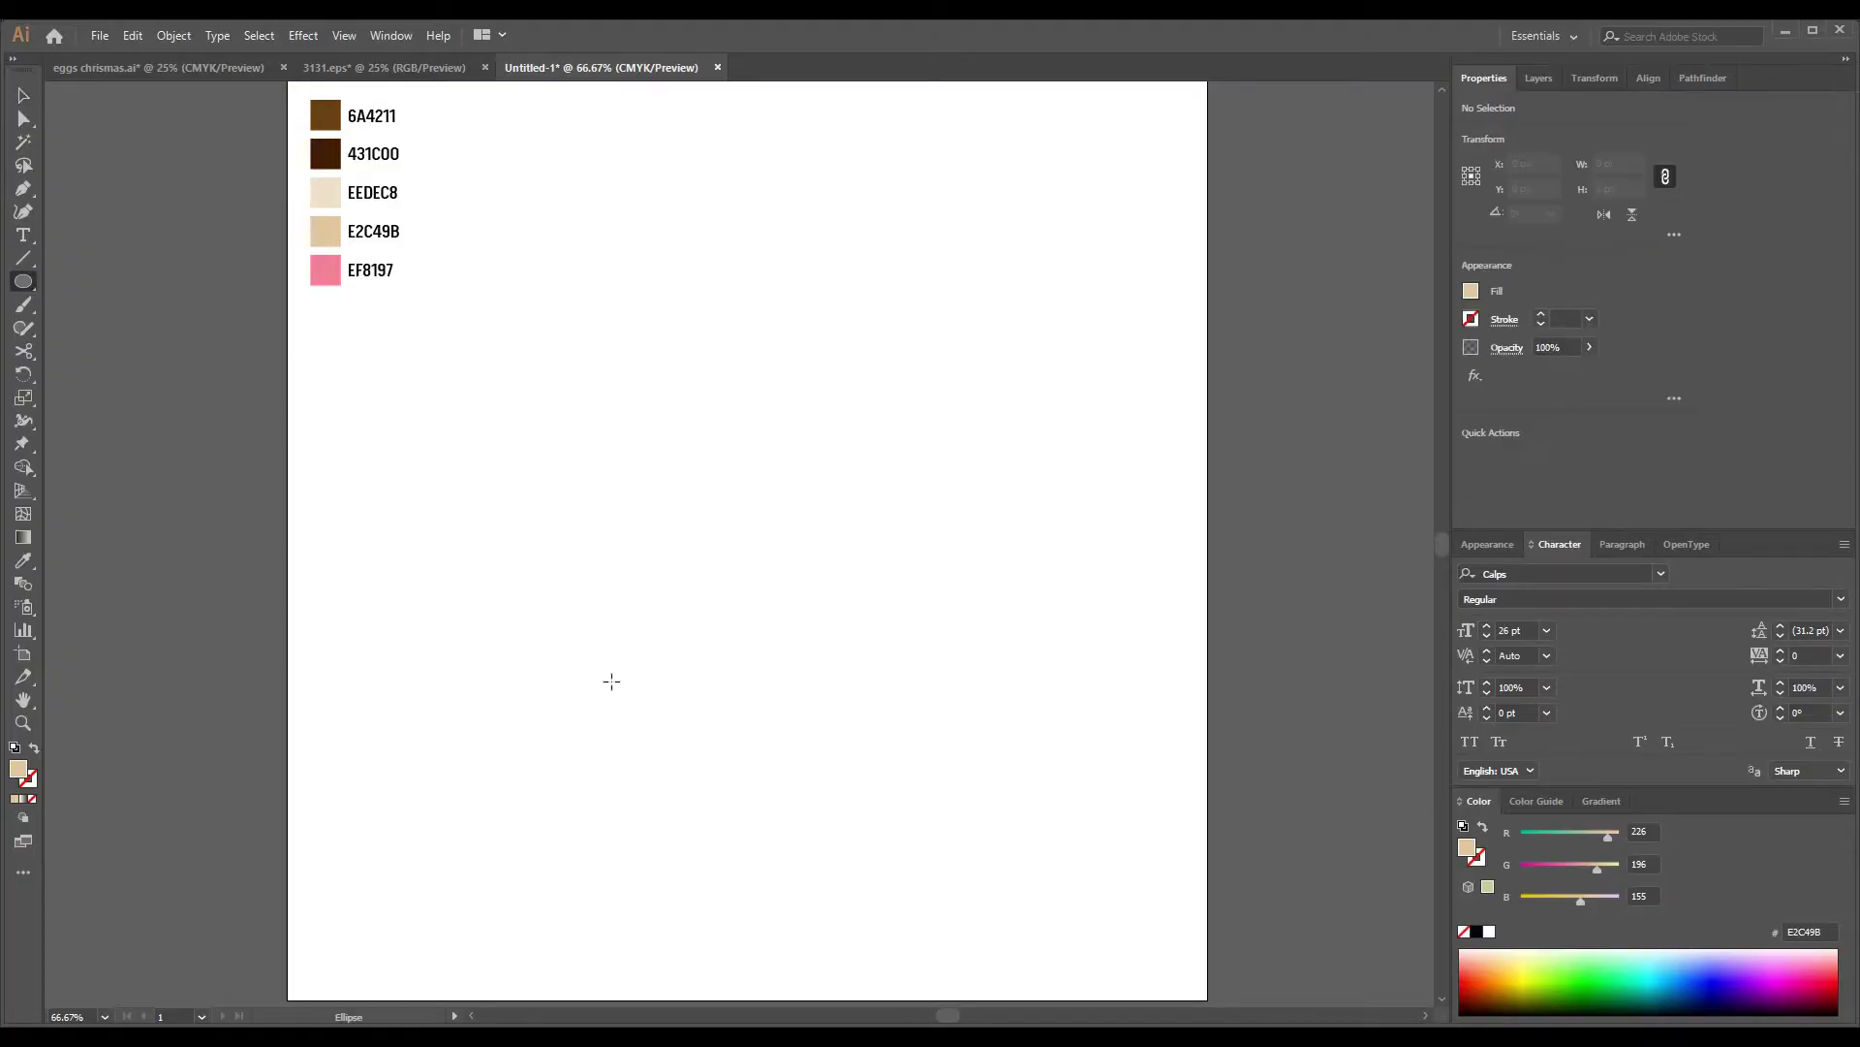
Step: Draw a flat ellipse for the cup bottom and pen the left half of the cup
left_click_drag(613, 681, 810, 706)
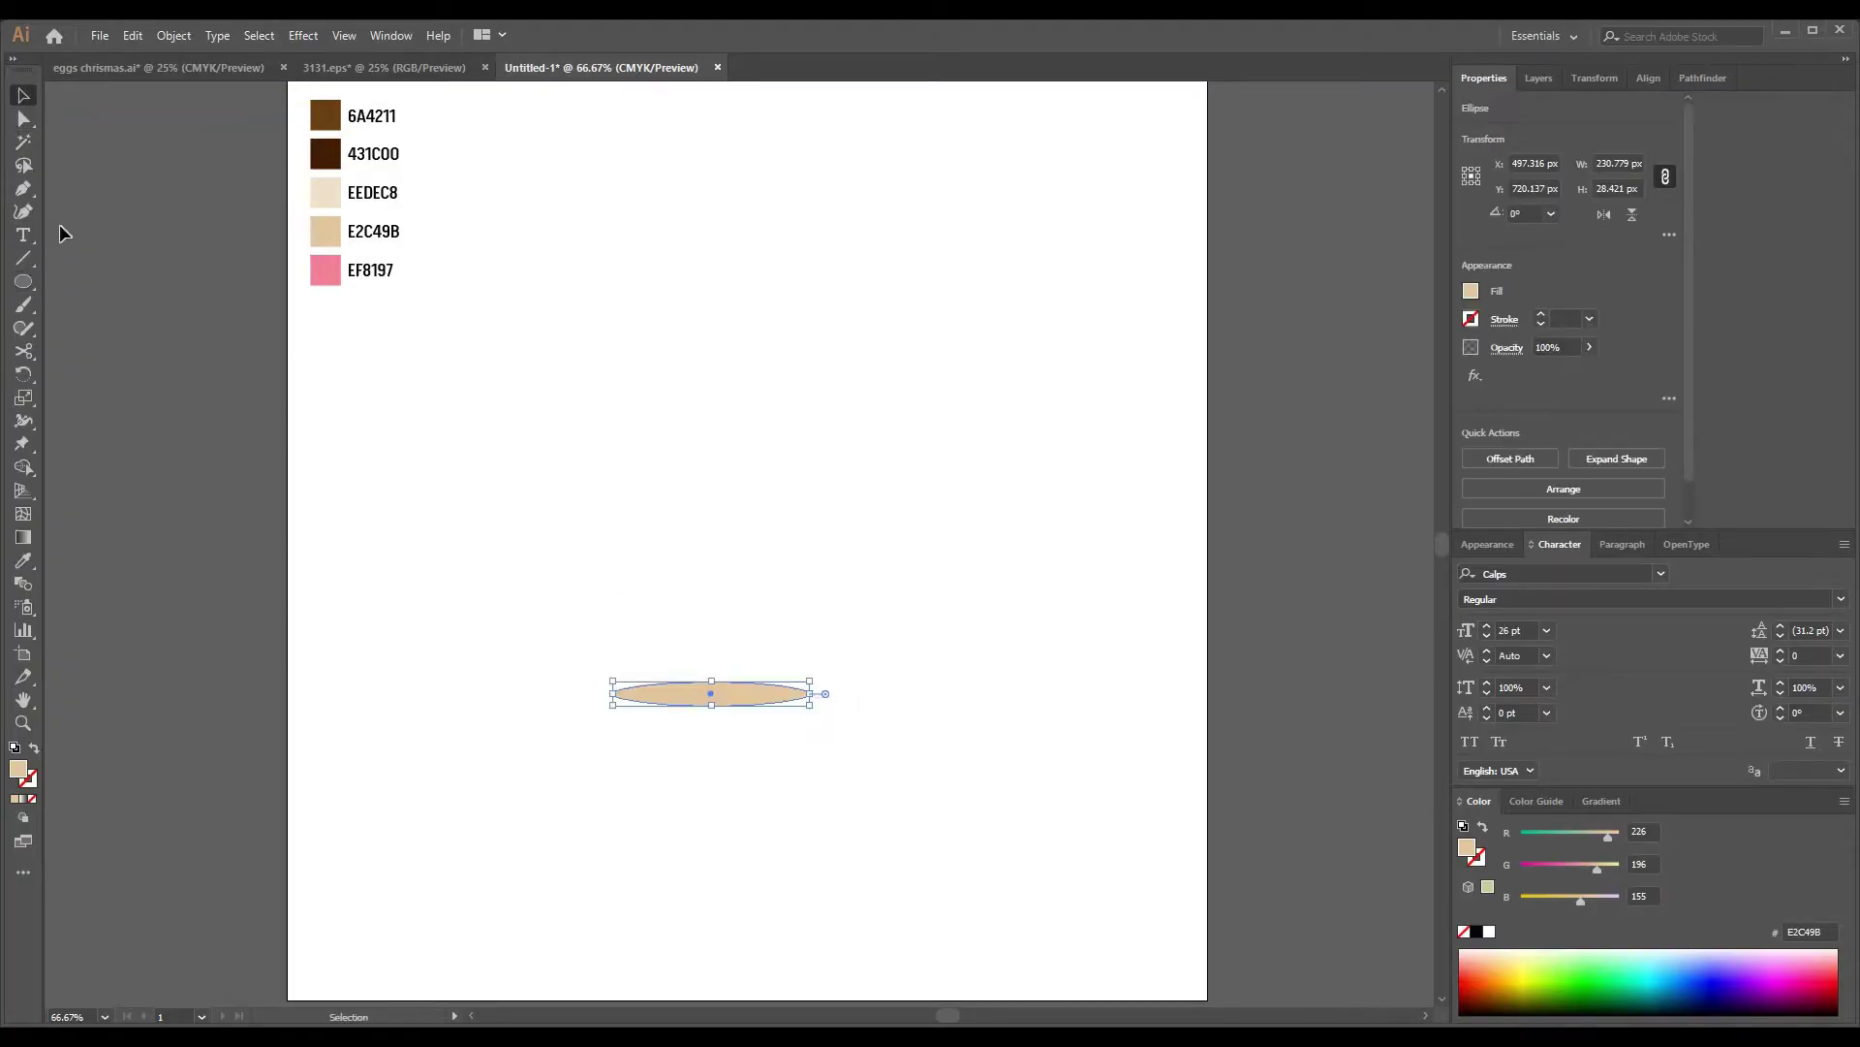
left_click(23, 189)
left_click(613, 694)
left_click(602, 504)
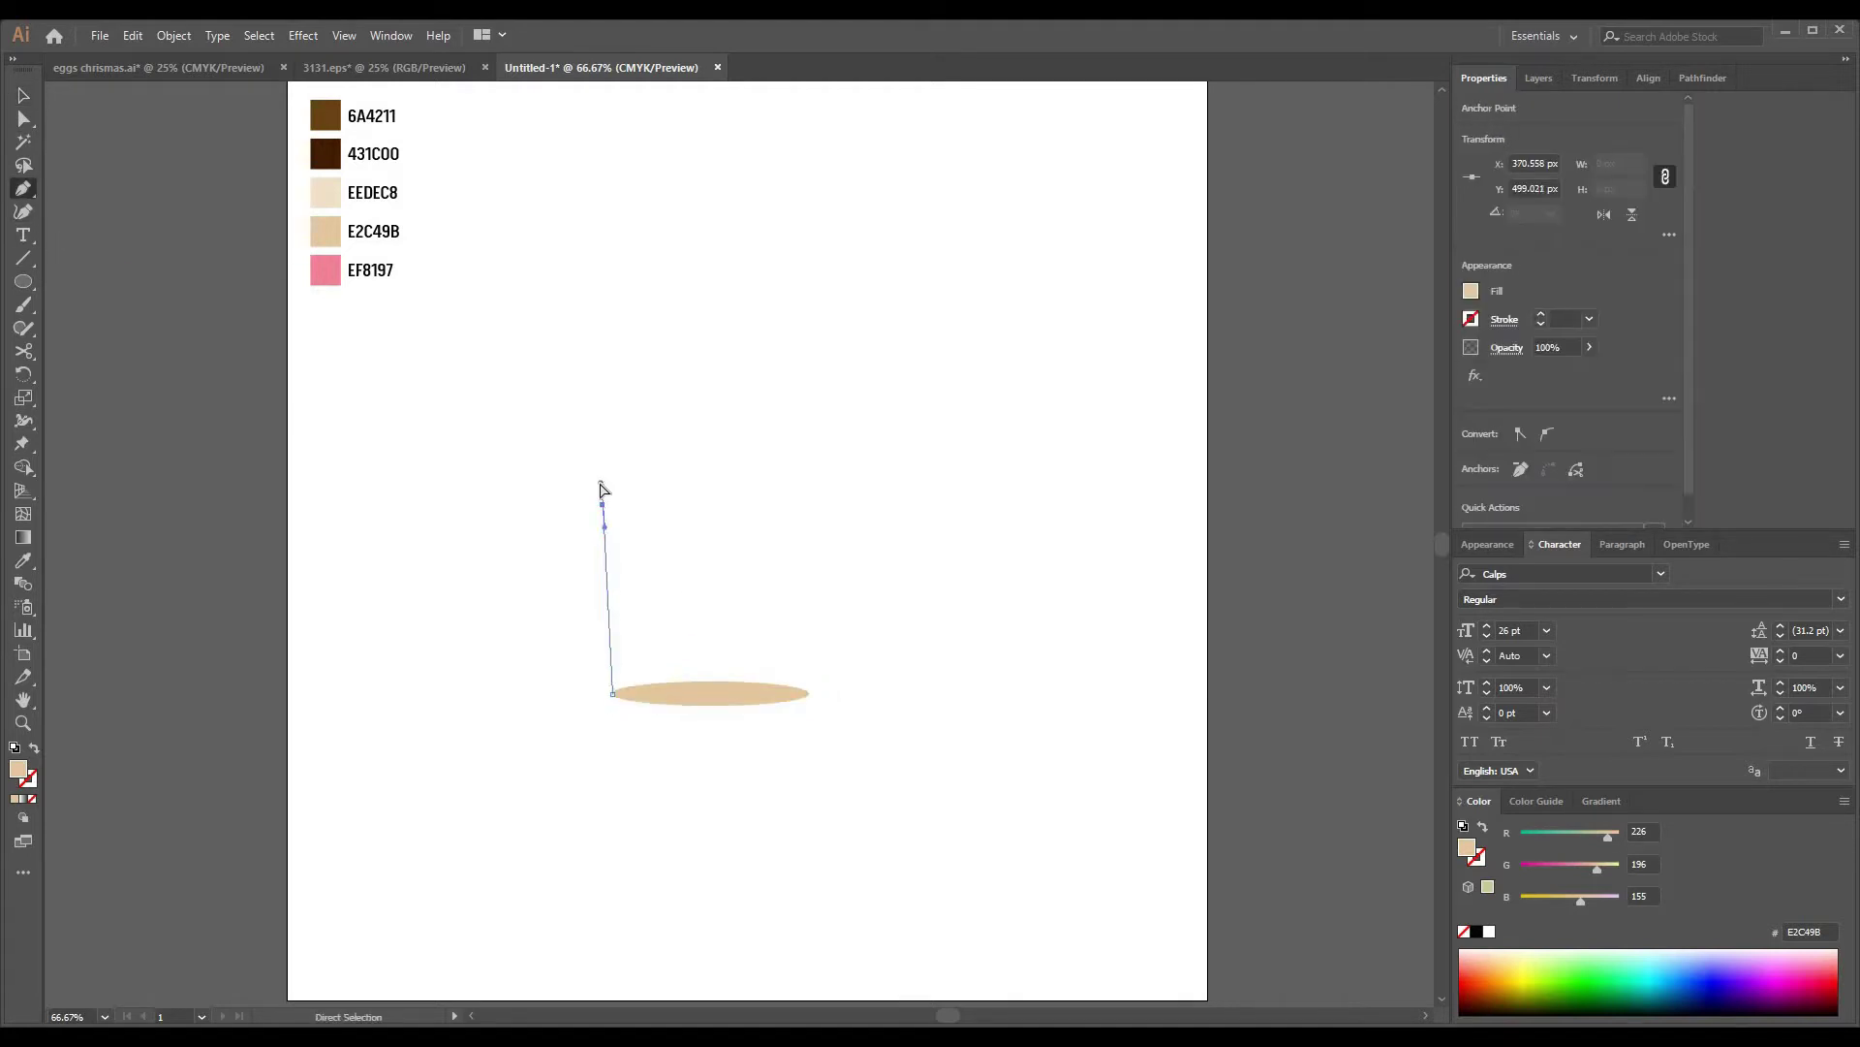
key("ctrl+z")
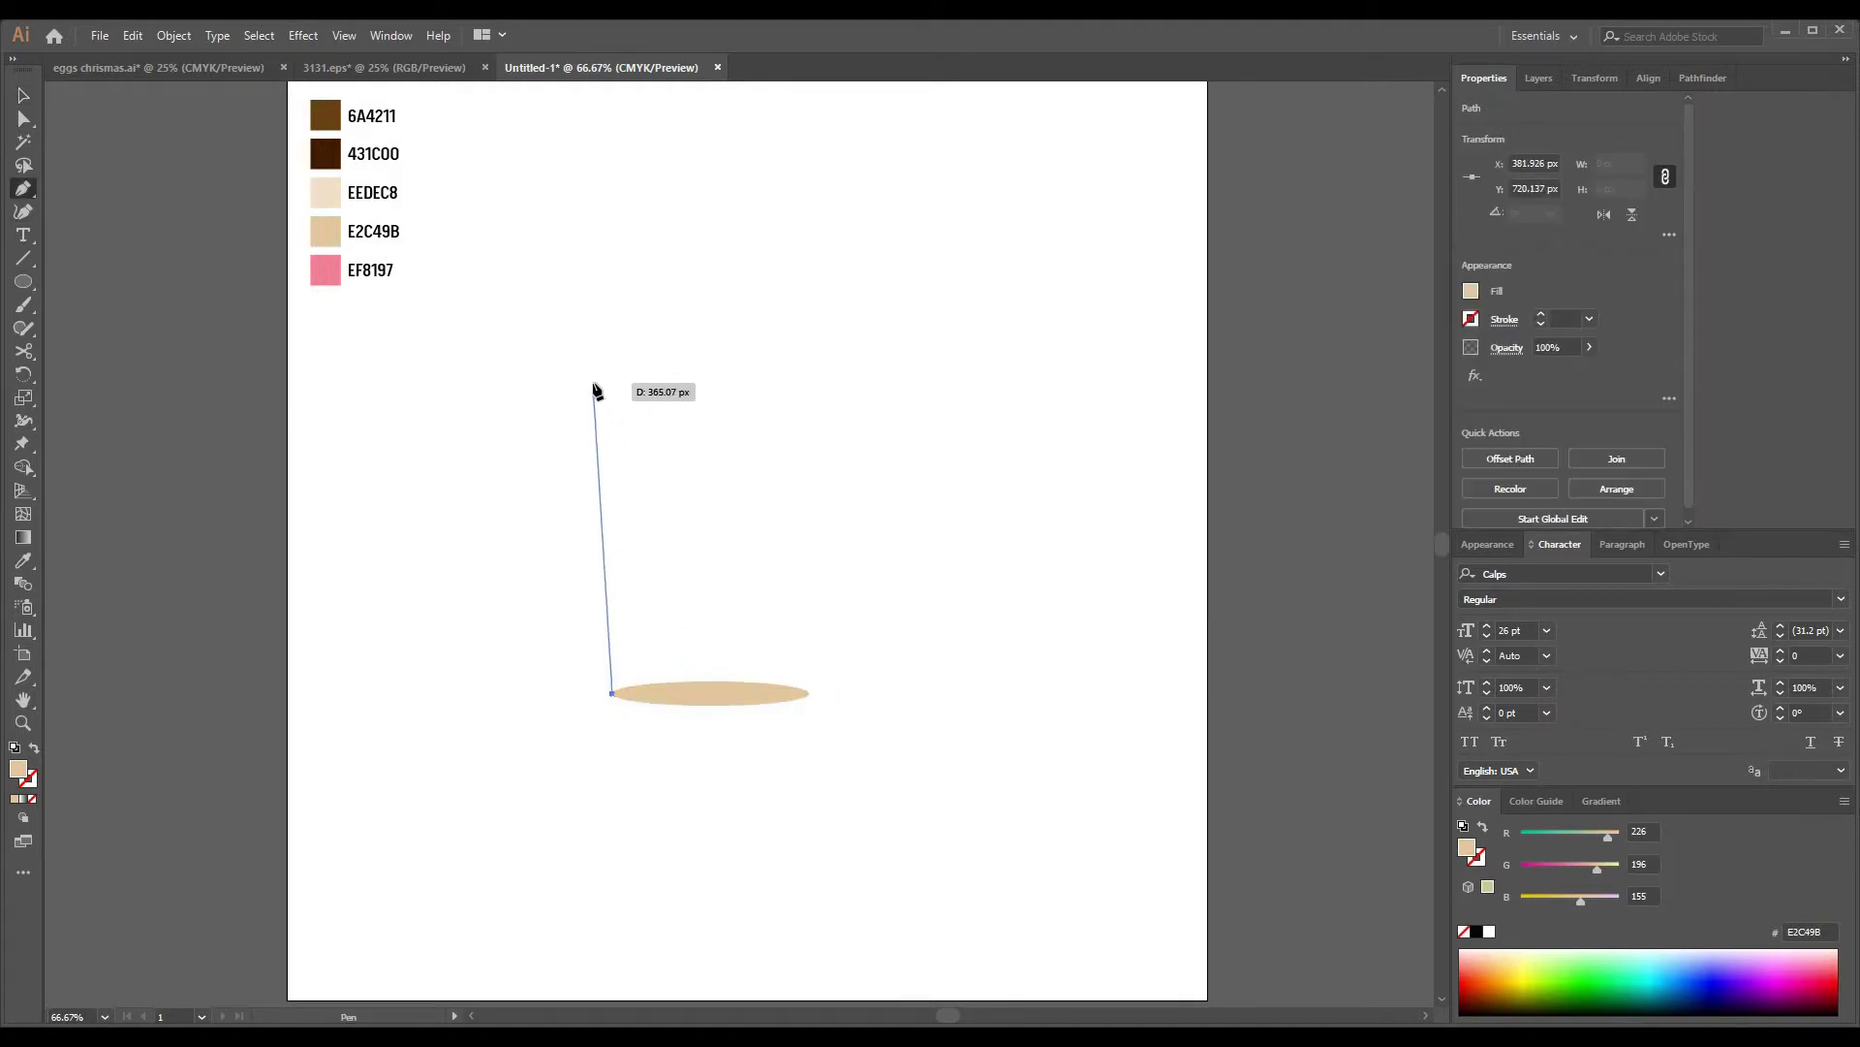
left_click(594, 383)
left_click(712, 383)
left_click(712, 694)
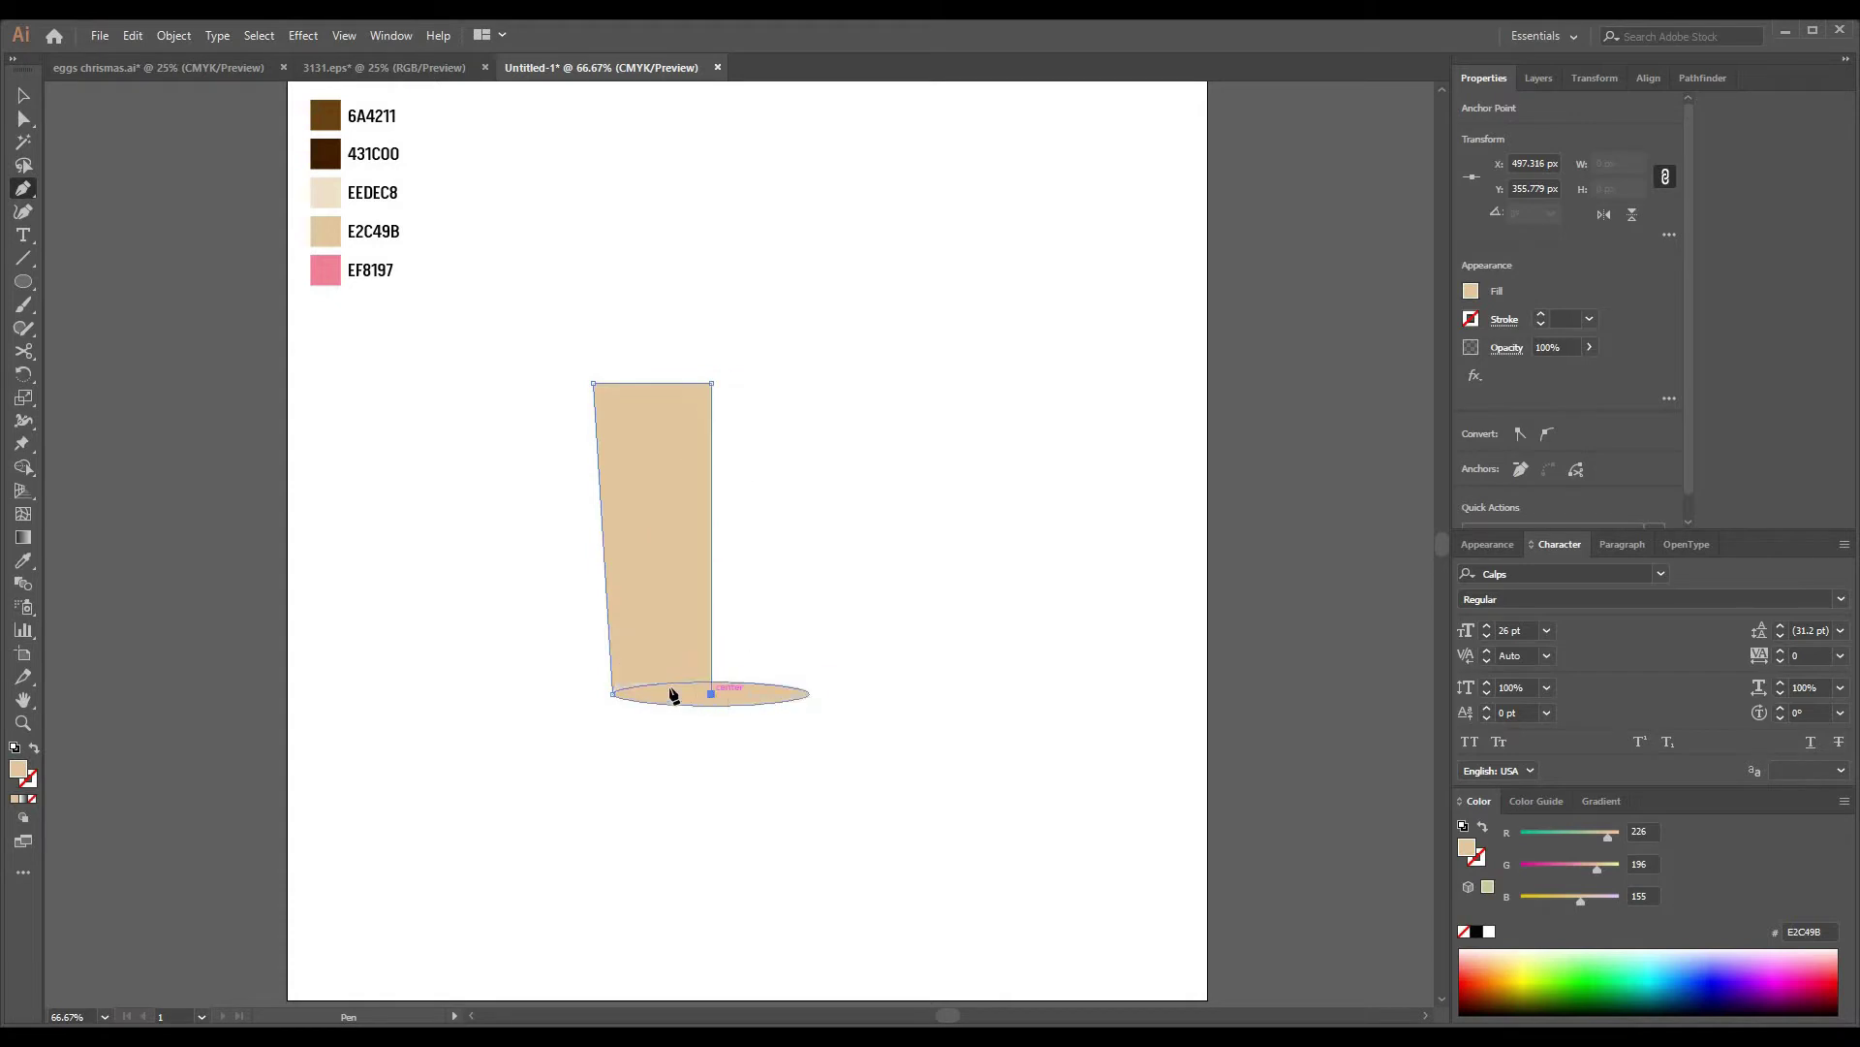
key("v")
left_click(503, 394)
Step: Duplicate the half cup and reflect the copy to form the right half
left_click(623, 486)
mouse_move(623, 485)
left_mouse_down()
mouse_move(773, 491)
mouse_move(764, 537)
left_mouse_up()
right_click(780, 486)
left_click(1029, 836)
left_click(1192, 652)
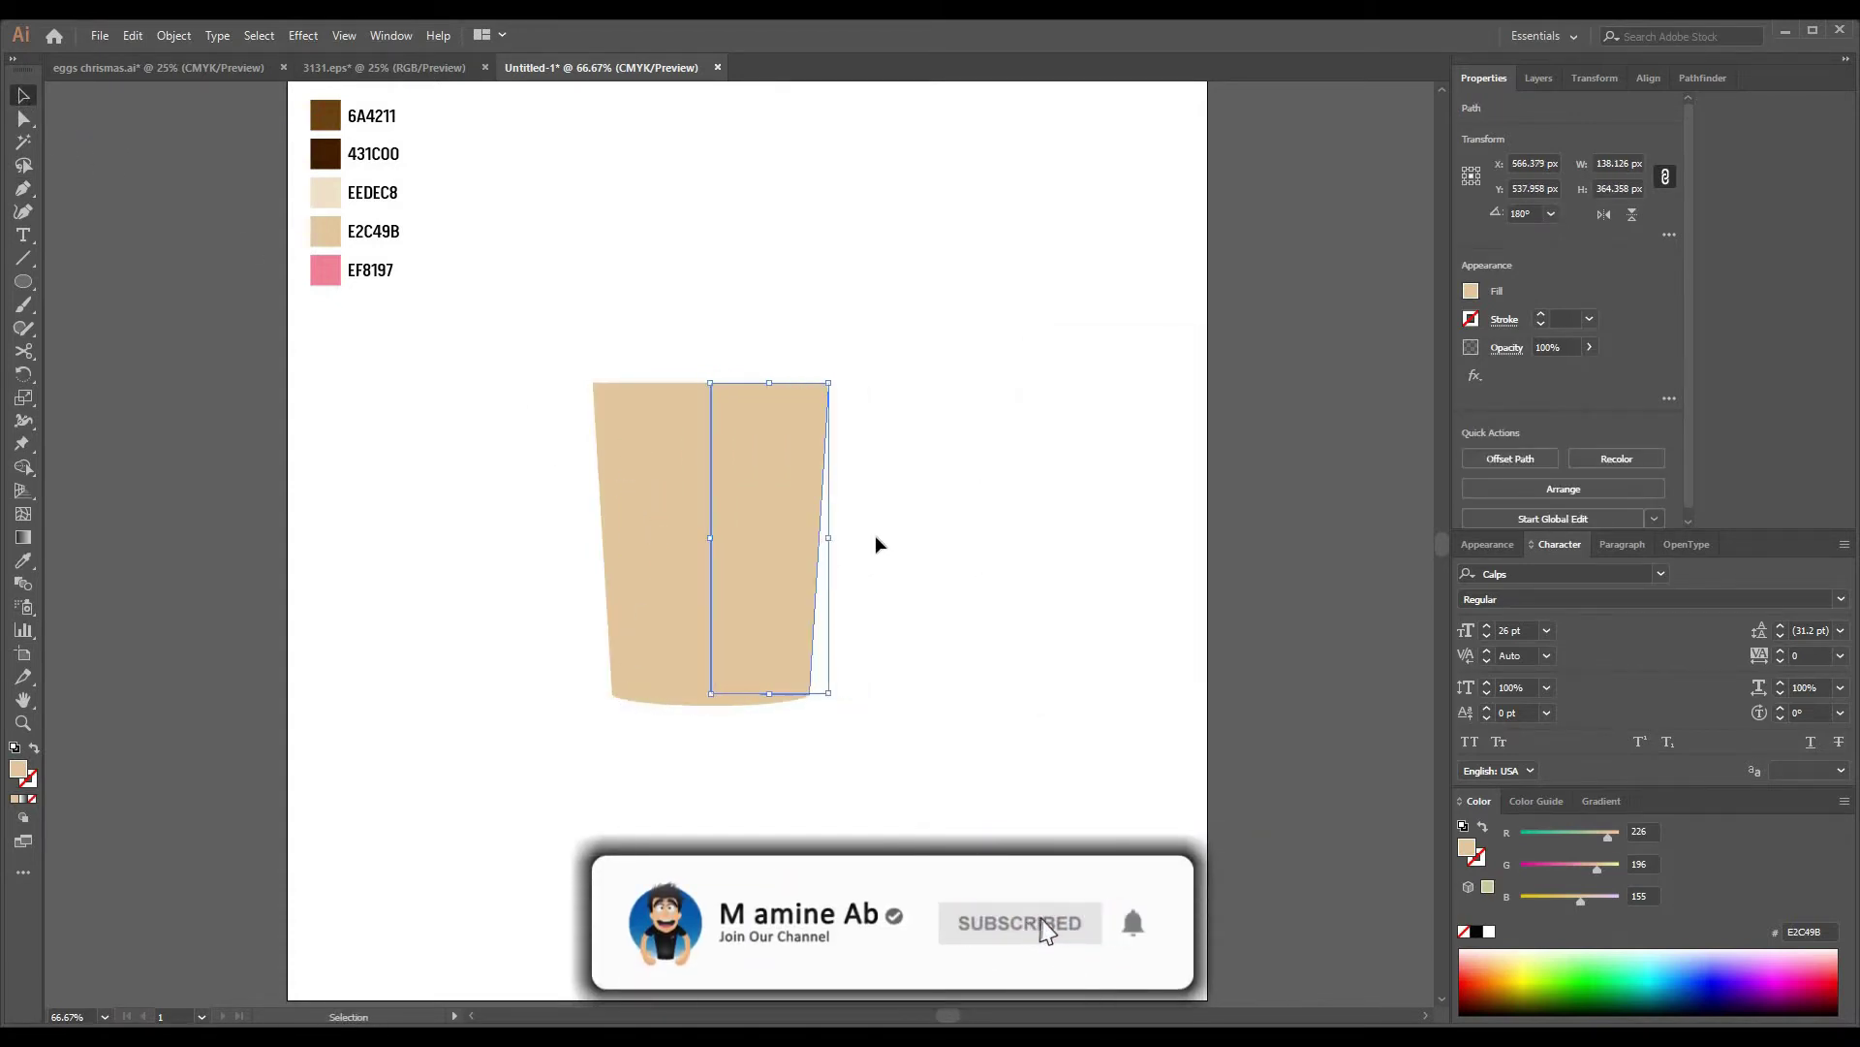
left_click(875, 535)
Step: Merge both halves and the base ellipse into one cup body with Shape Builder
left_click_drag(939, 401, 688, 735)
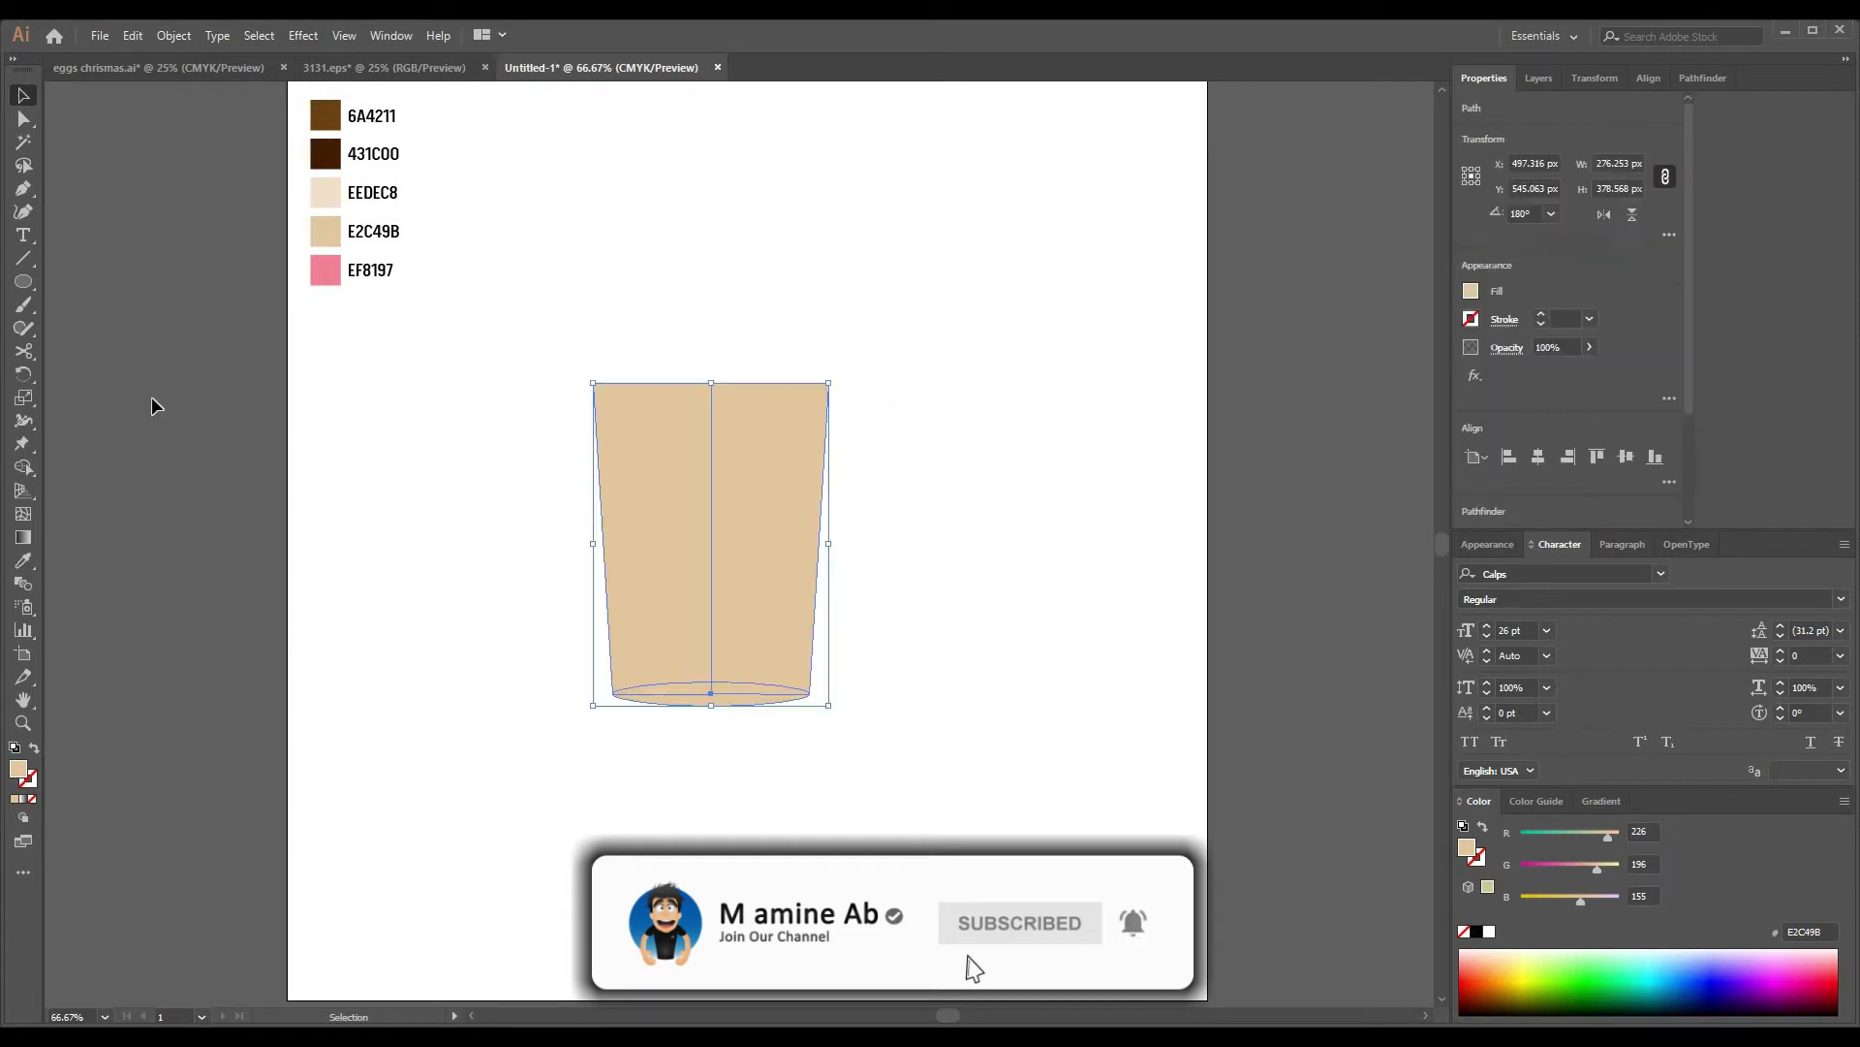
key("shift+m")
left_click_drag(639, 613, 755, 543)
key("v")
left_click(412, 482)
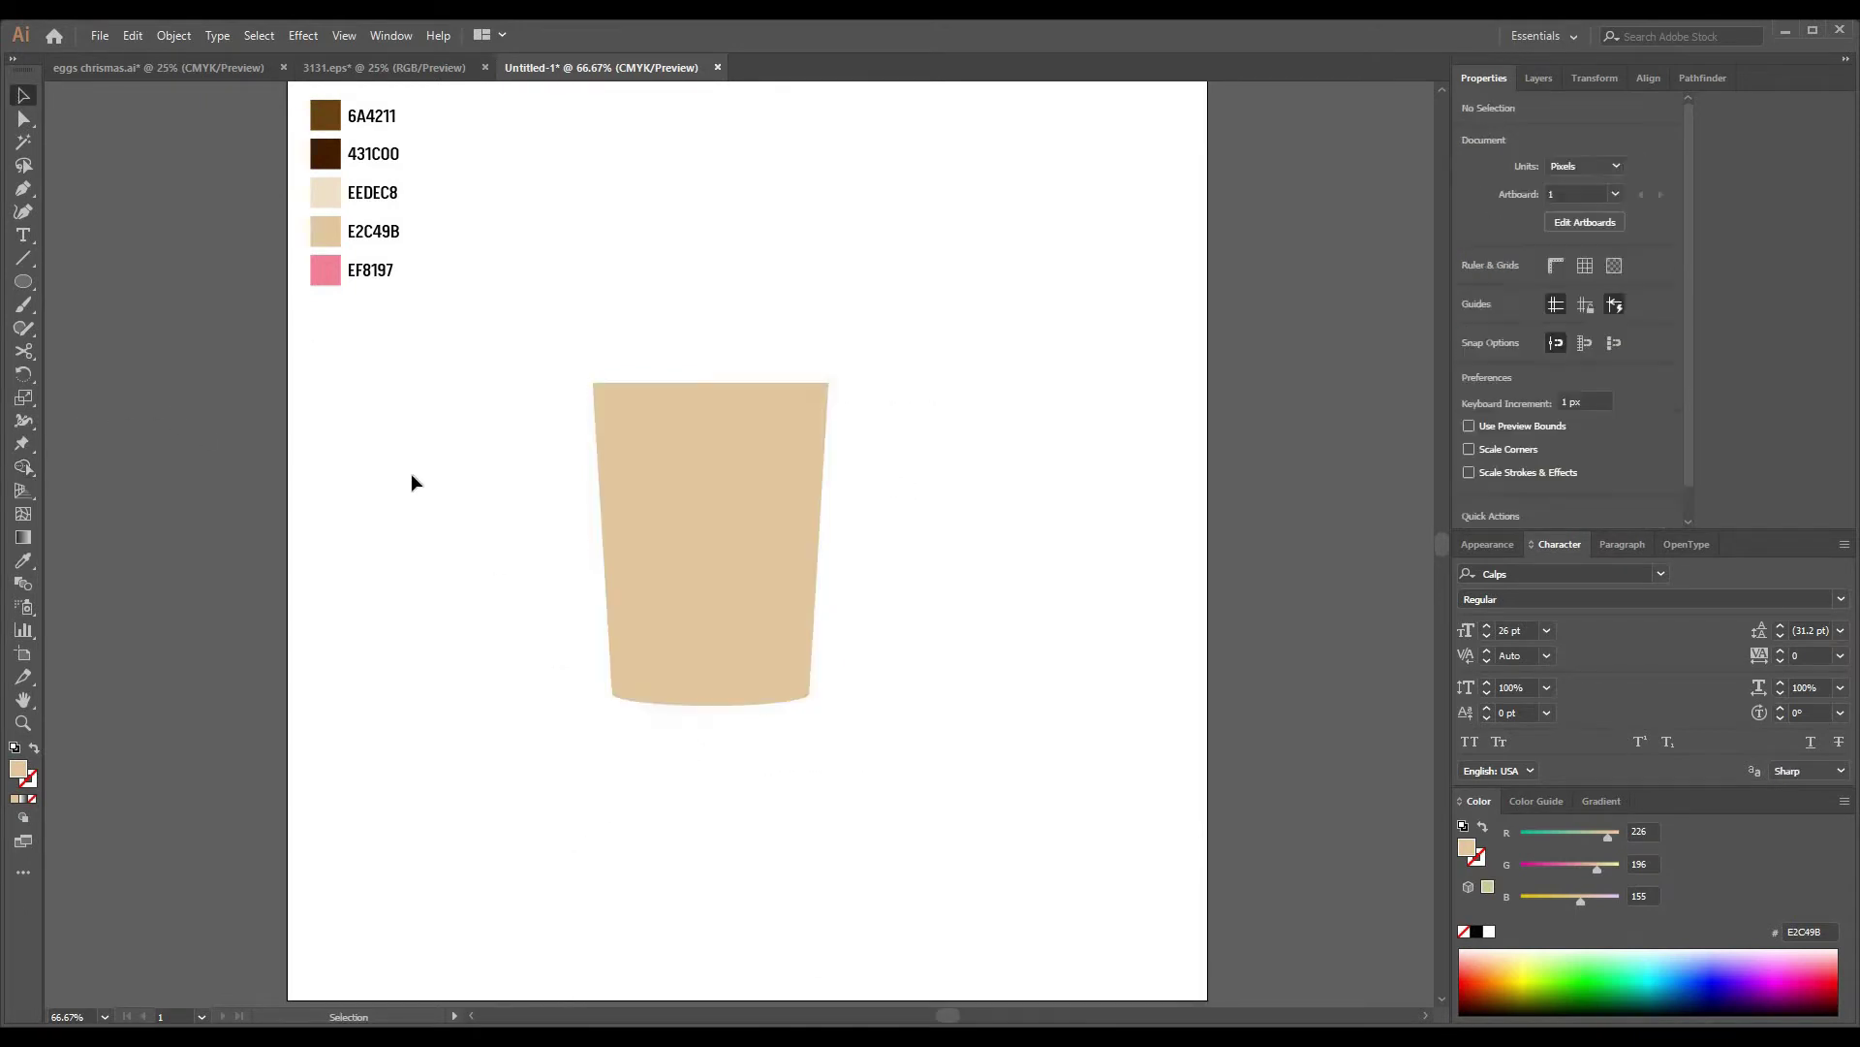
Step: Draw a thin dark brown 431C00 lid rim above the cup with rounded corners
left_click(326, 153)
left_click(136, 322)
left_click(24, 281)
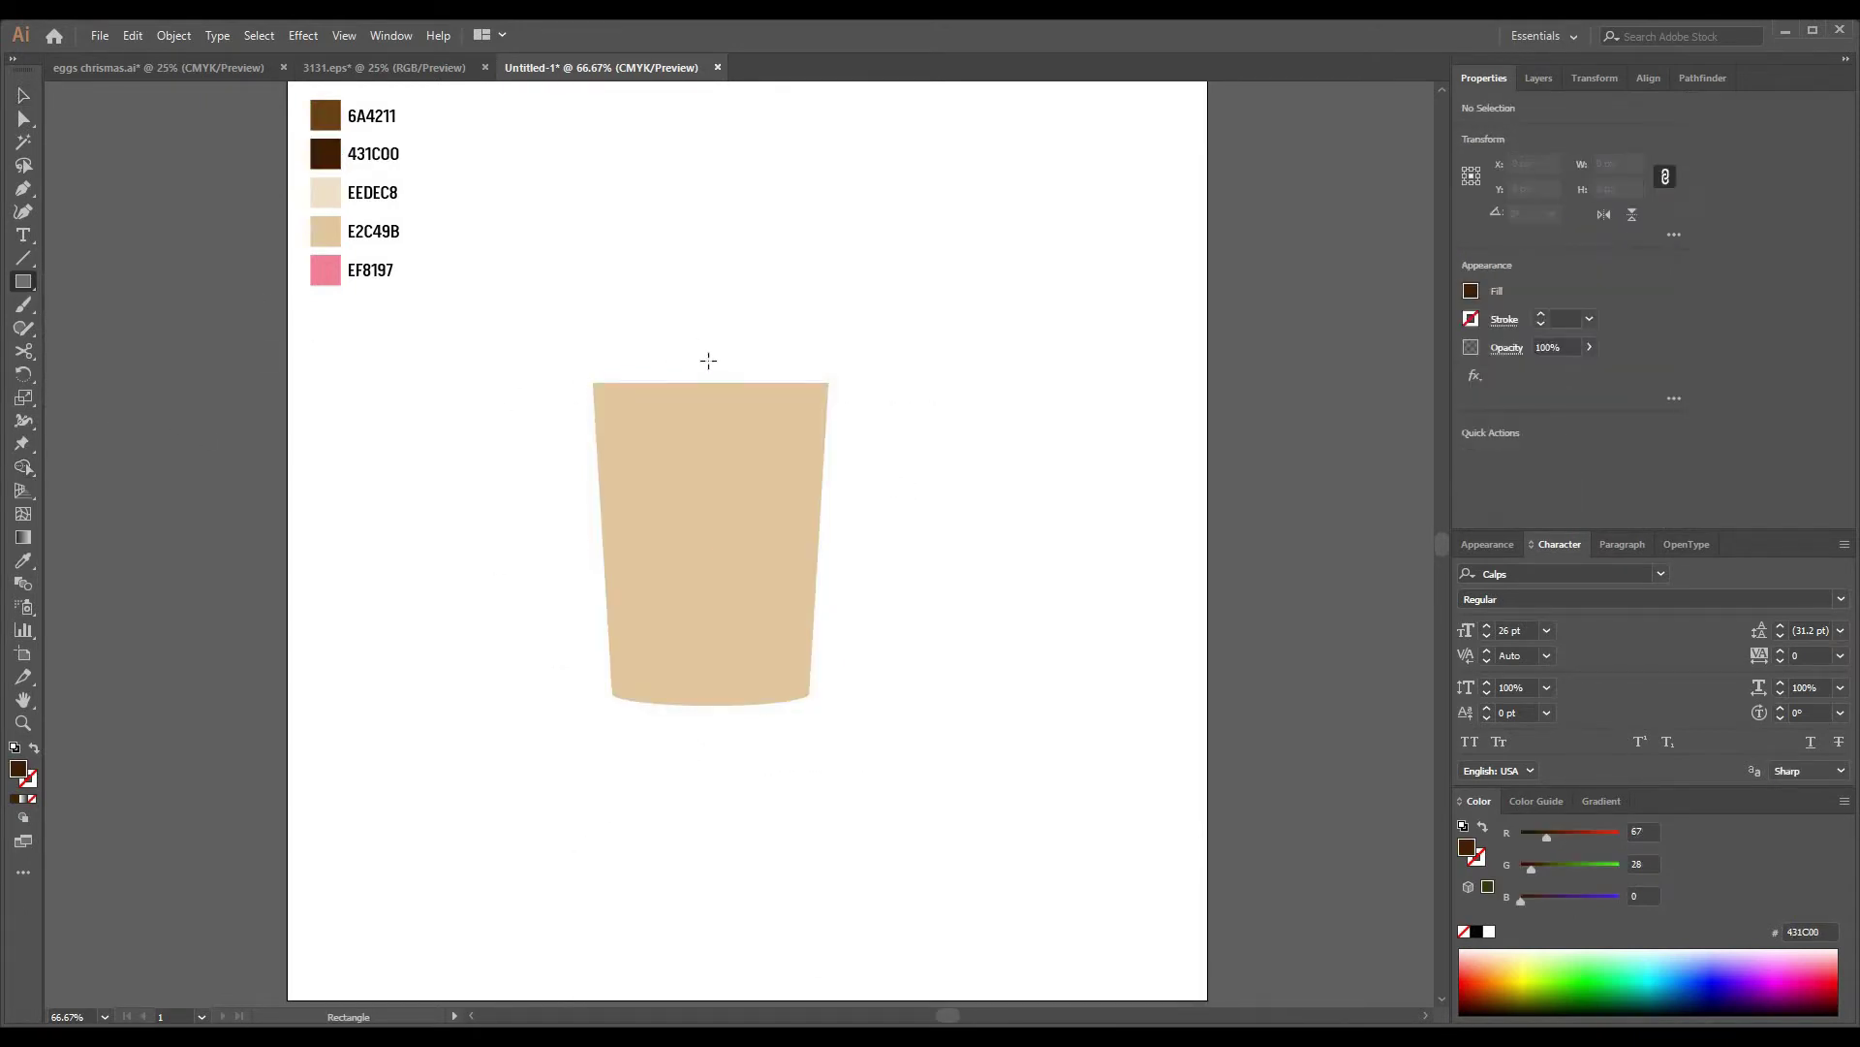
left_click_drag(713, 360, 853, 383)
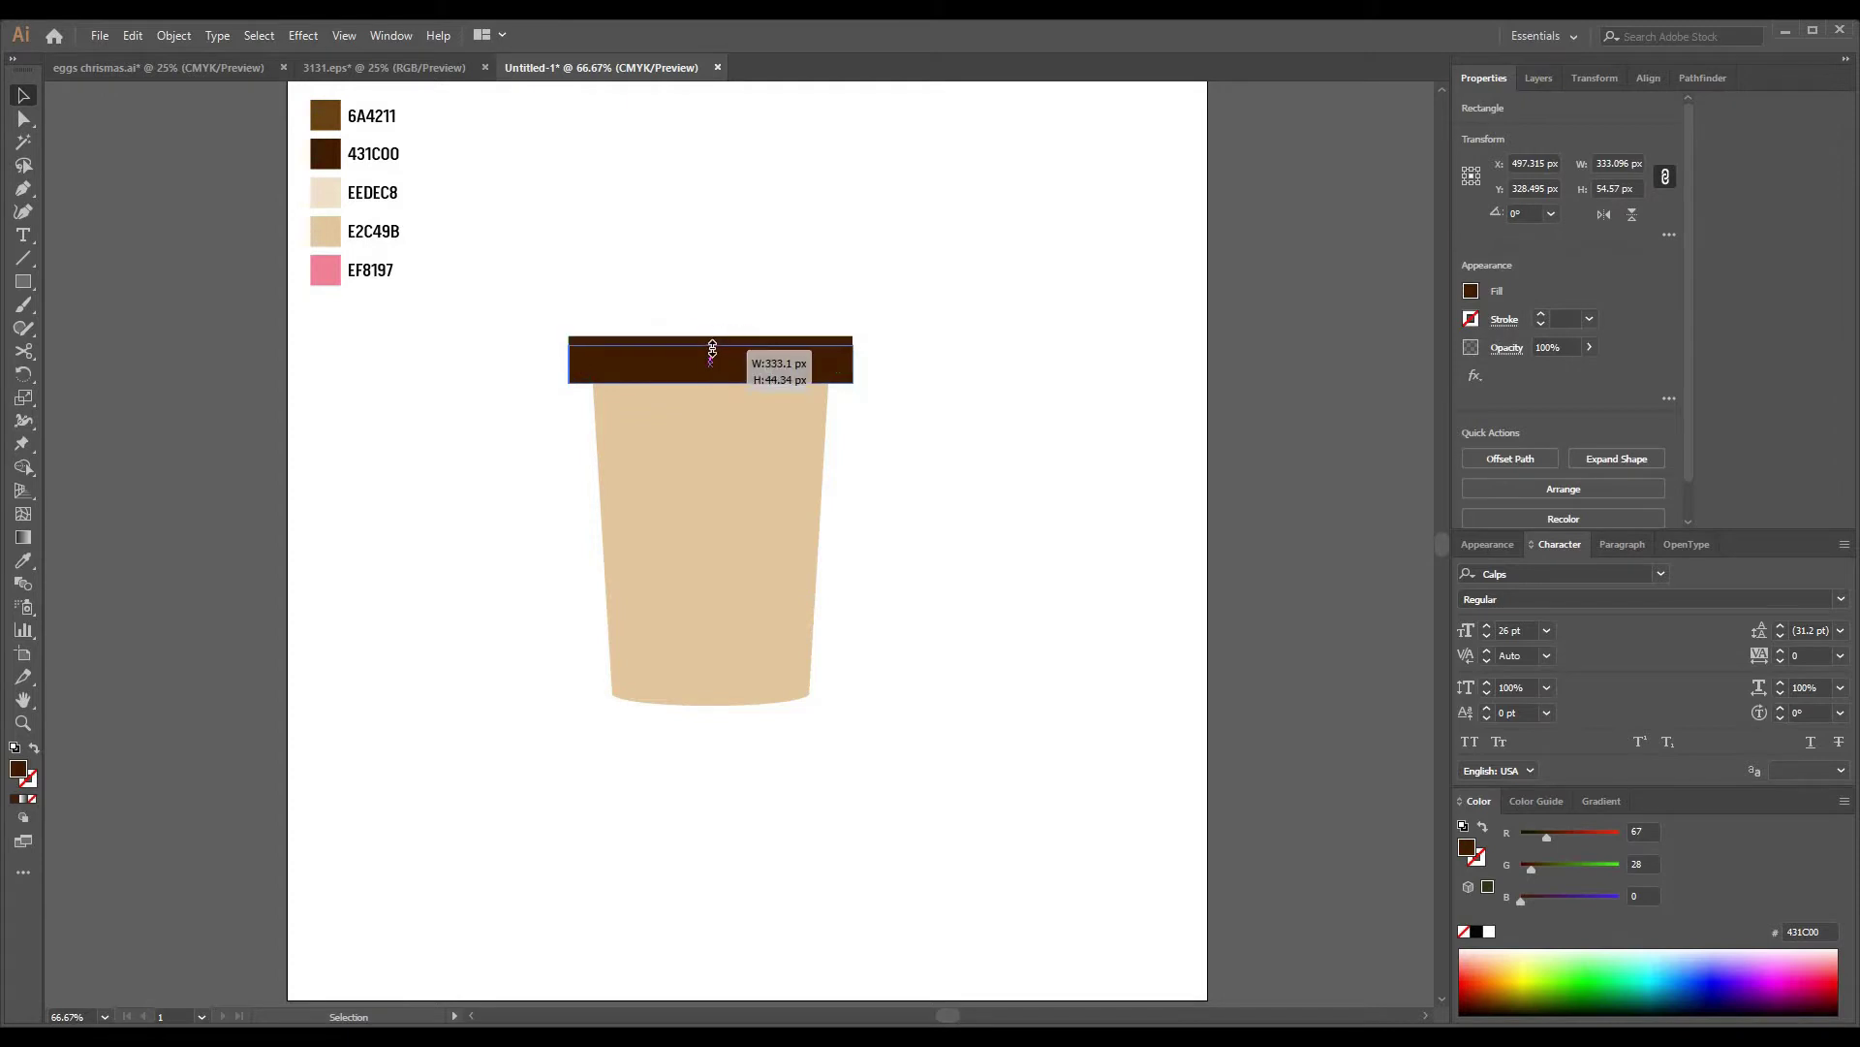
left_click_drag(712, 344, 712, 351)
left_click(910, 428)
left_click(833, 366)
key("a")
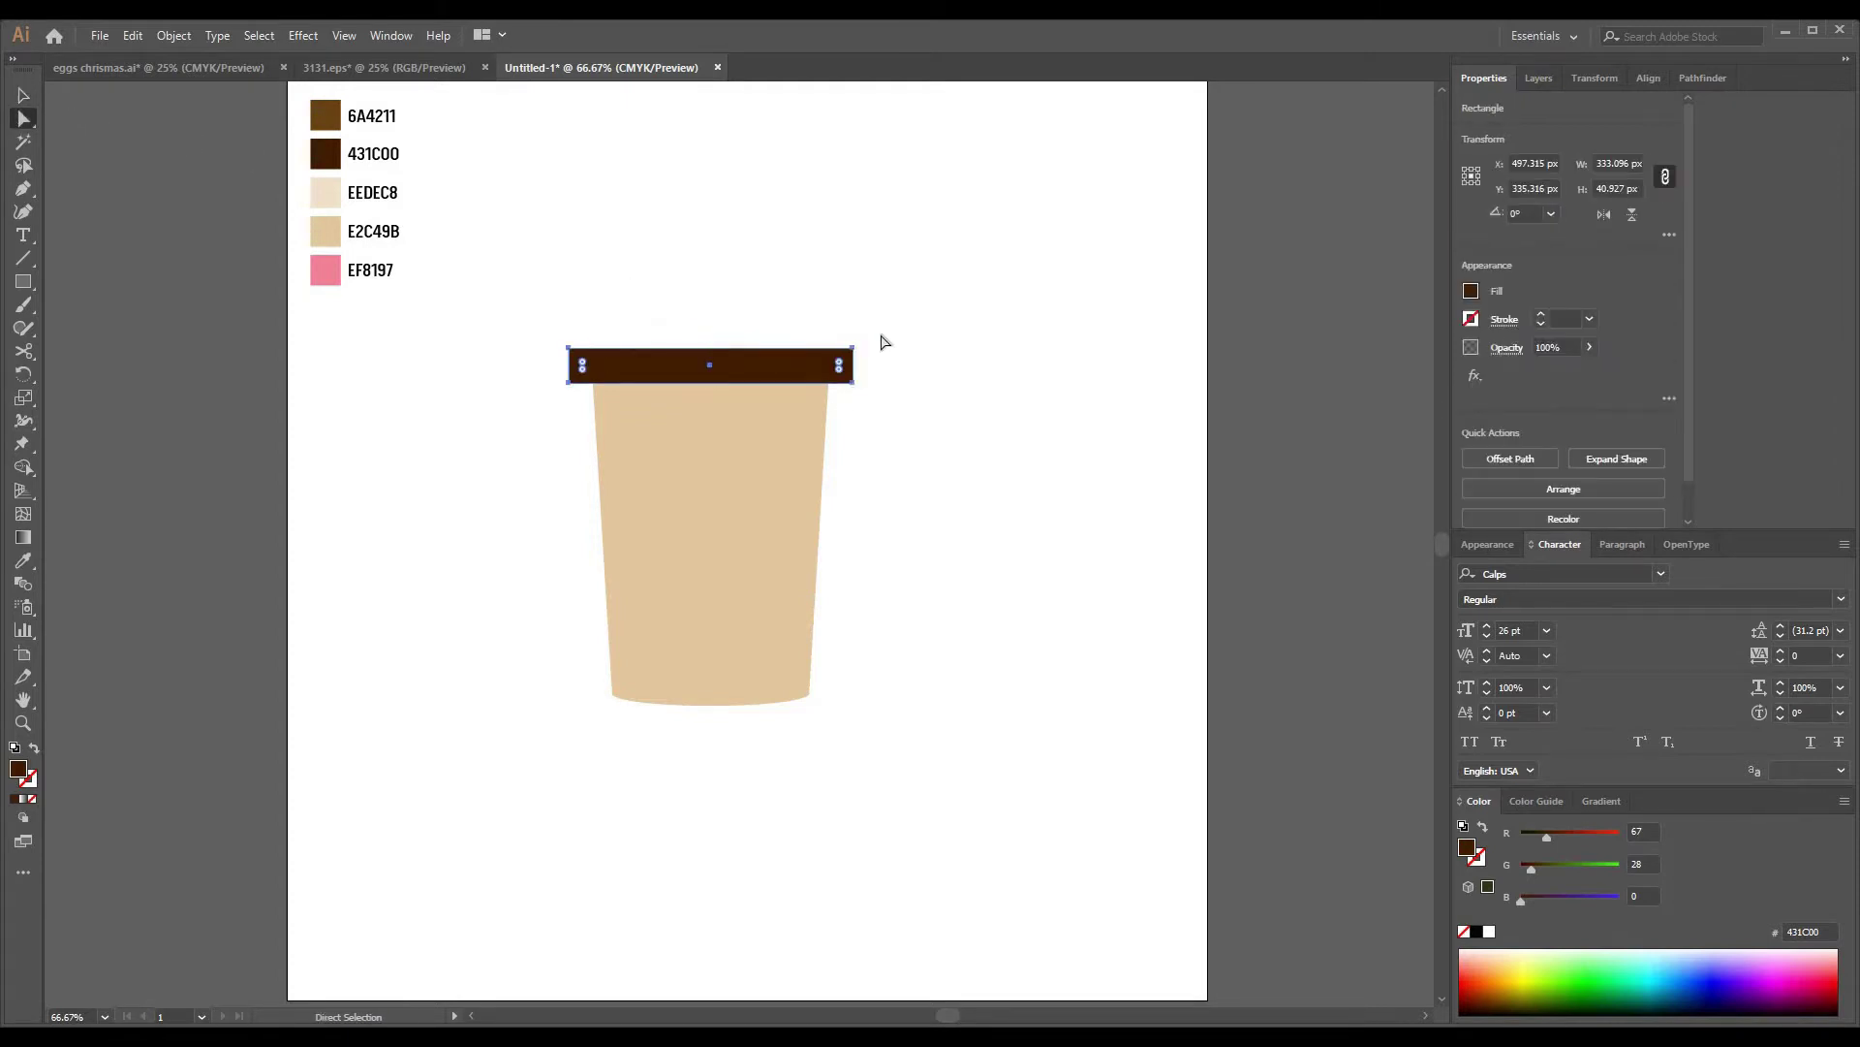
left_click_drag(583, 366, 593, 373)
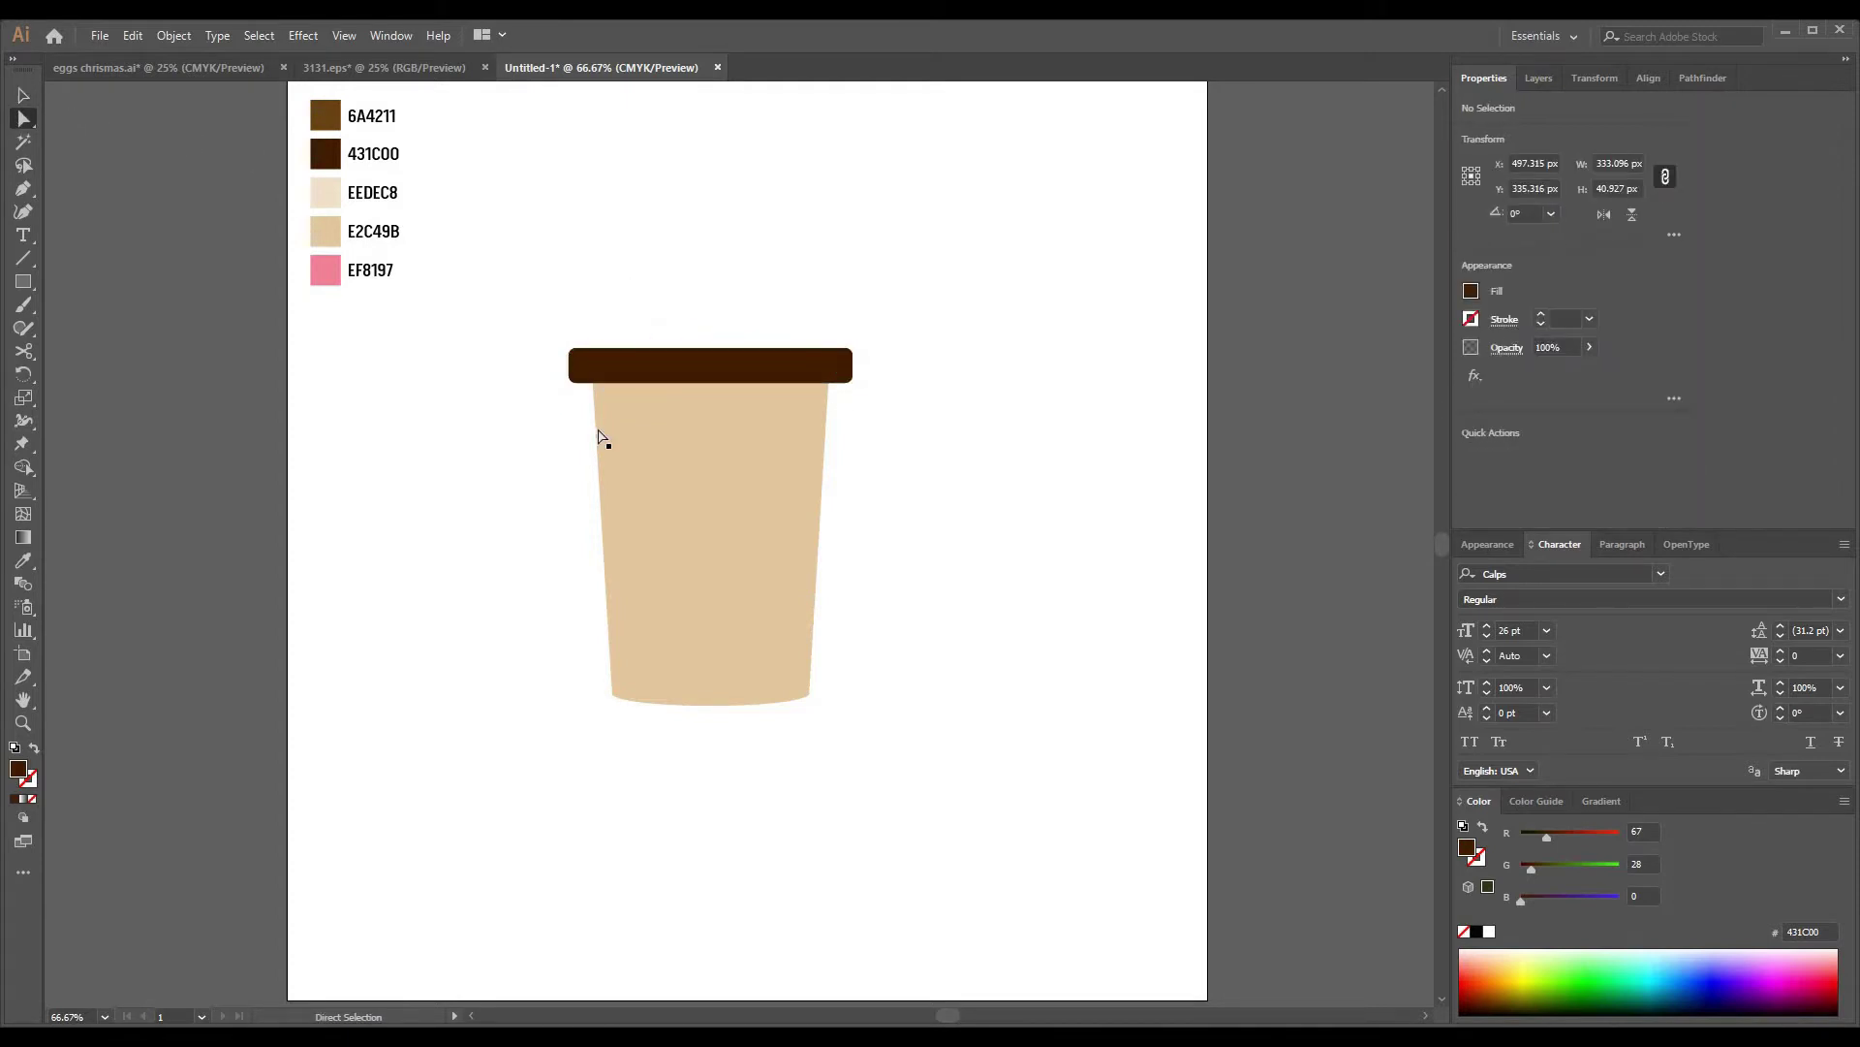
Step: Add a lighter 6A4211 lid top above the rim with its top corners slanted inward
left_click(325, 116)
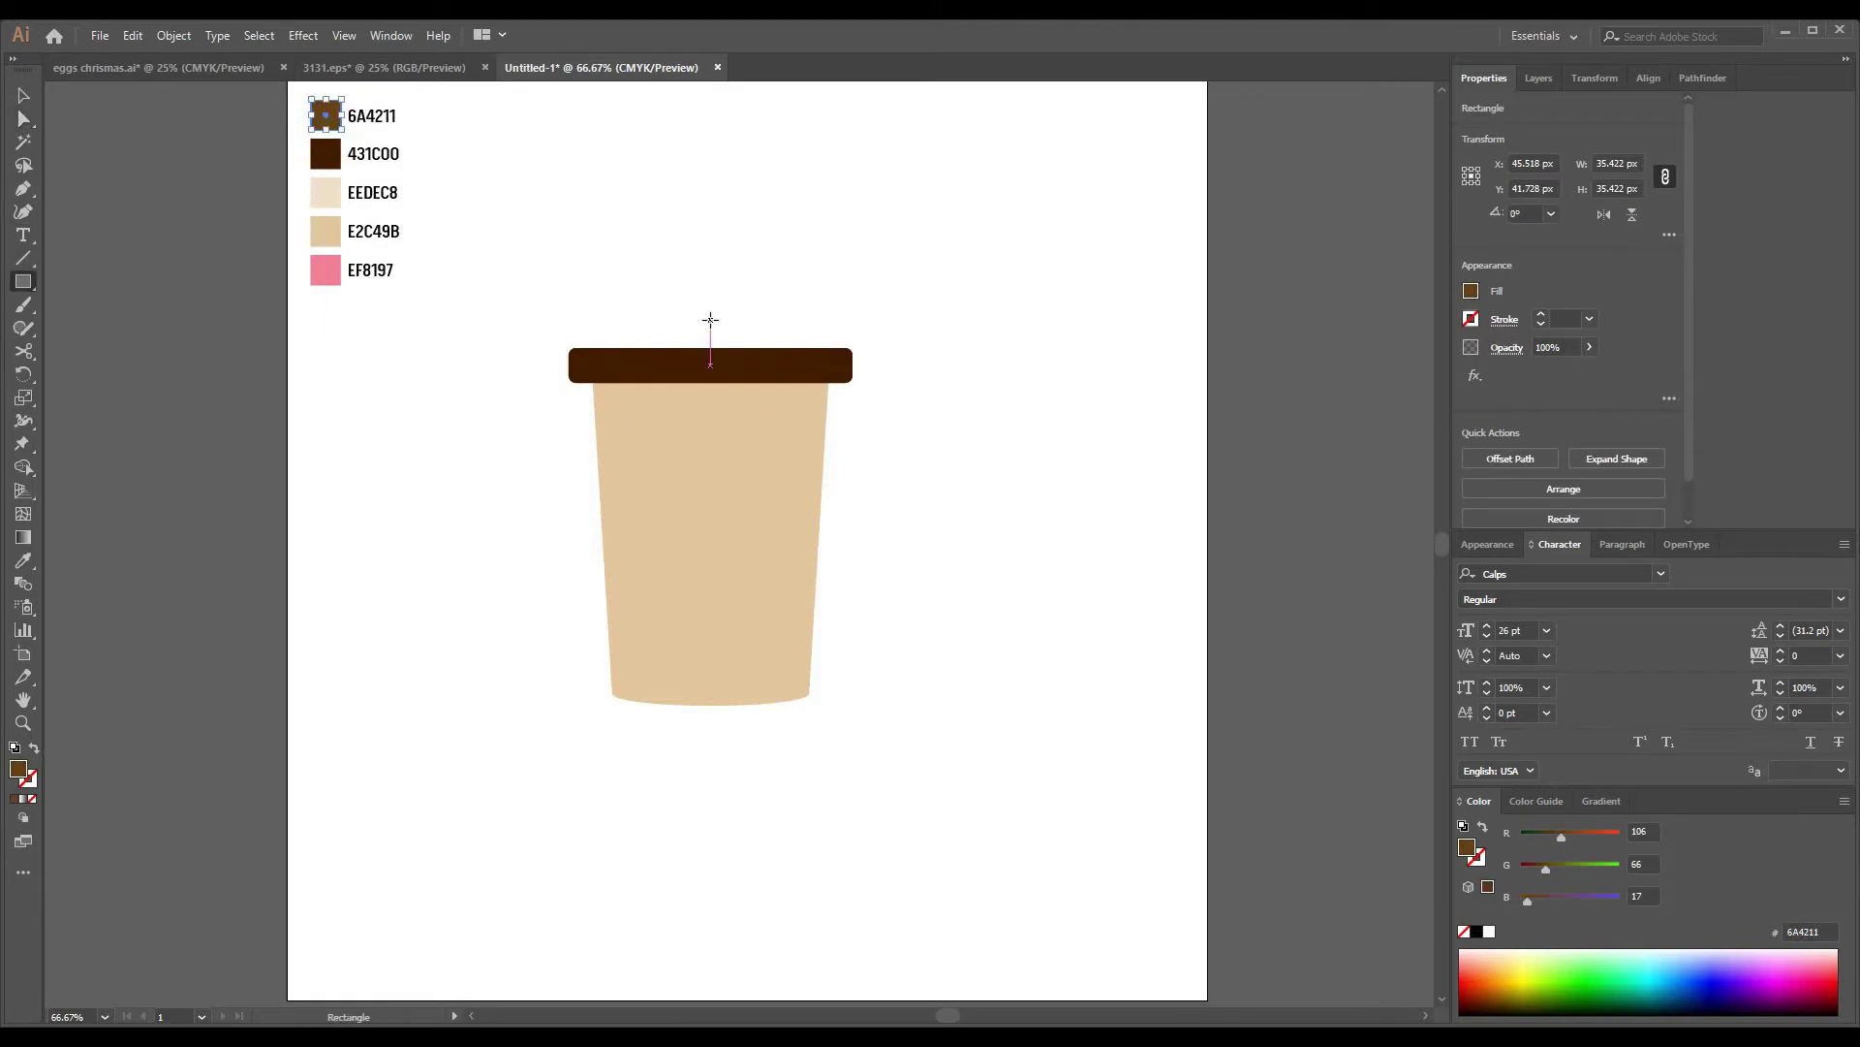
left_click_drag(710, 329, 835, 348)
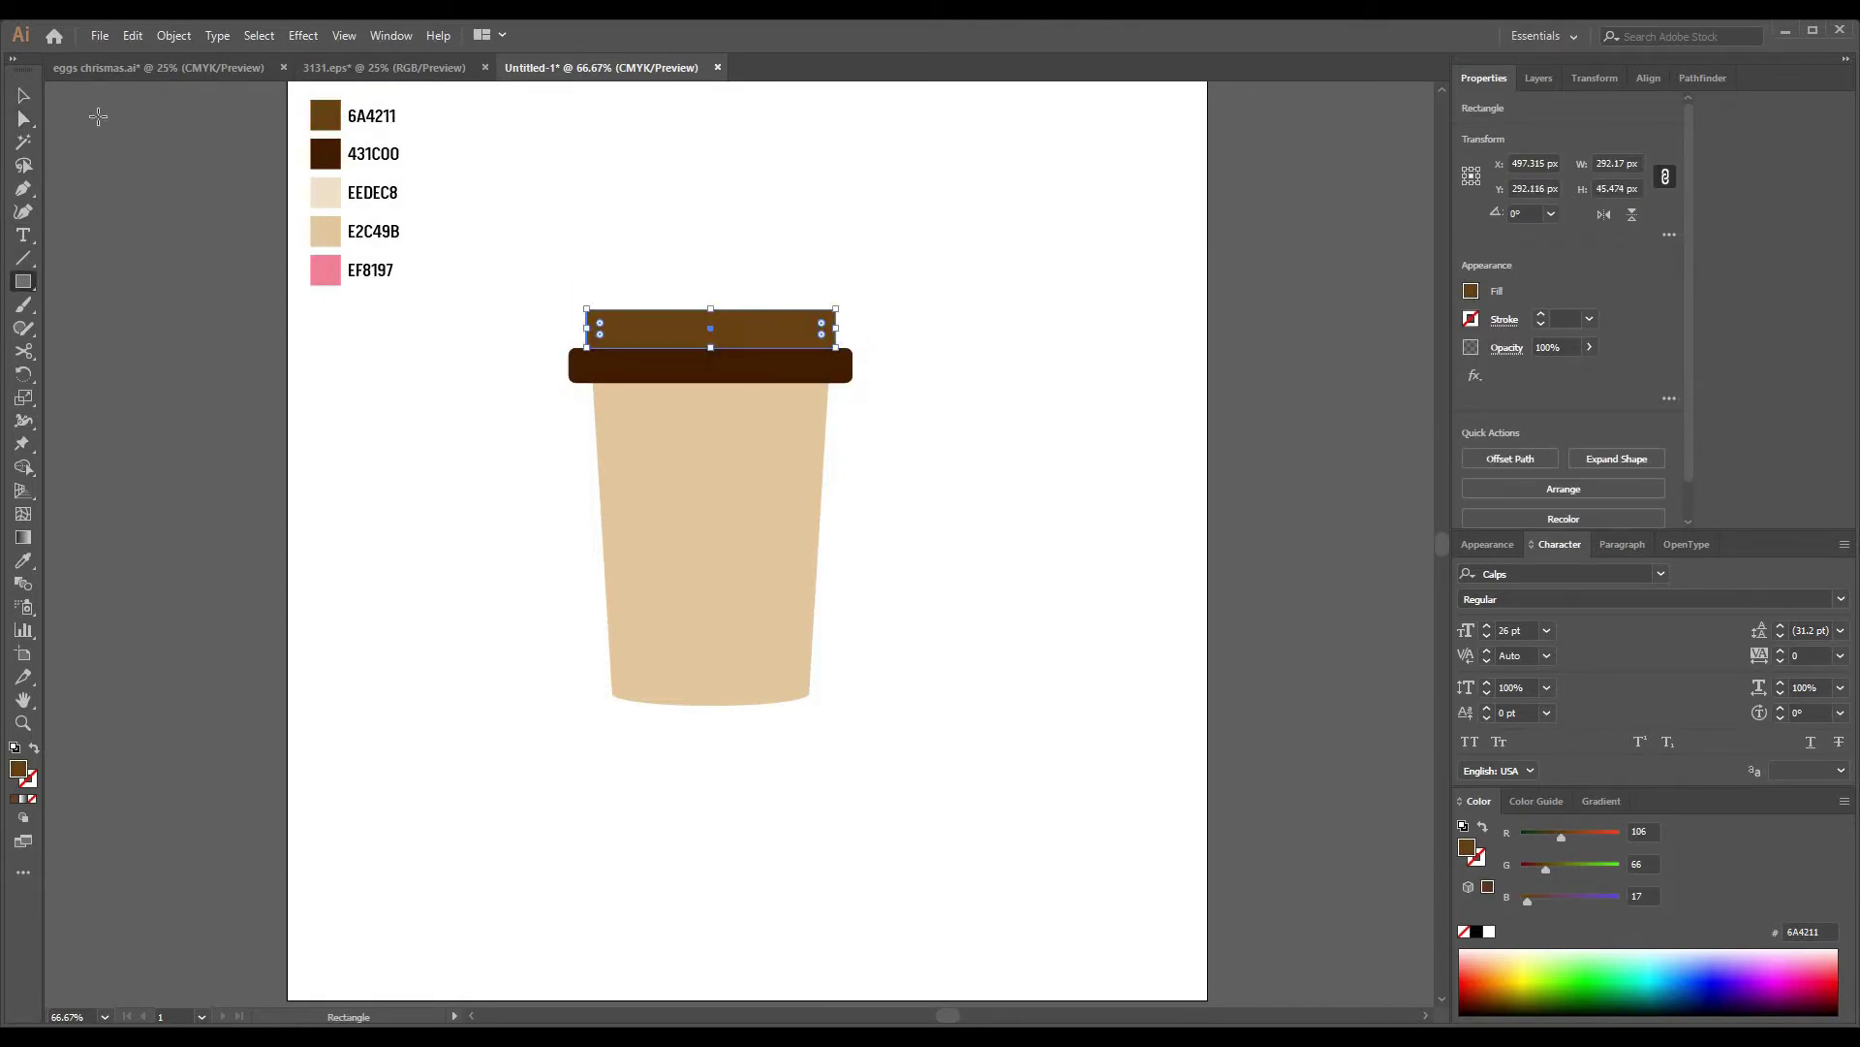
left_click(29, 122)
left_click(614, 262)
left_click(702, 338)
key("a")
left_click(587, 310)
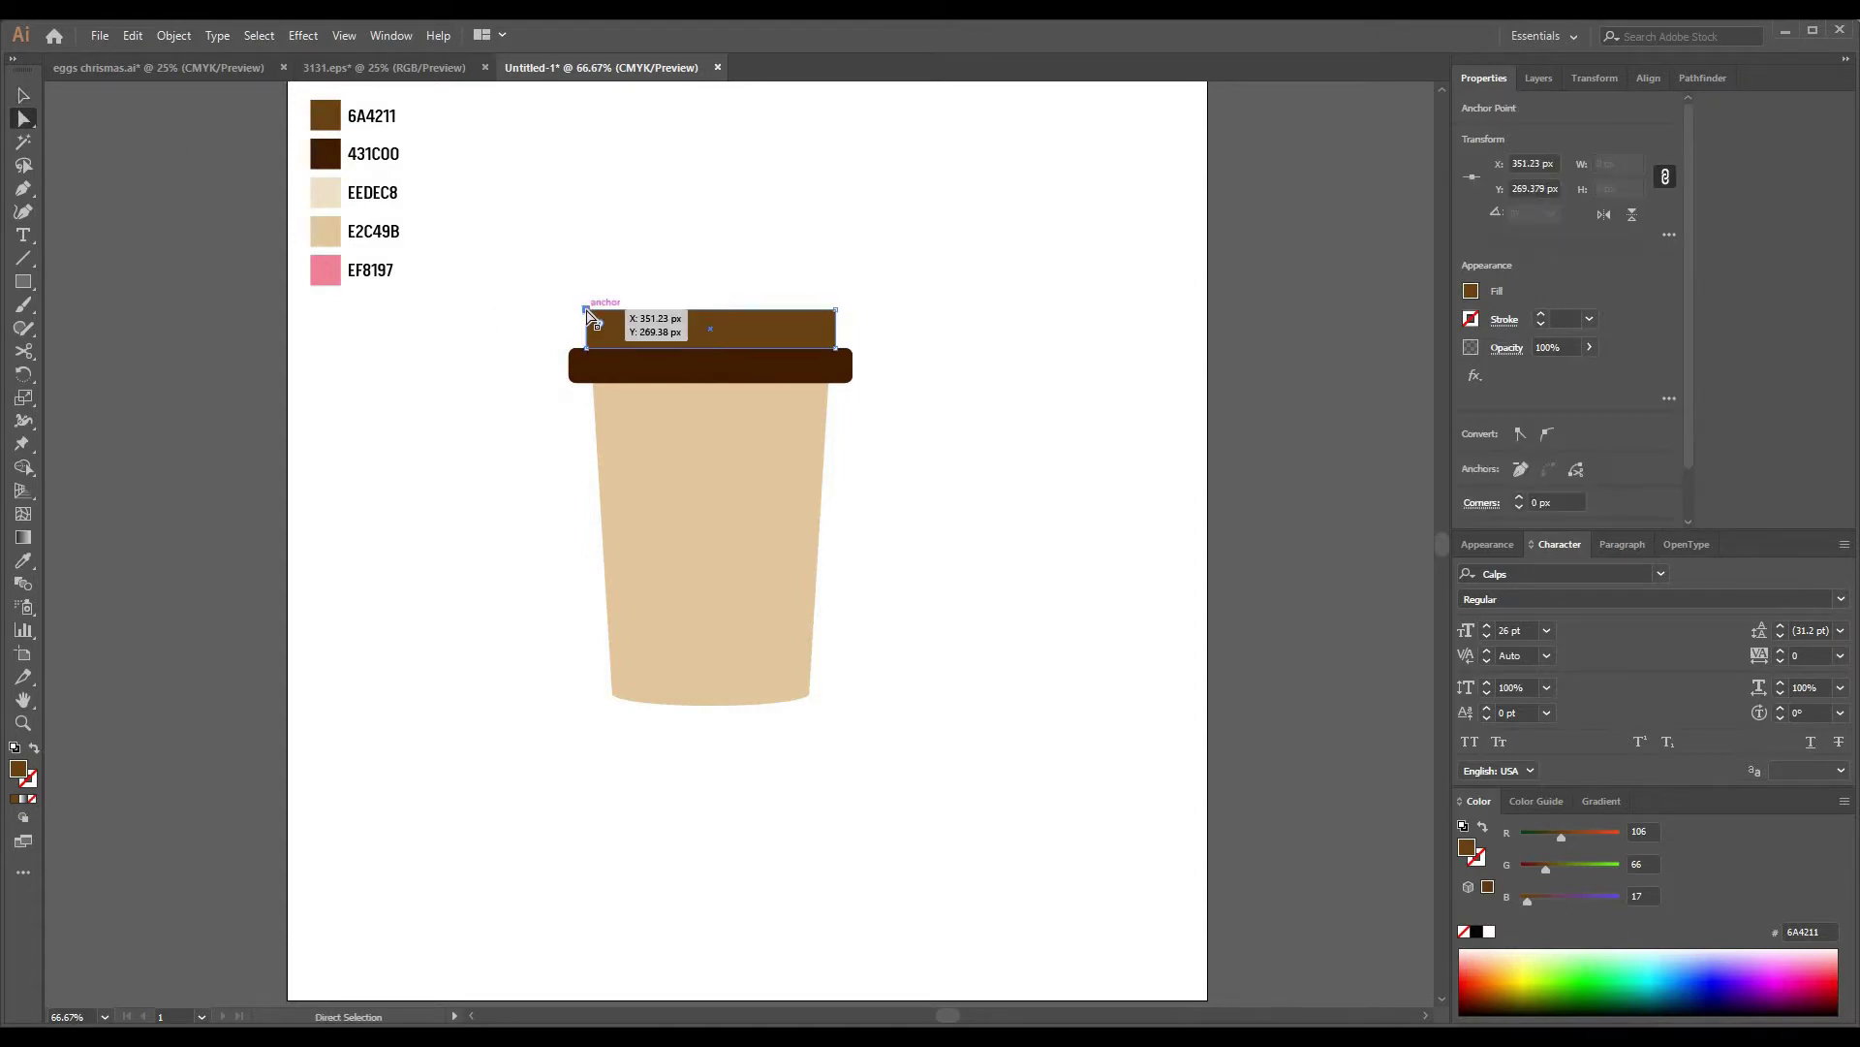
left_click_drag(588, 312, 592, 312)
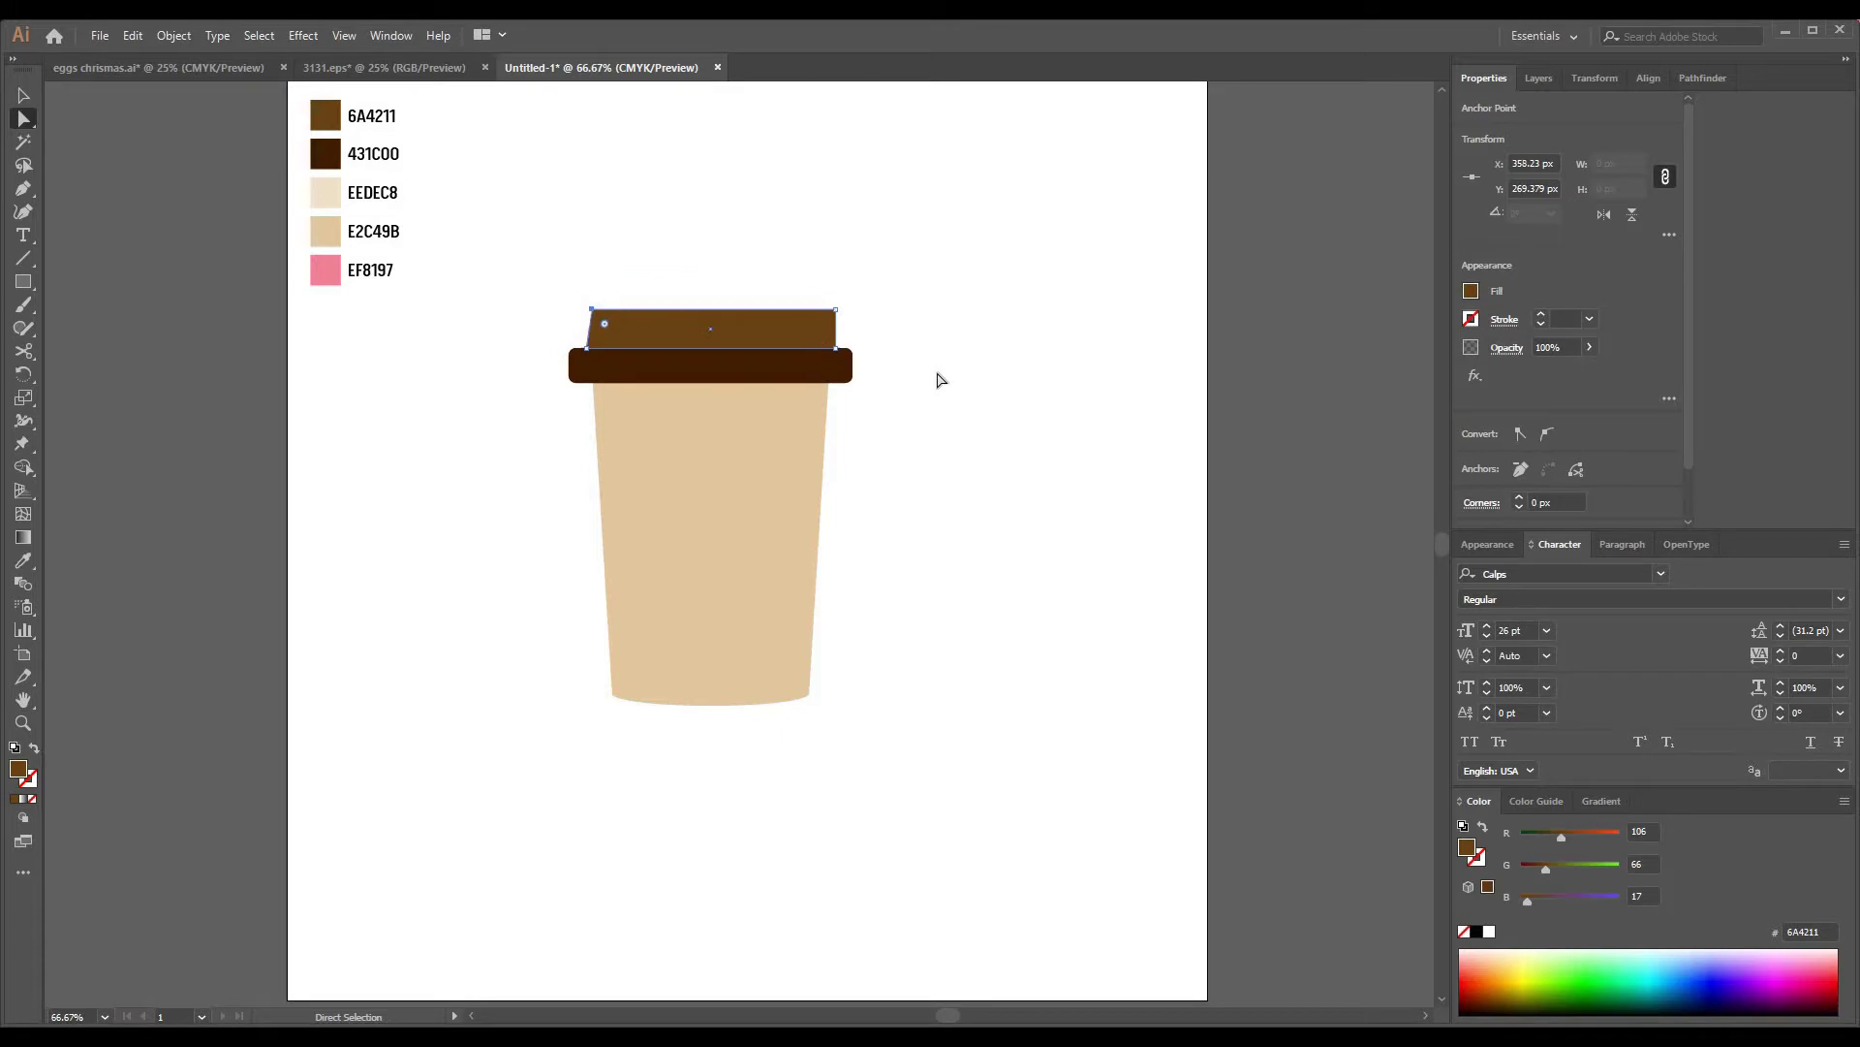
left_click_drag(835, 310, 832, 311)
left_click(1003, 320)
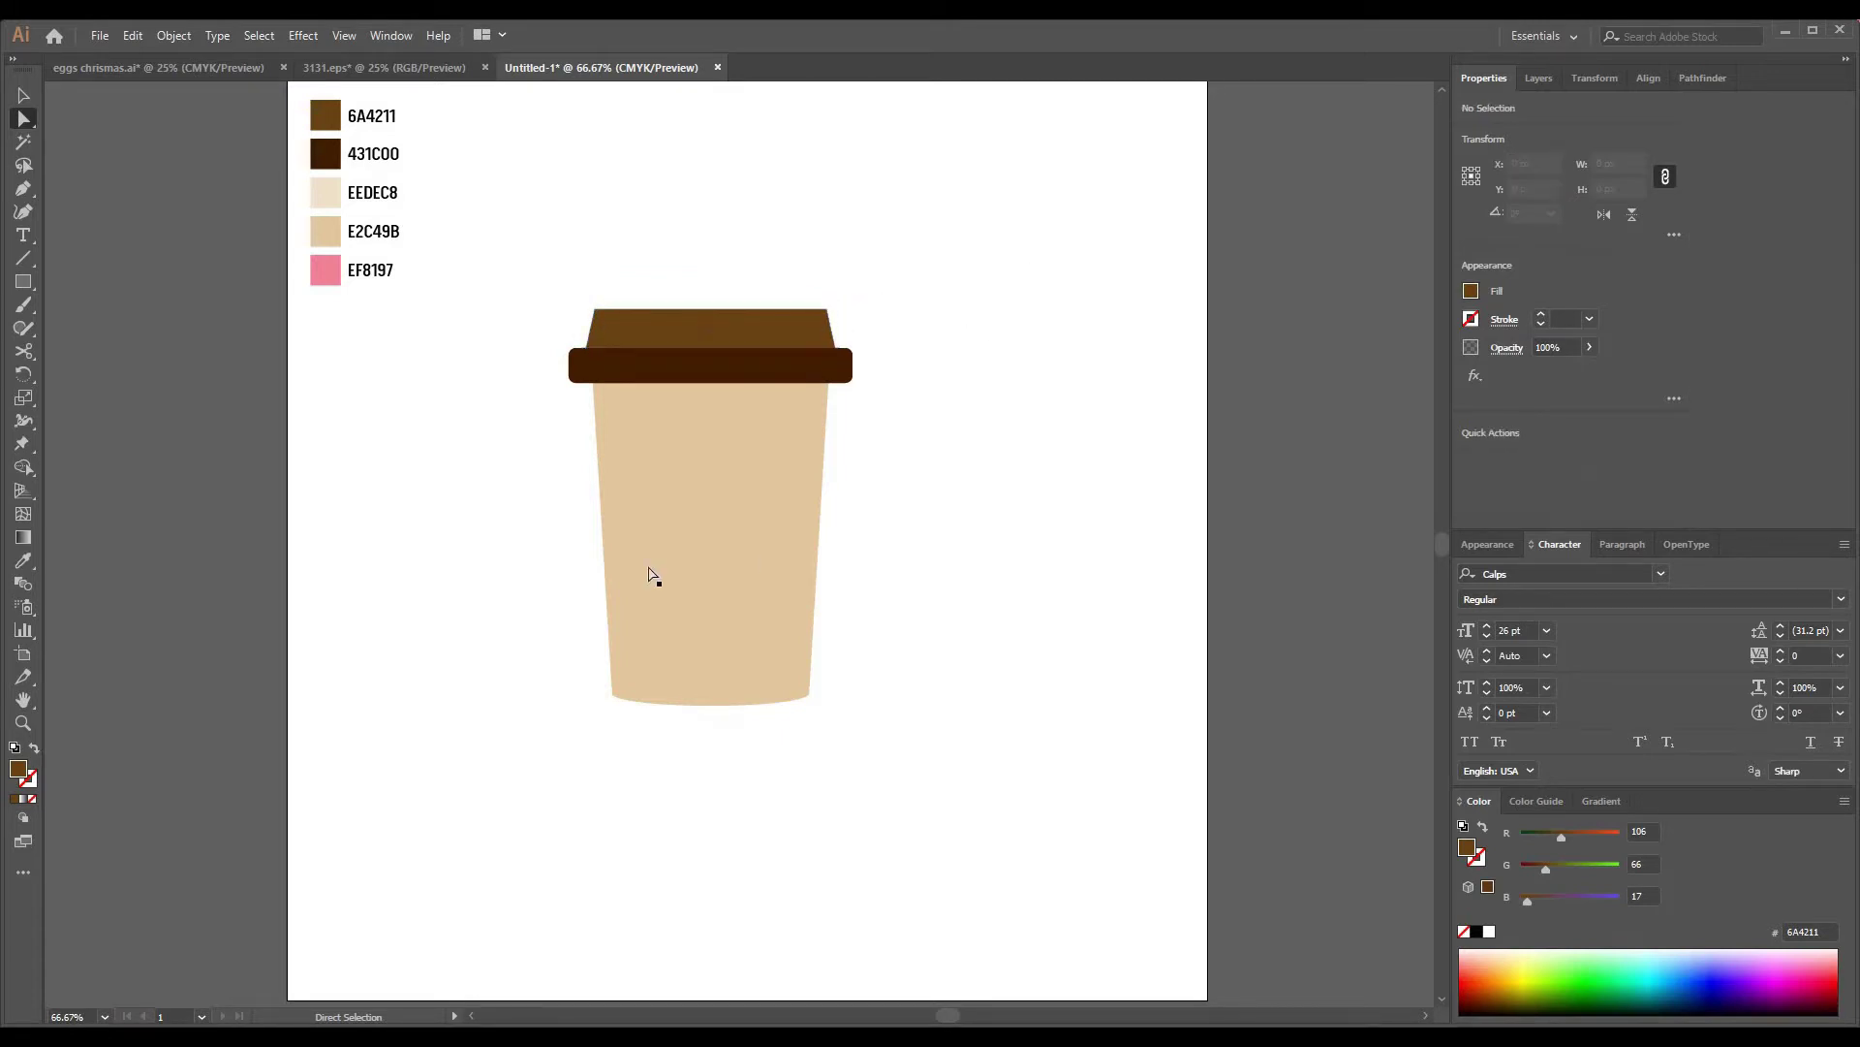
Step: Draw a brown rectangle band across the cup's middle and adjust its position and height
left_click(33, 283)
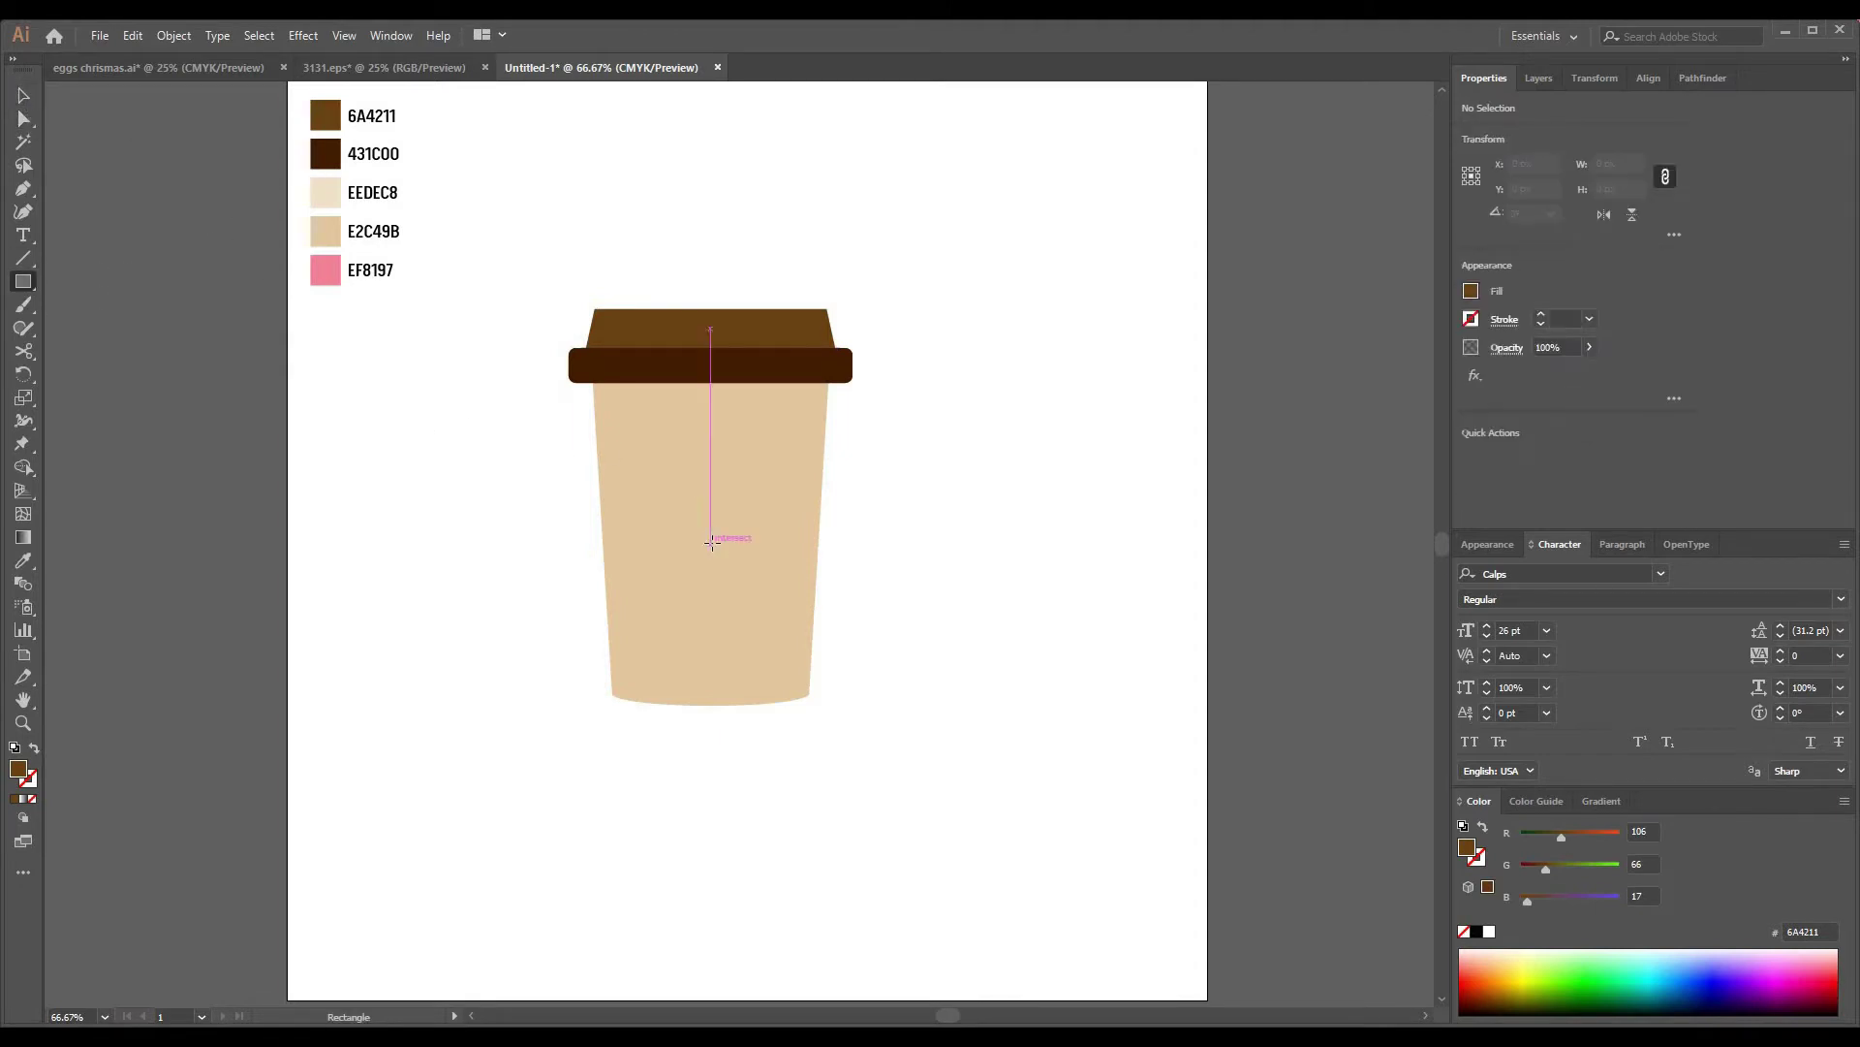
left_click_drag(711, 540, 823, 605)
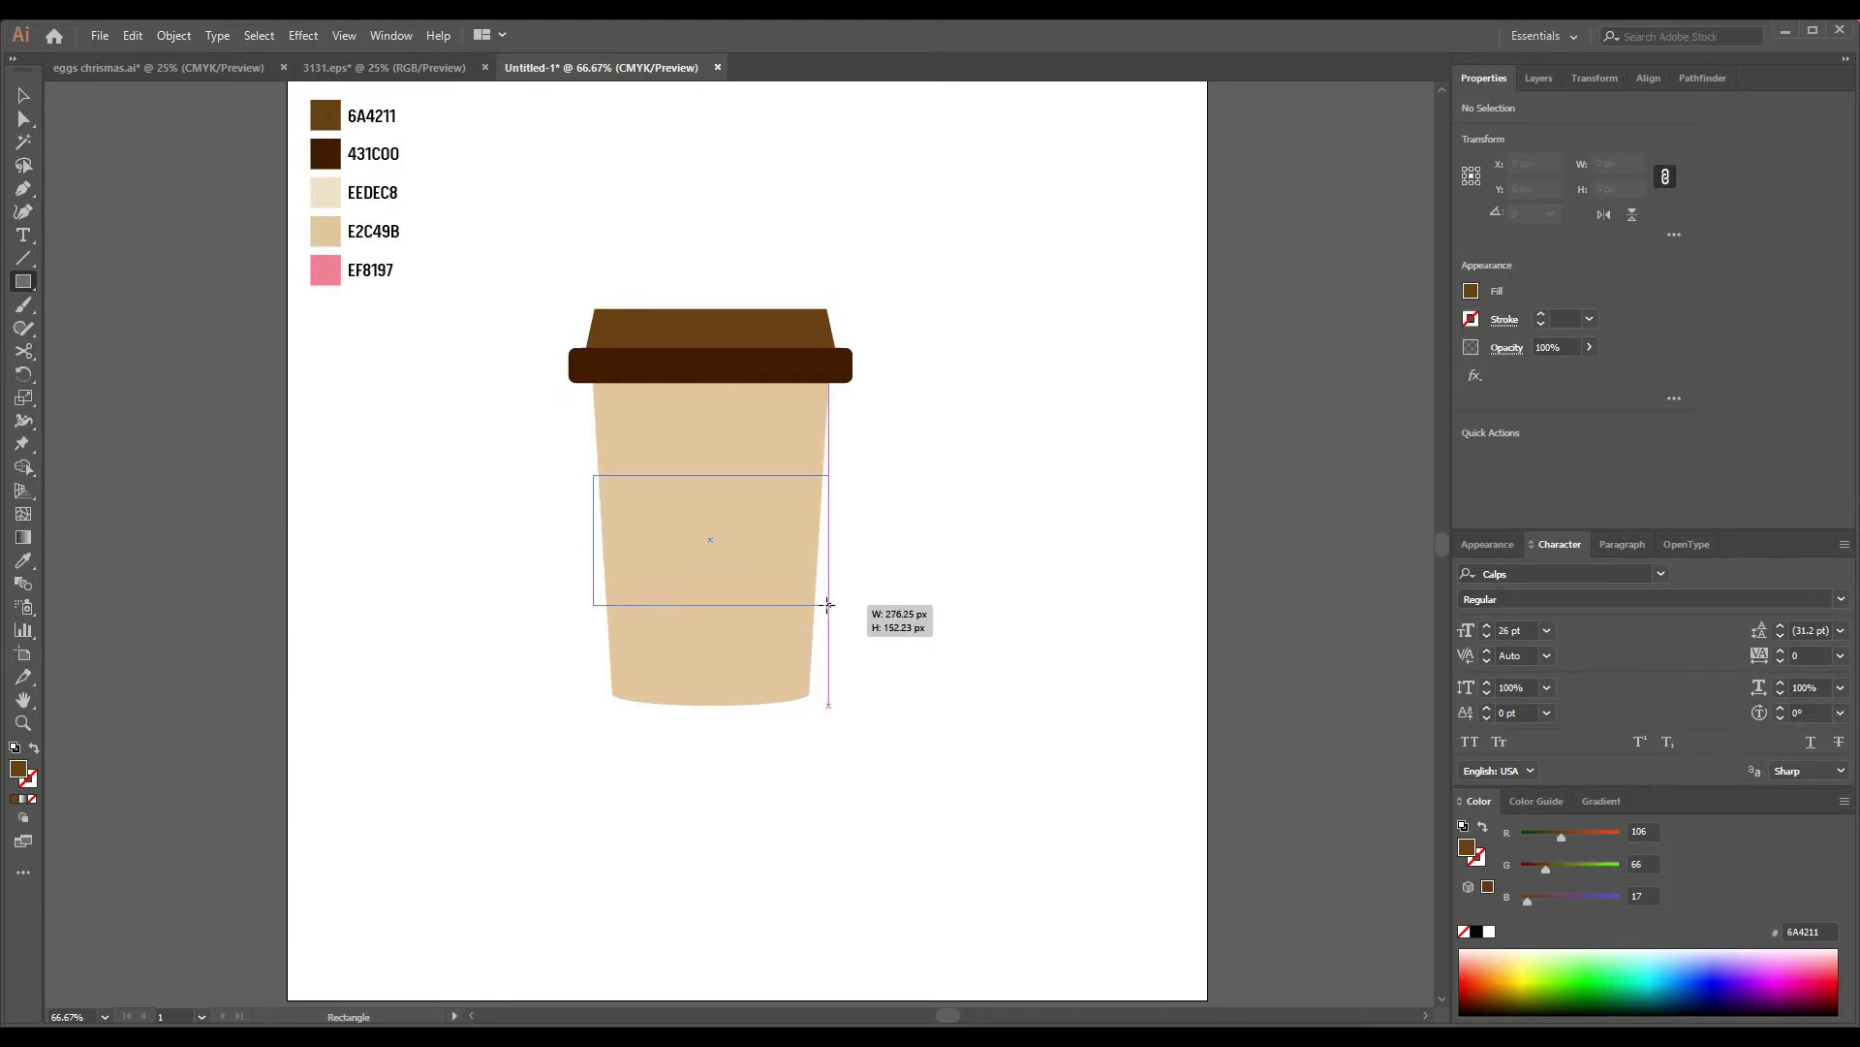
left_click_drag(823, 605, 831, 605)
left_click_drag(729, 542, 728, 526)
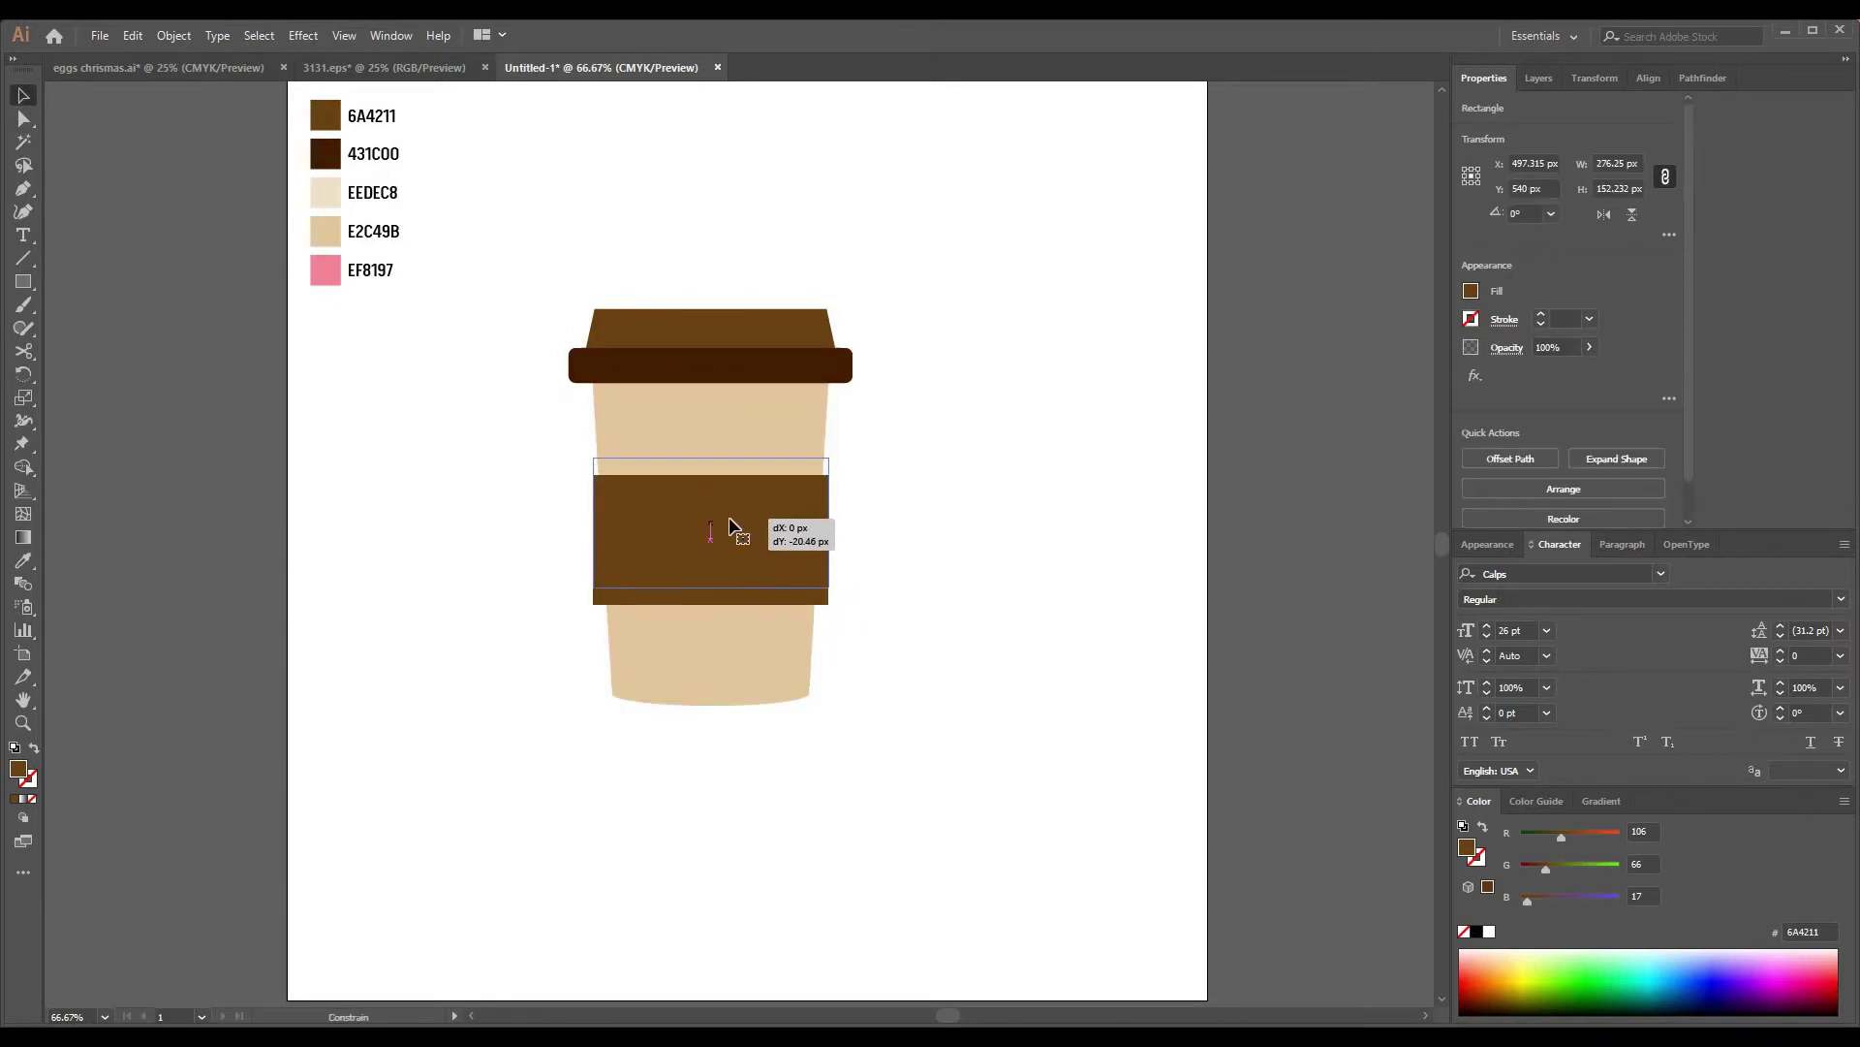
left_click(914, 594)
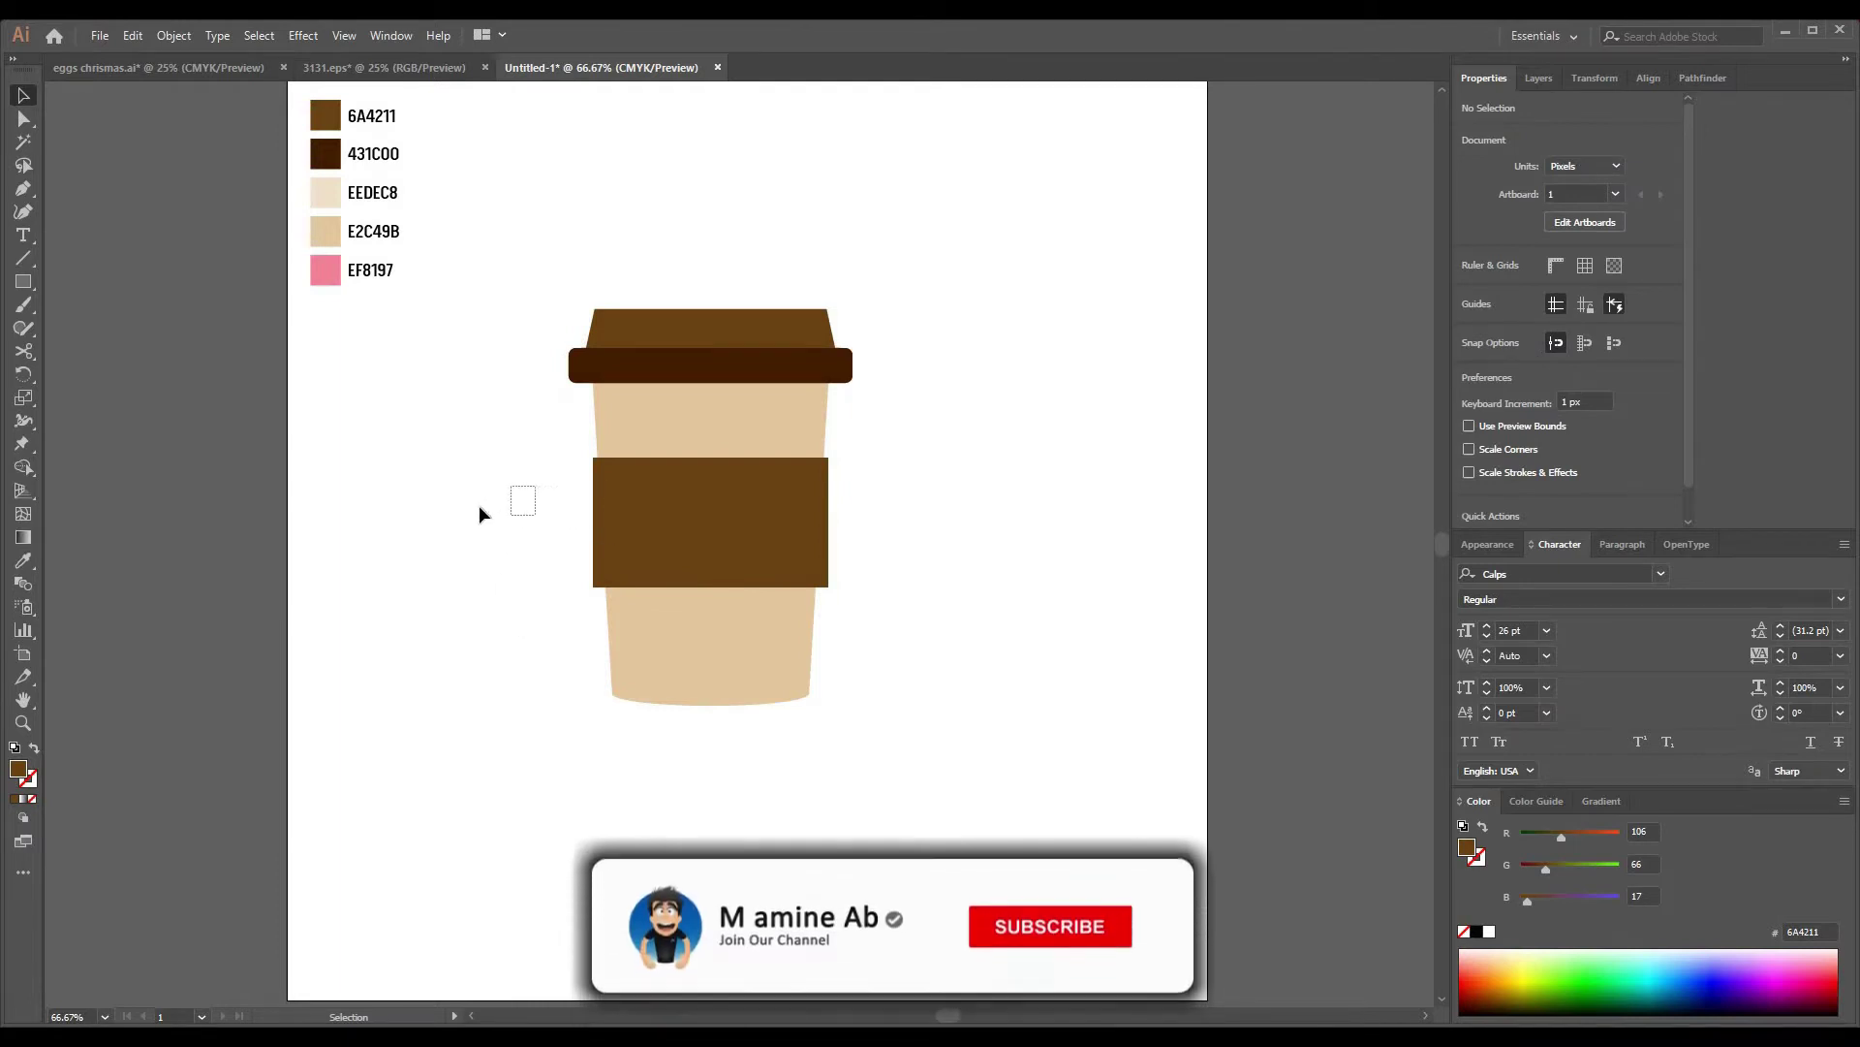
left_click(715, 506)
left_click_drag(711, 457, 712, 439)
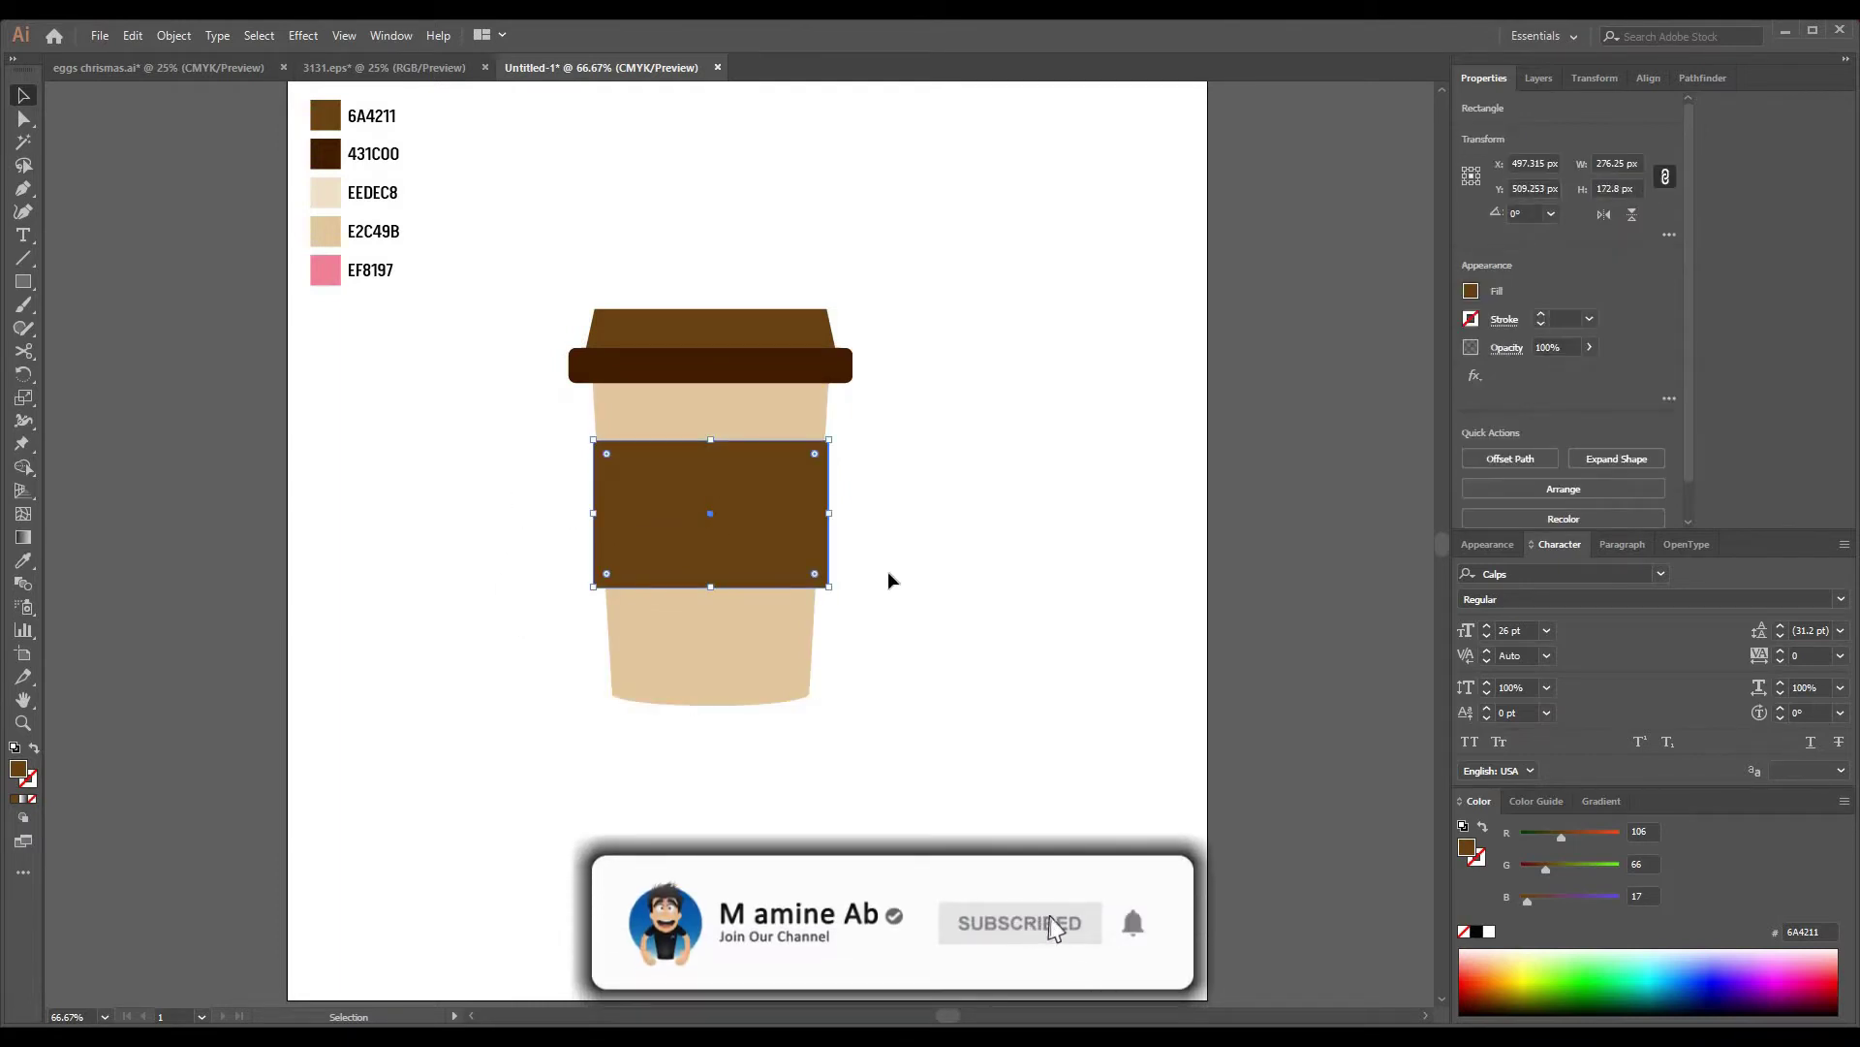
Step: Split the band against the cup with Shape Builder and delete both overhanging slivers
left_click(781, 615, "shift")
key("shift+m")
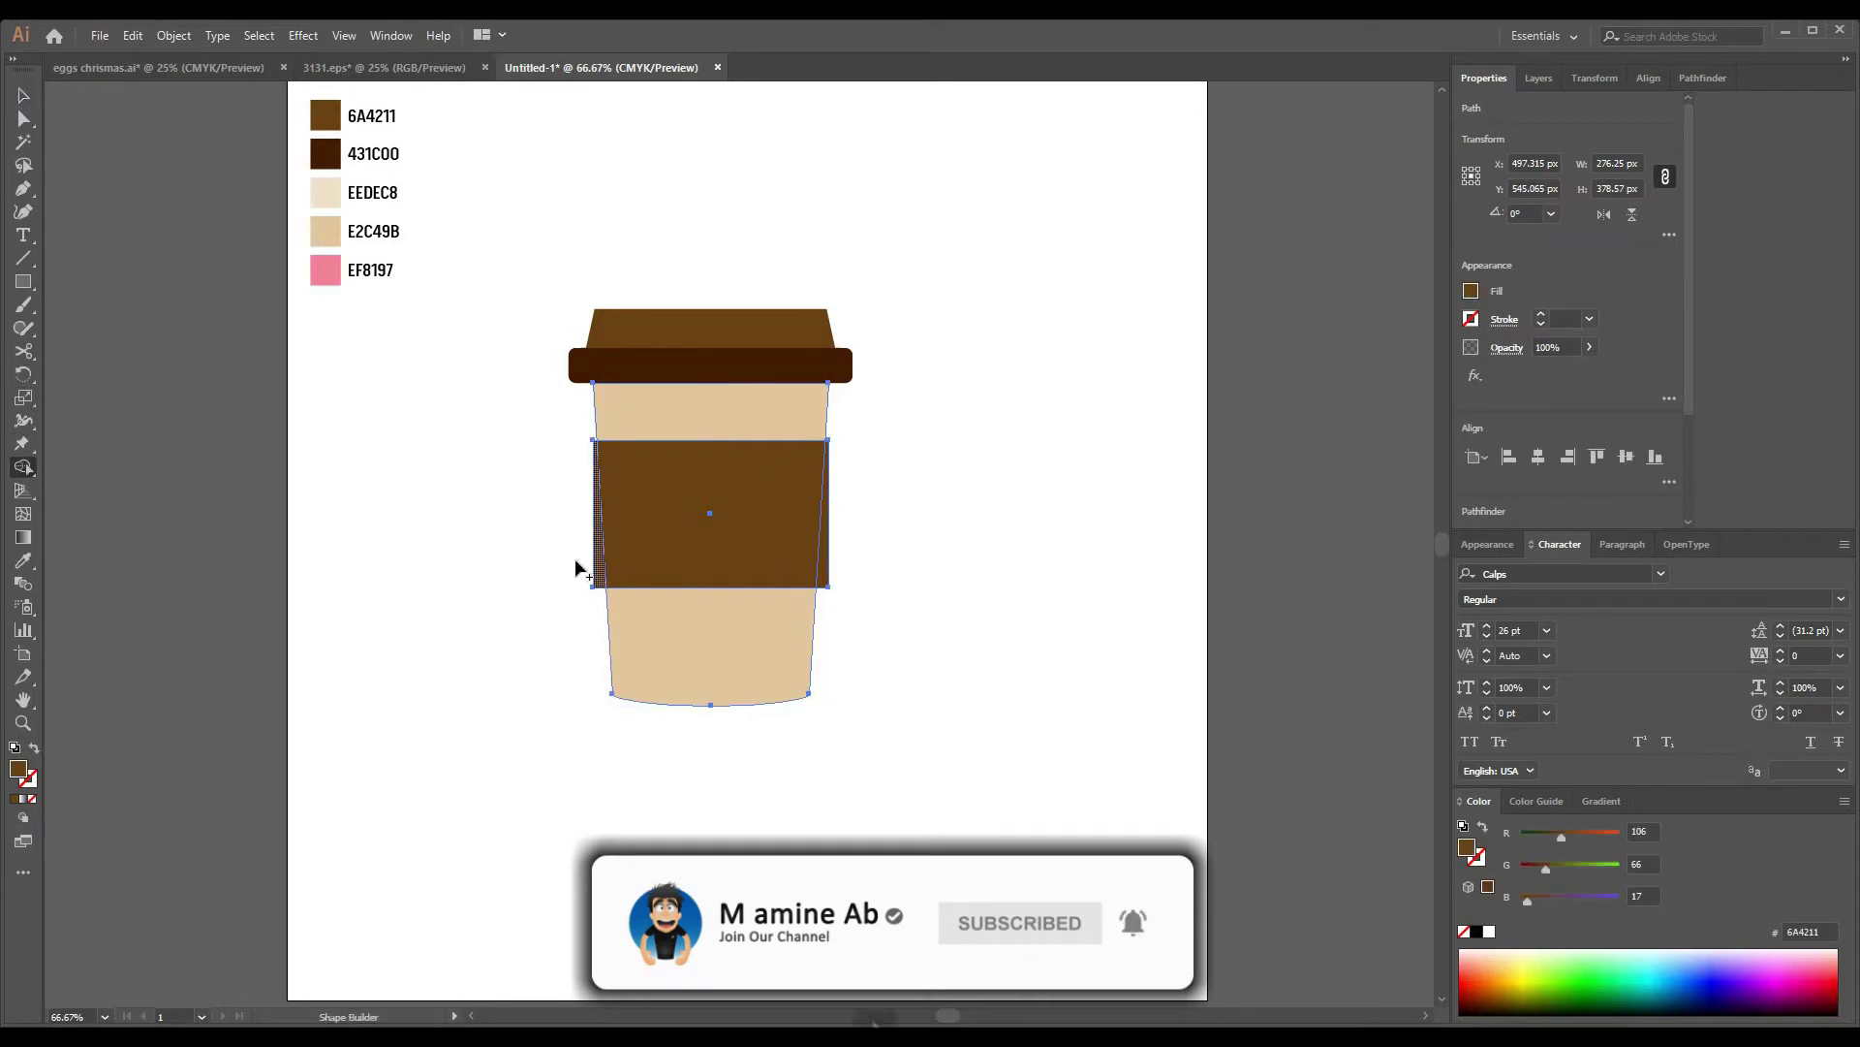
left_click(596, 568)
key("v")
left_click(428, 581)
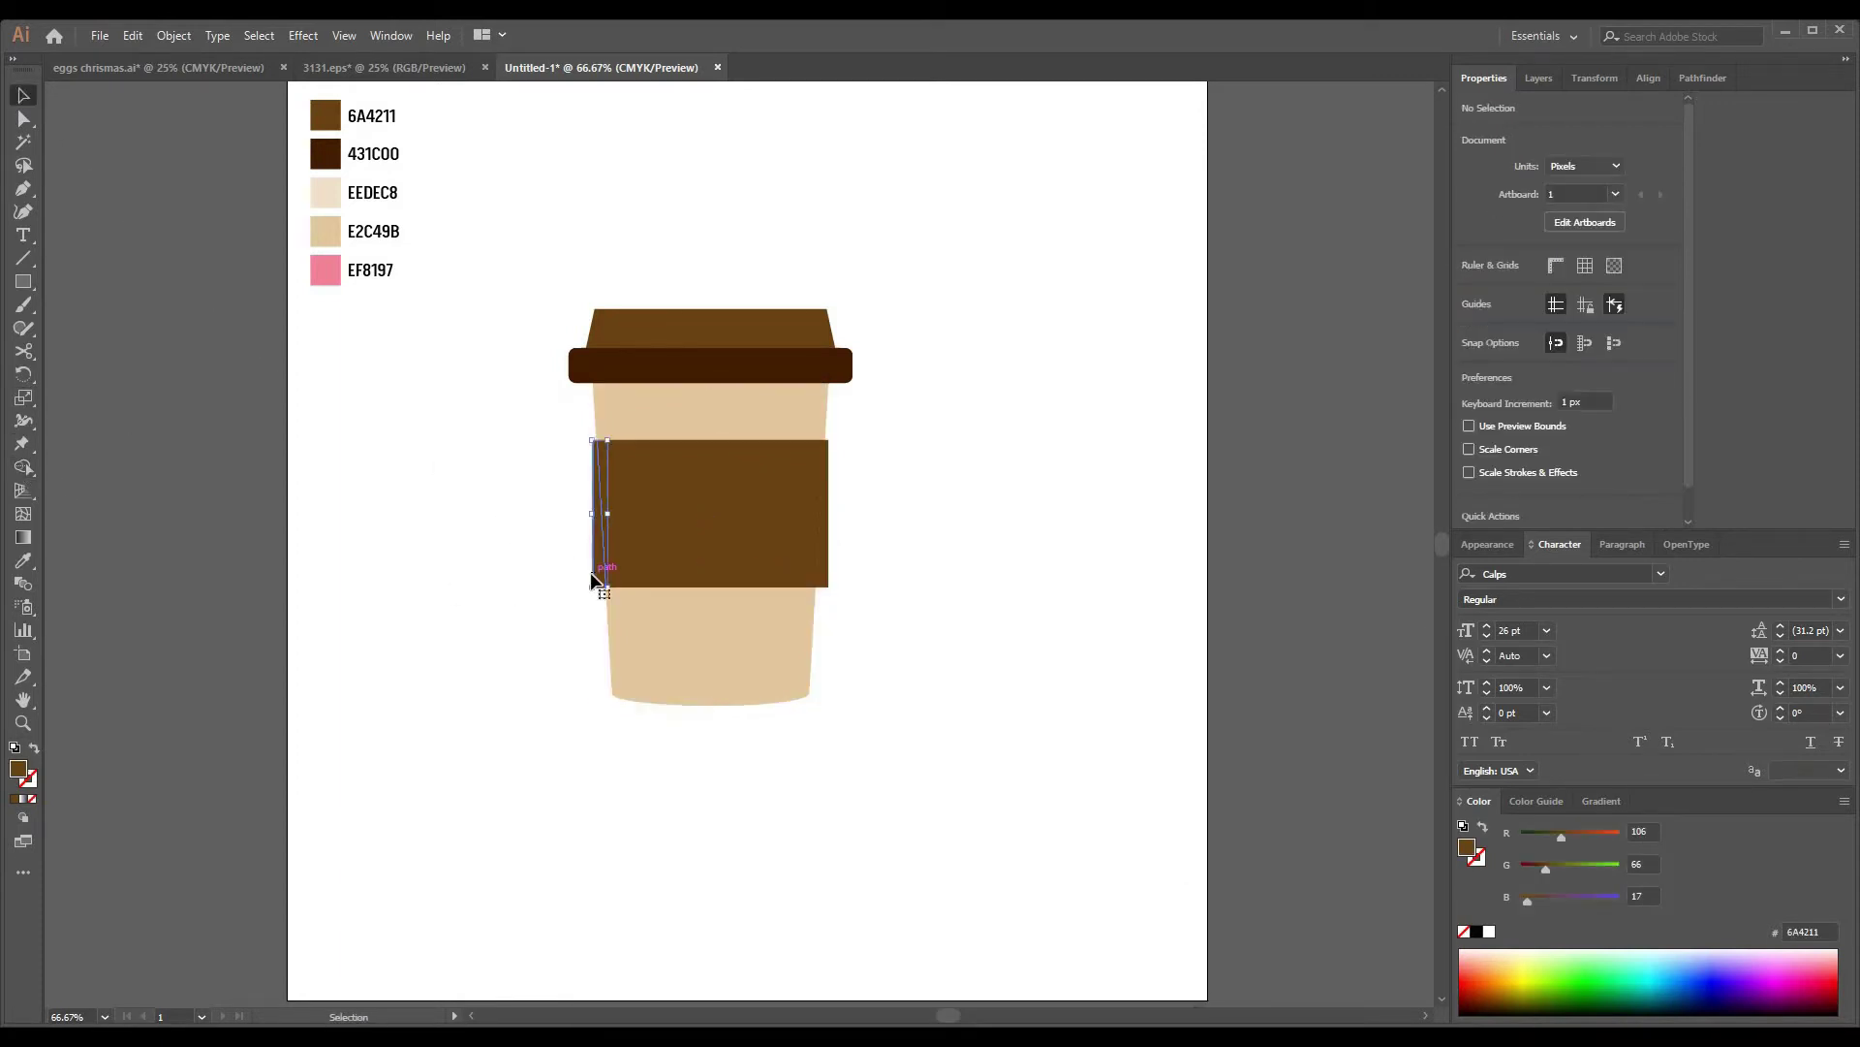
left_click(594, 579)
key("Delete")
left_click(823, 572)
key("Delete")
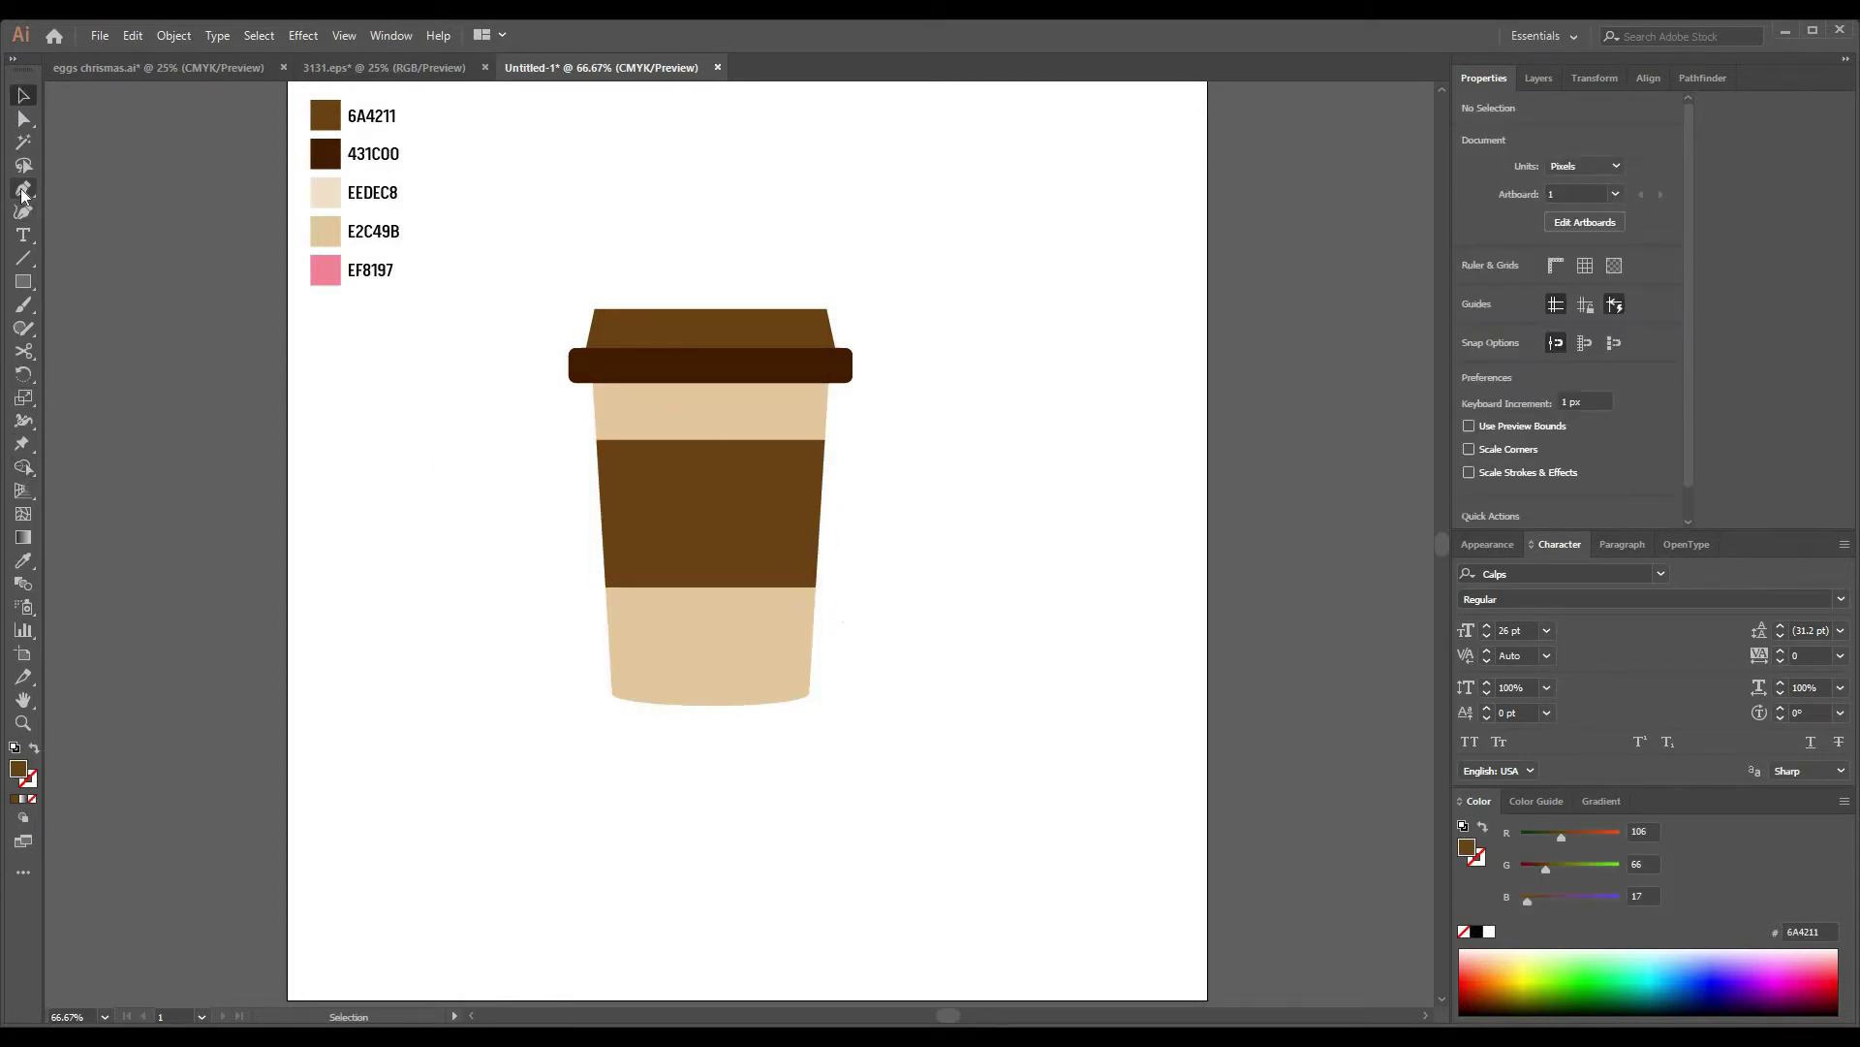
left_click(24, 258)
Step: Draw evenly spaced vertical lines across the band and cut it into strips with Shape Builder
left_click_drag(610, 442, 609, 586)
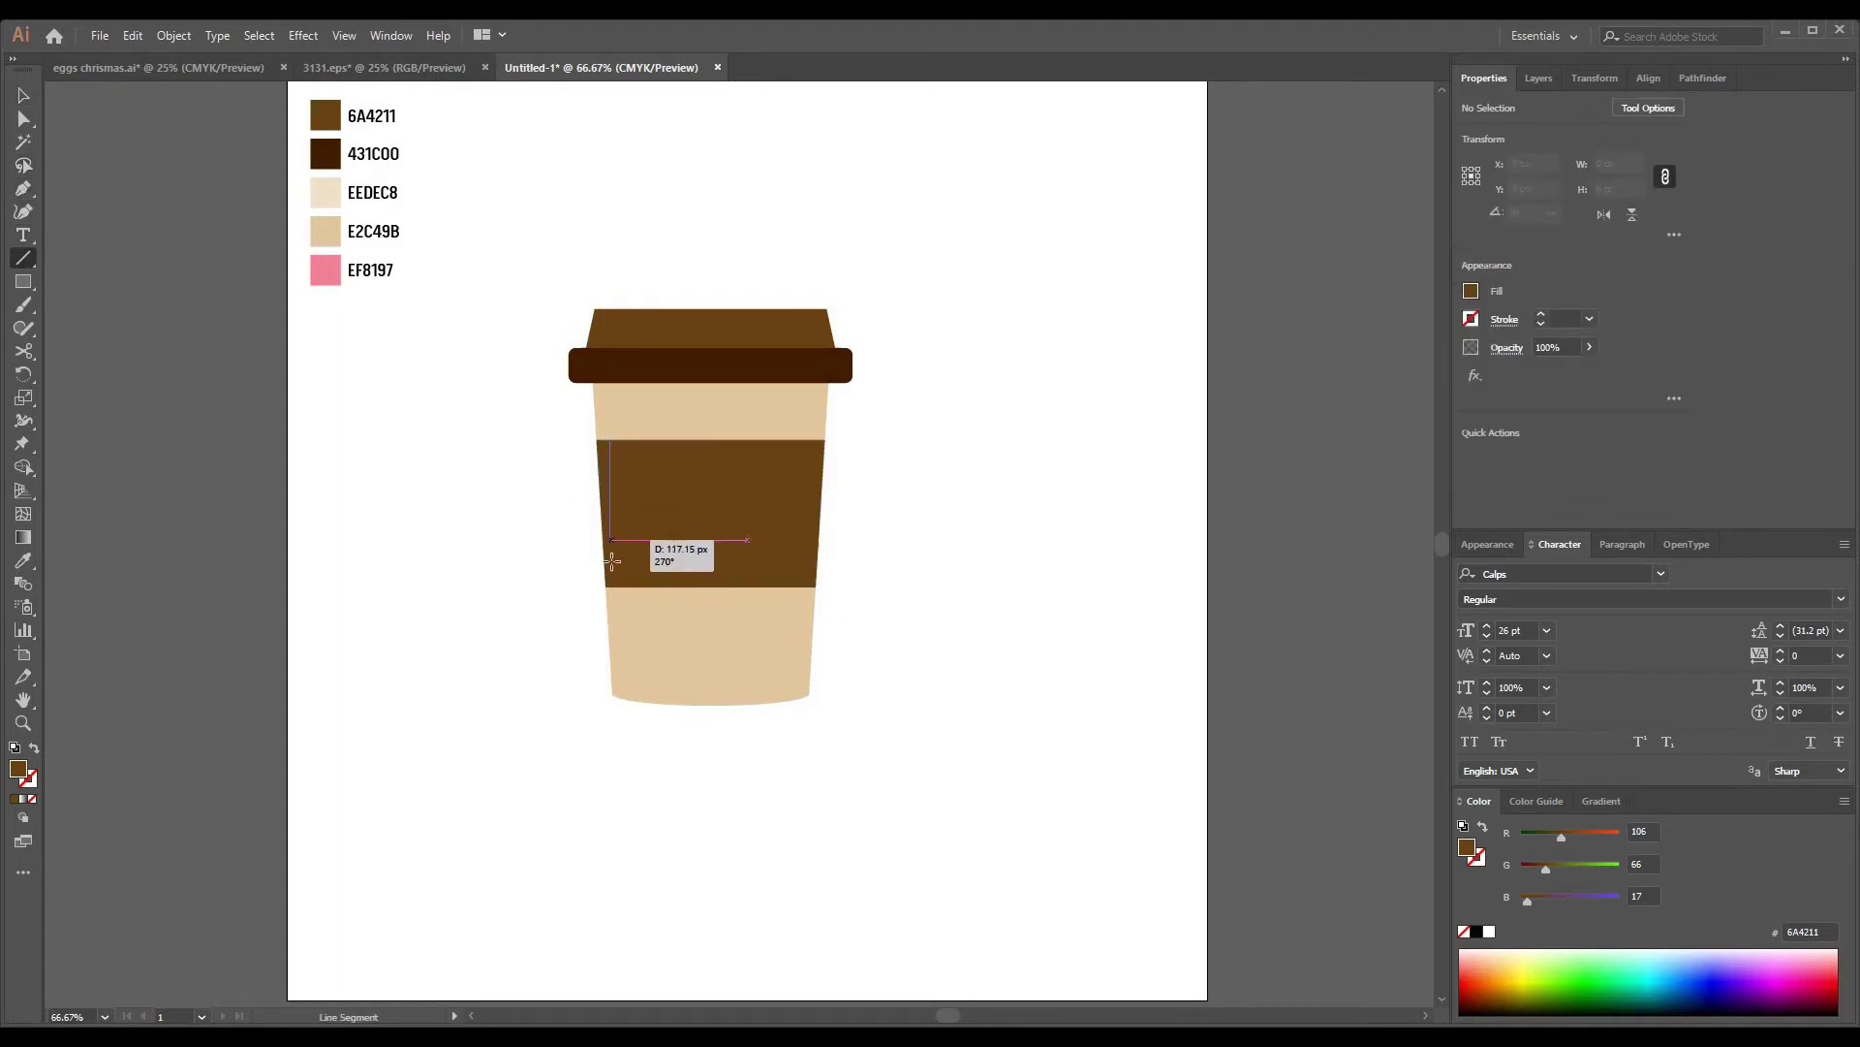
key("v")
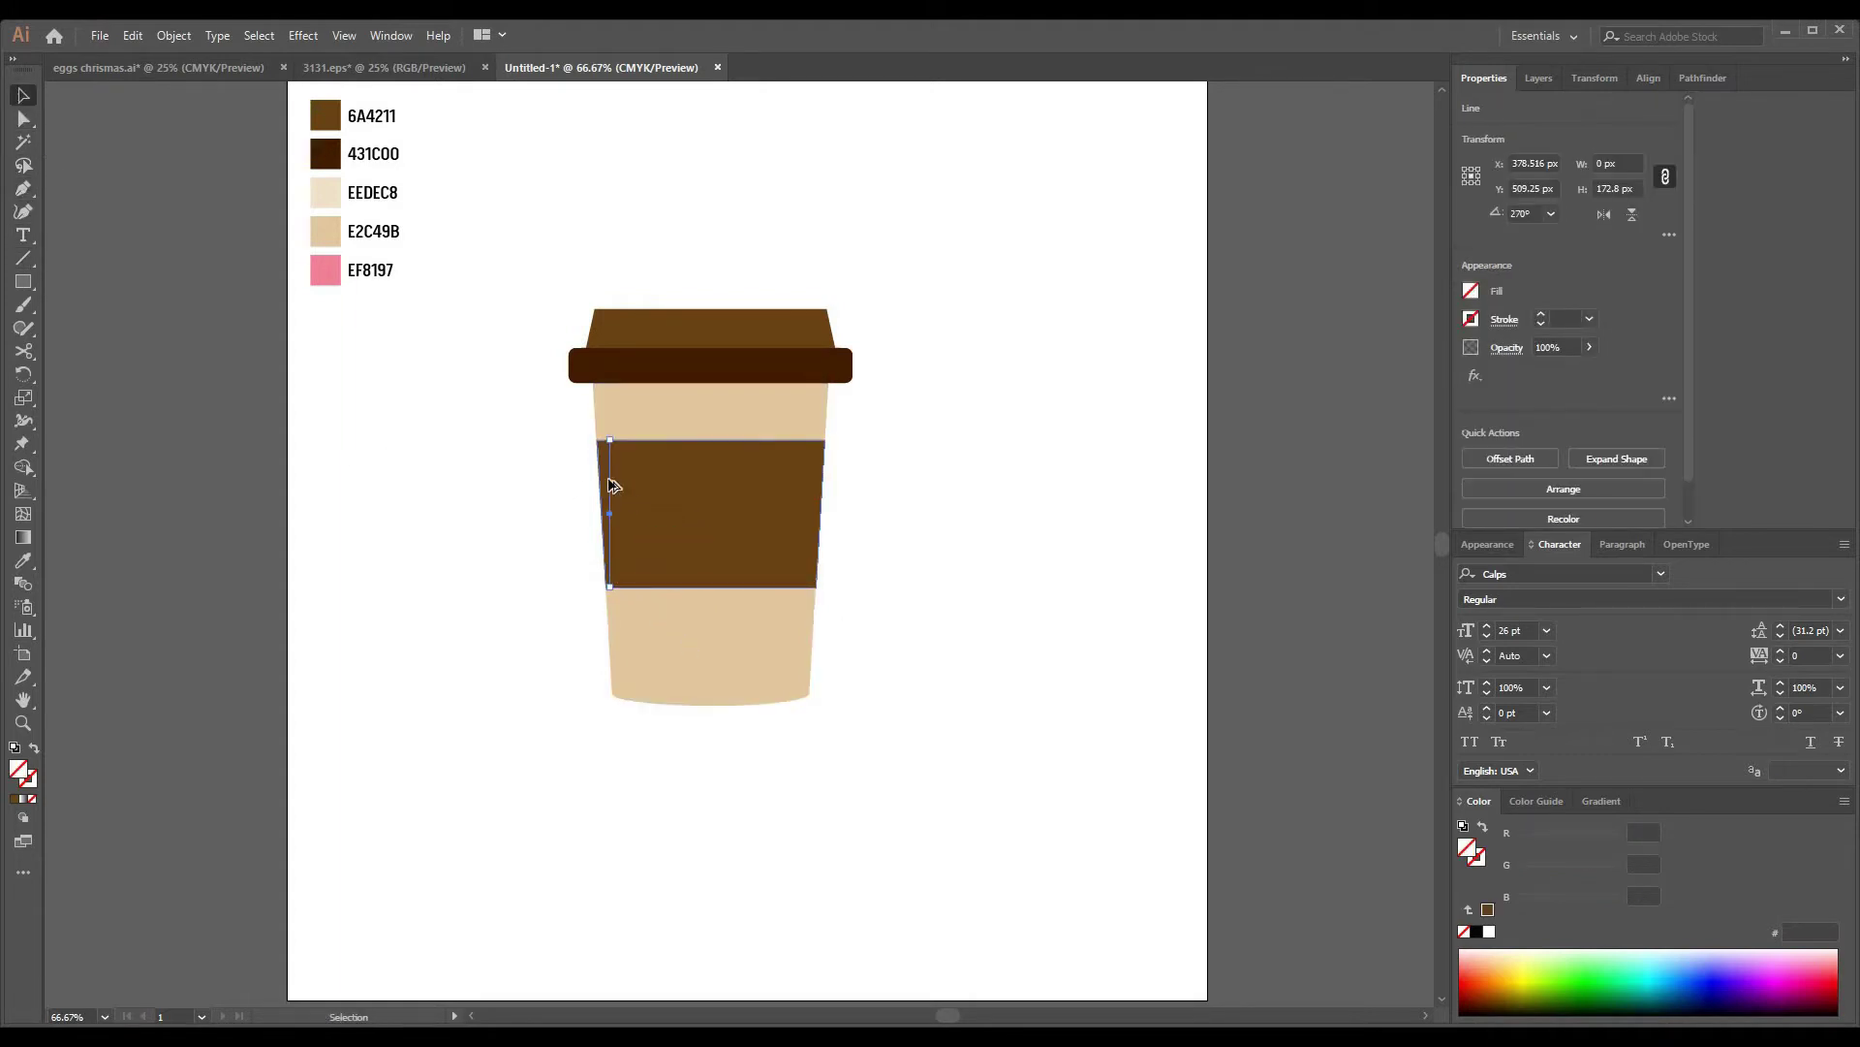
left_click_drag(609, 485, 632, 482)
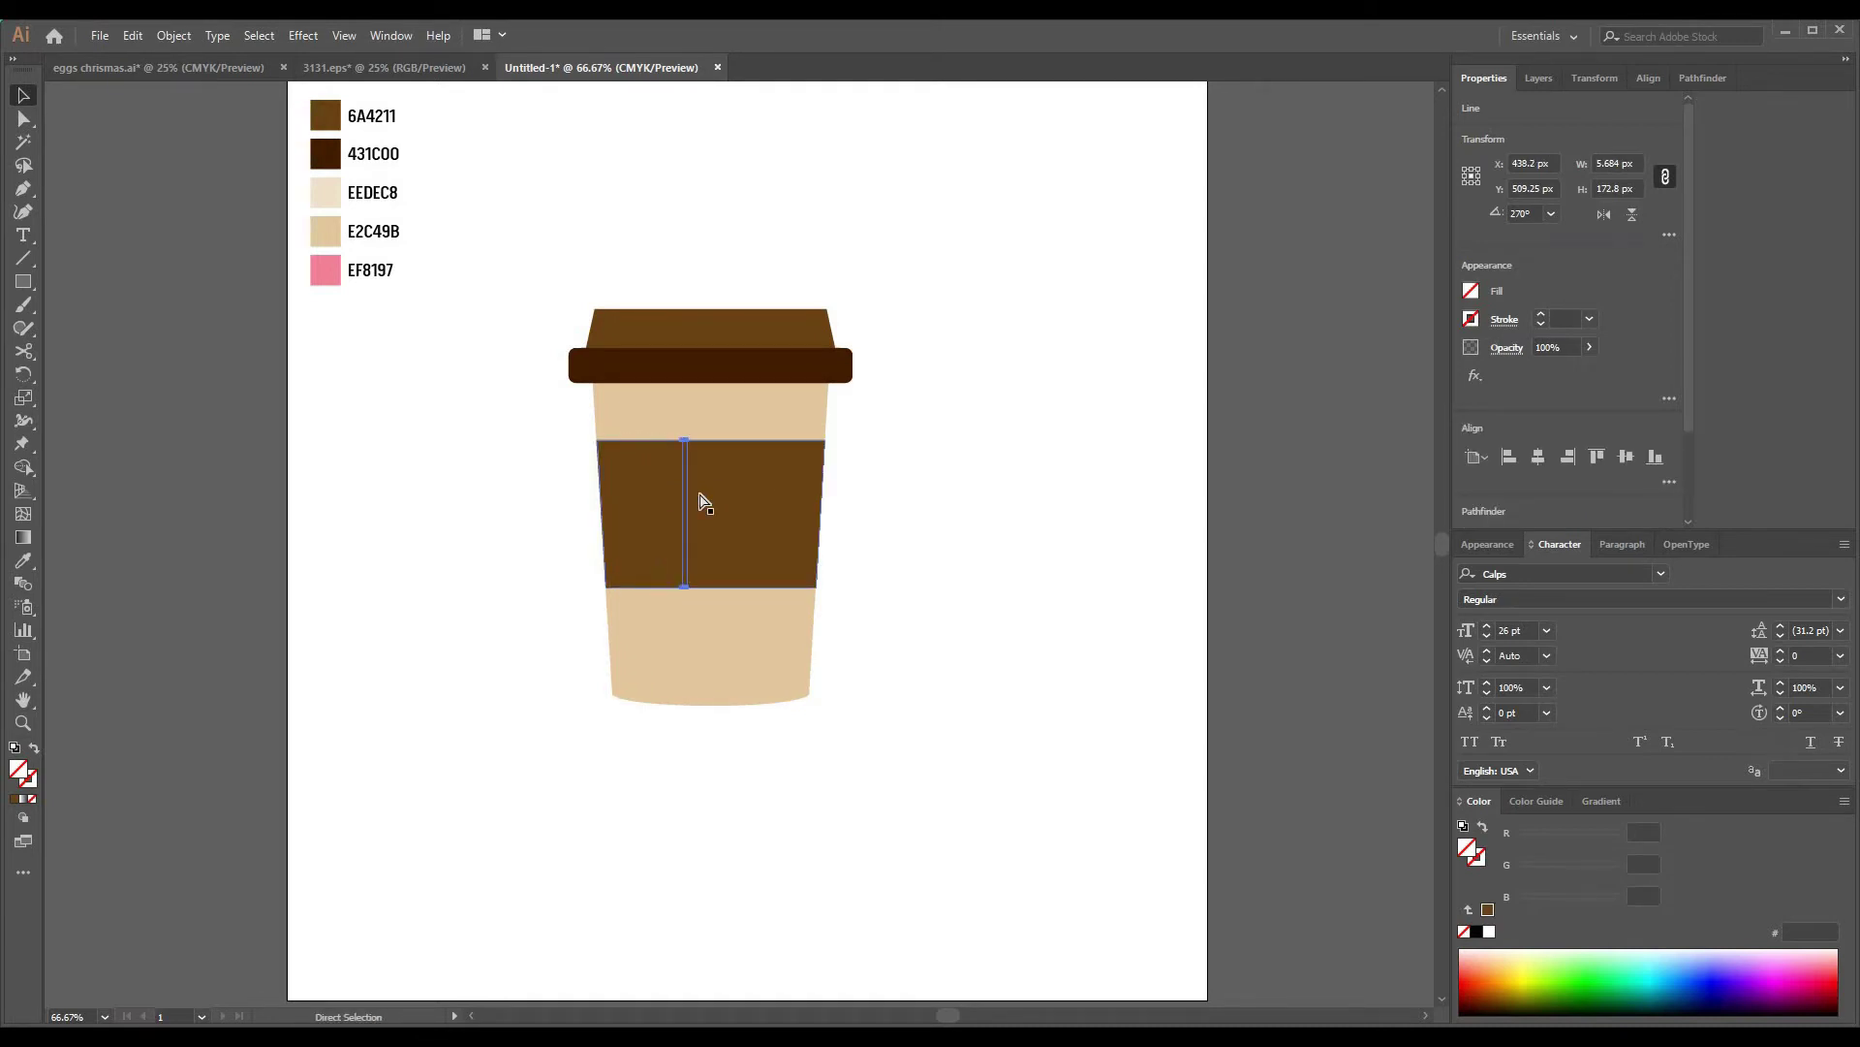
key("ctrl+d")
key("ctrl+d")
key("ctrl+d")
key("ctrl+d")
left_click(759, 626)
left_click(765, 475)
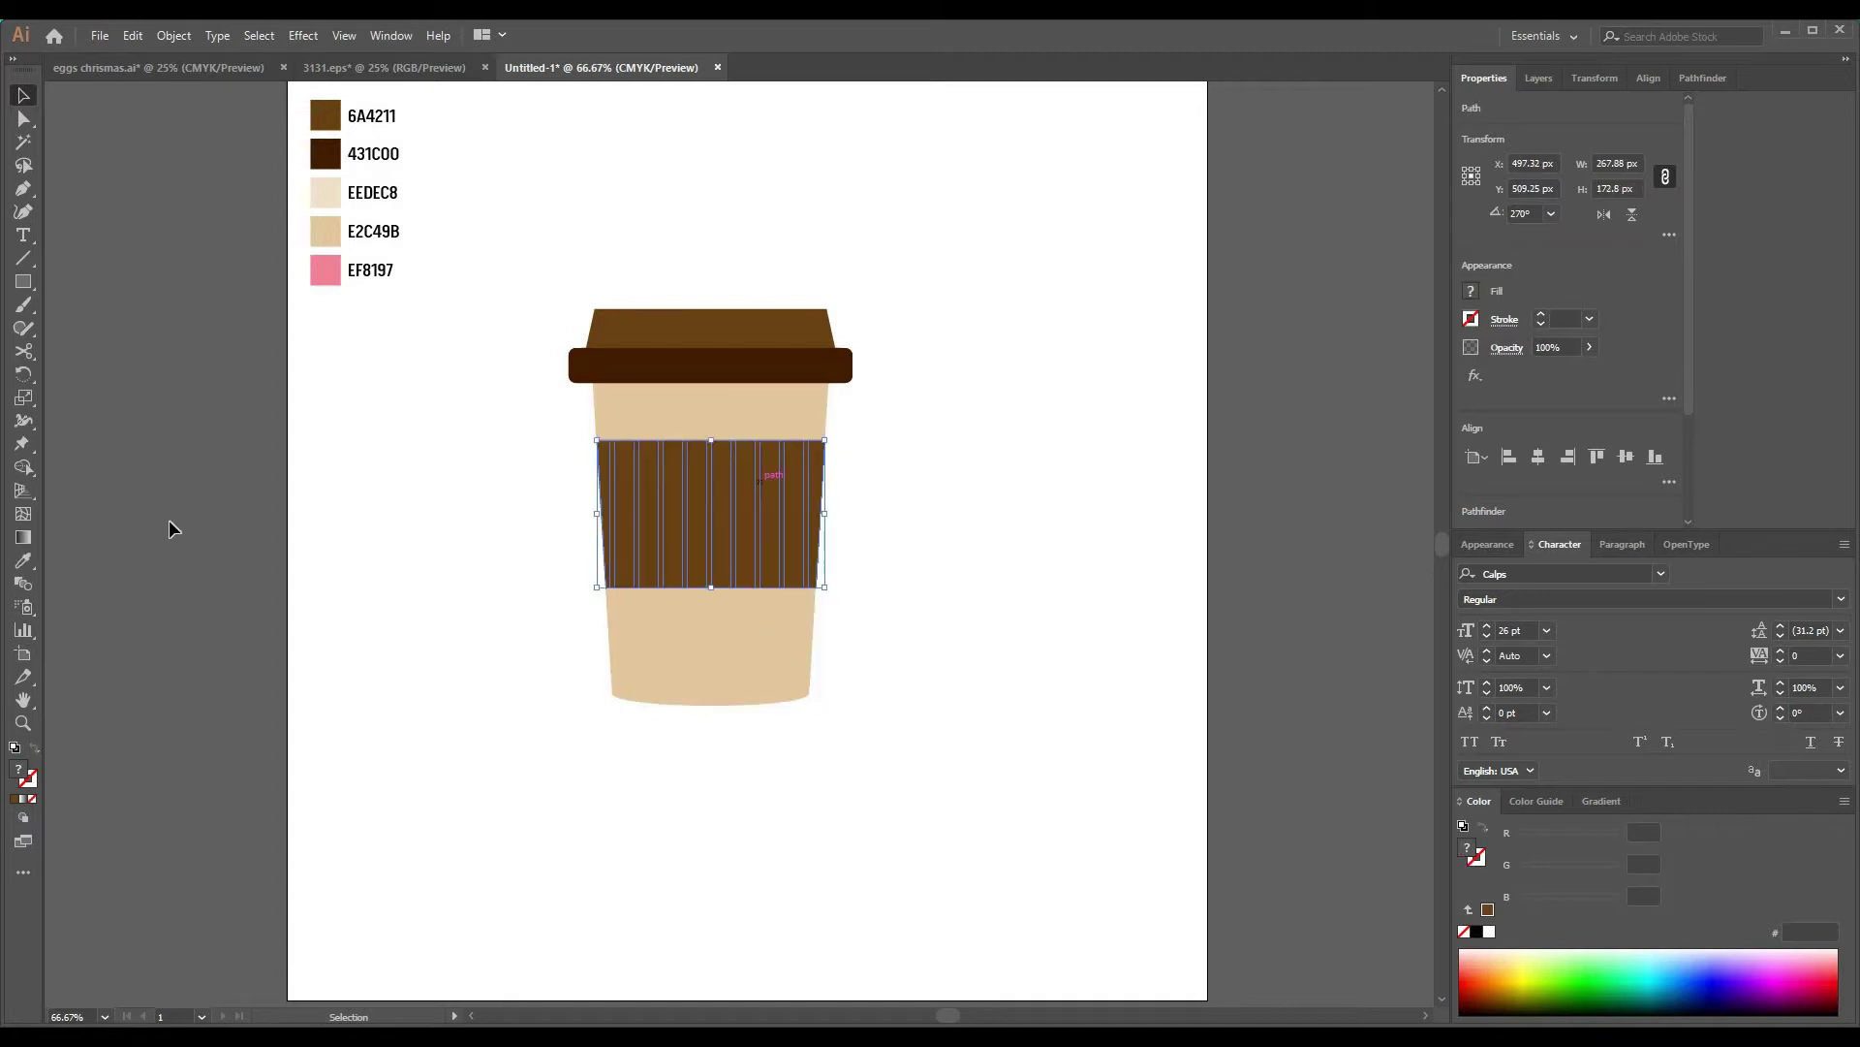
left_click(23, 467)
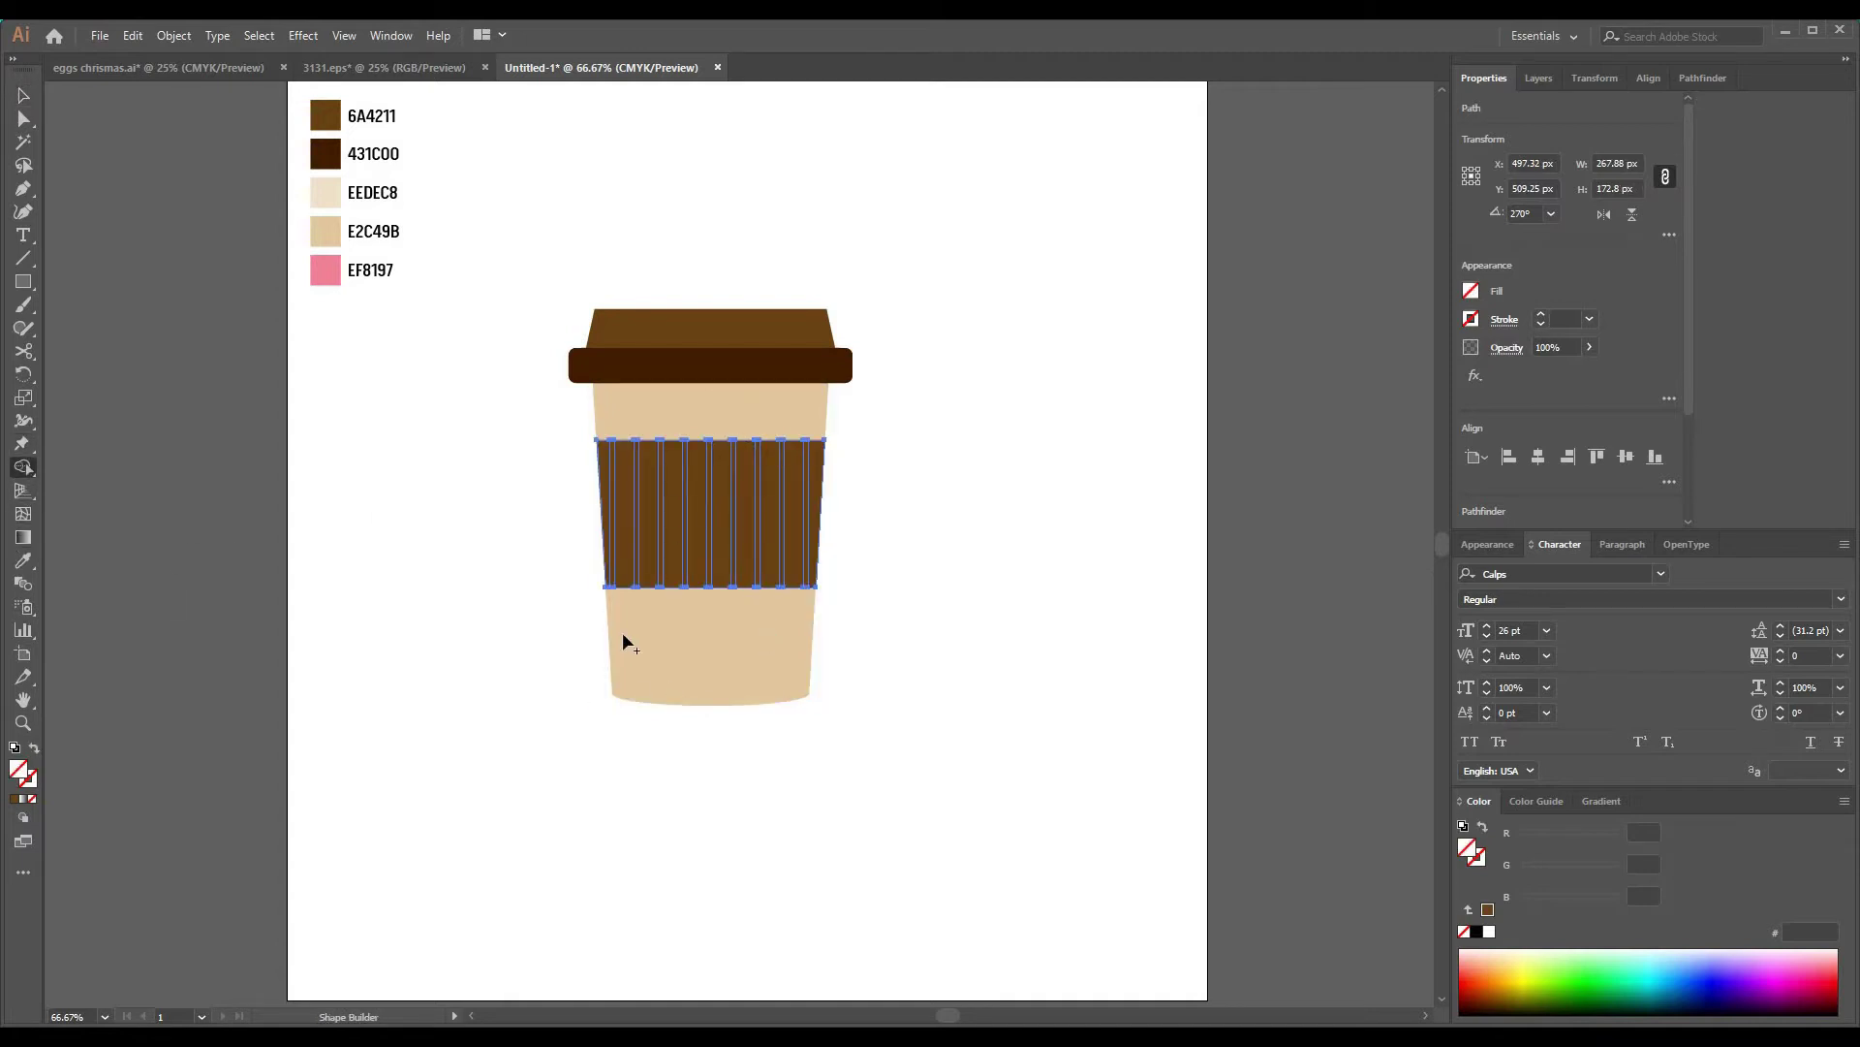
mouse_move(797, 478)
left_mouse_down()
mouse_move(651, 509)
mouse_move(604, 469)
left_mouse_up()
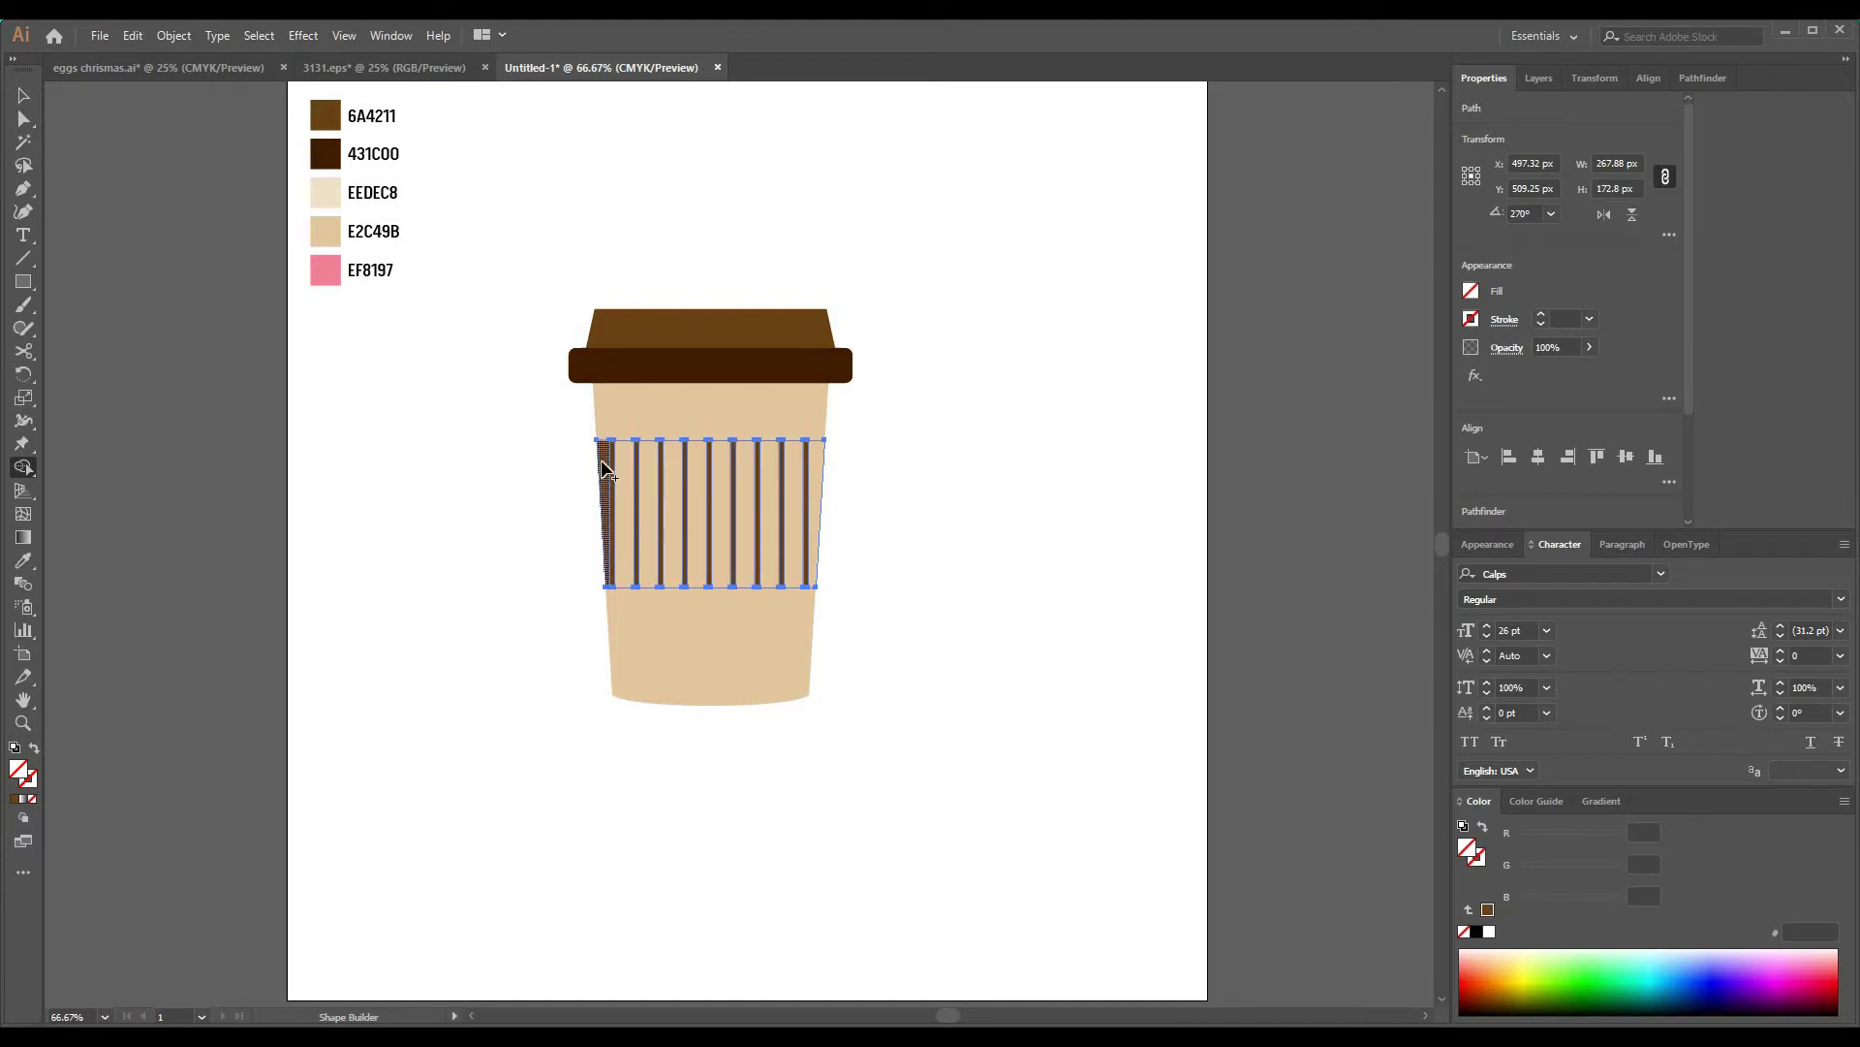
Step: Colour the alternate sleeve stripes dark brown 431C00
left_click(19, 97)
left_click(807, 513)
left_click(782, 513, "shift")
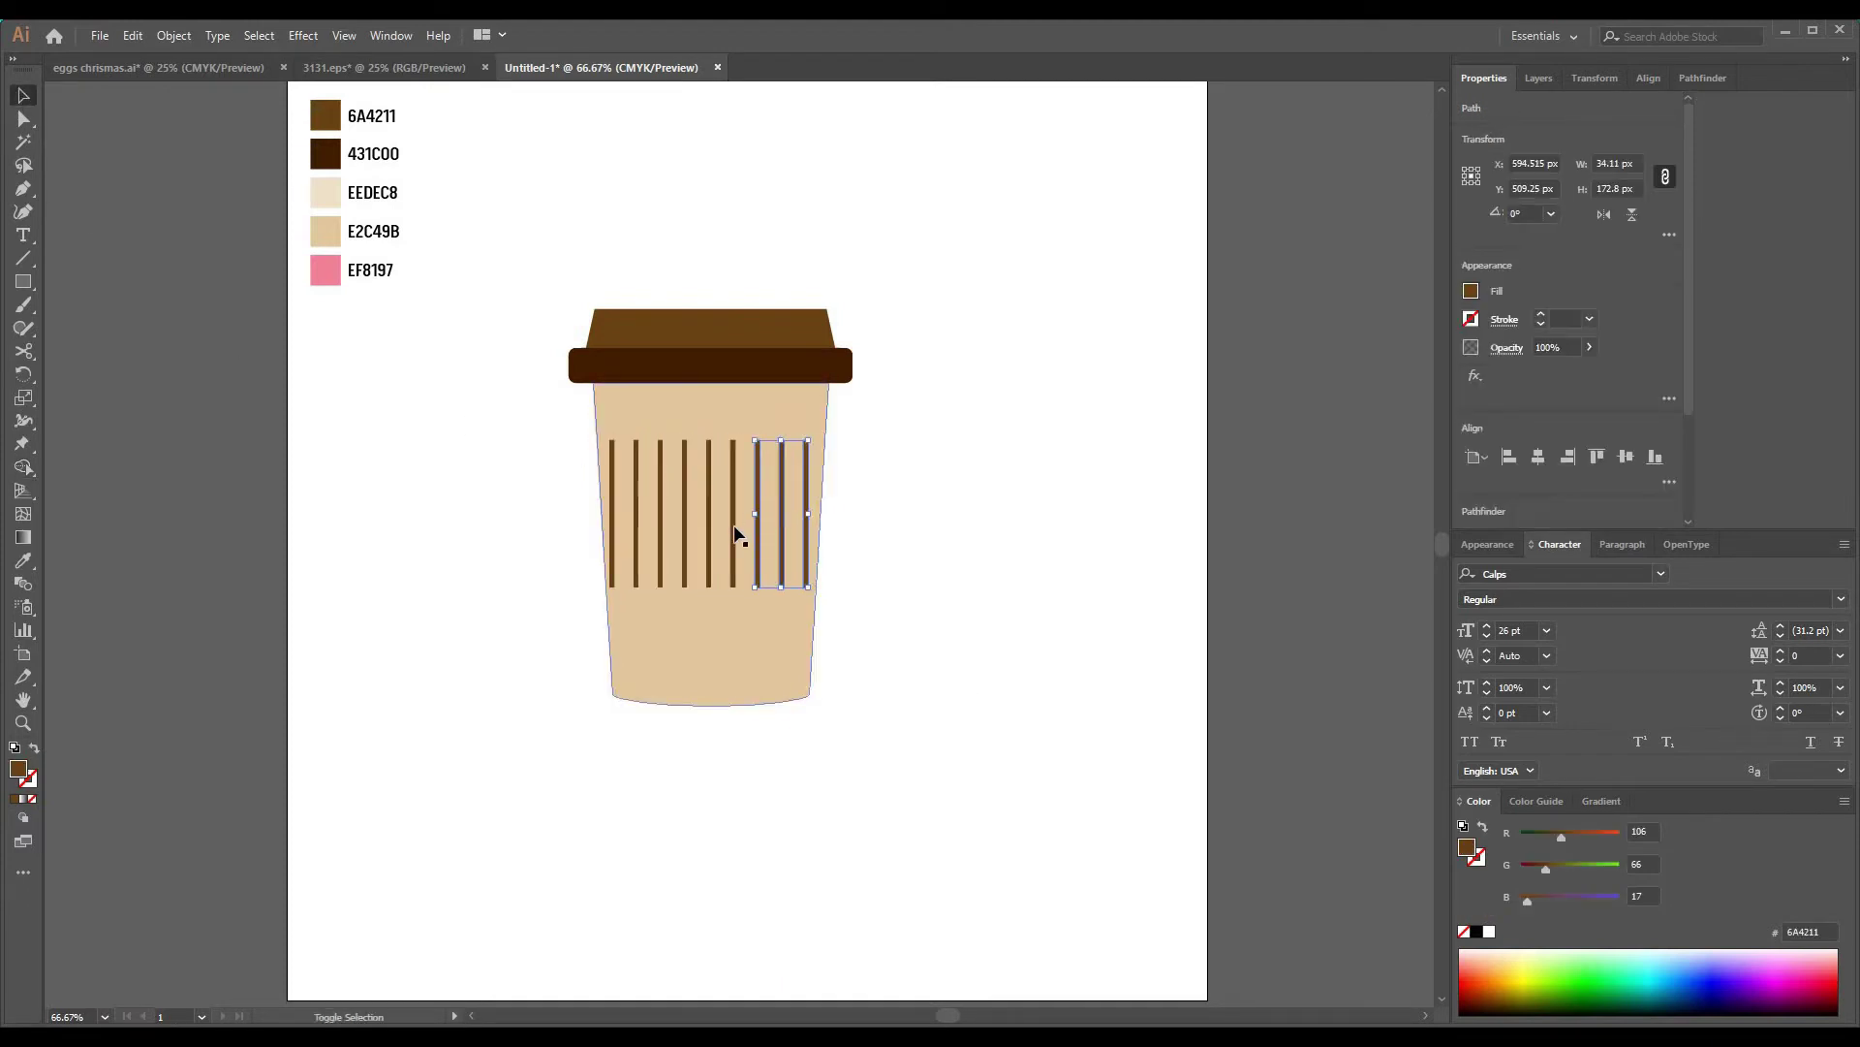
left_click(733, 529, "shift")
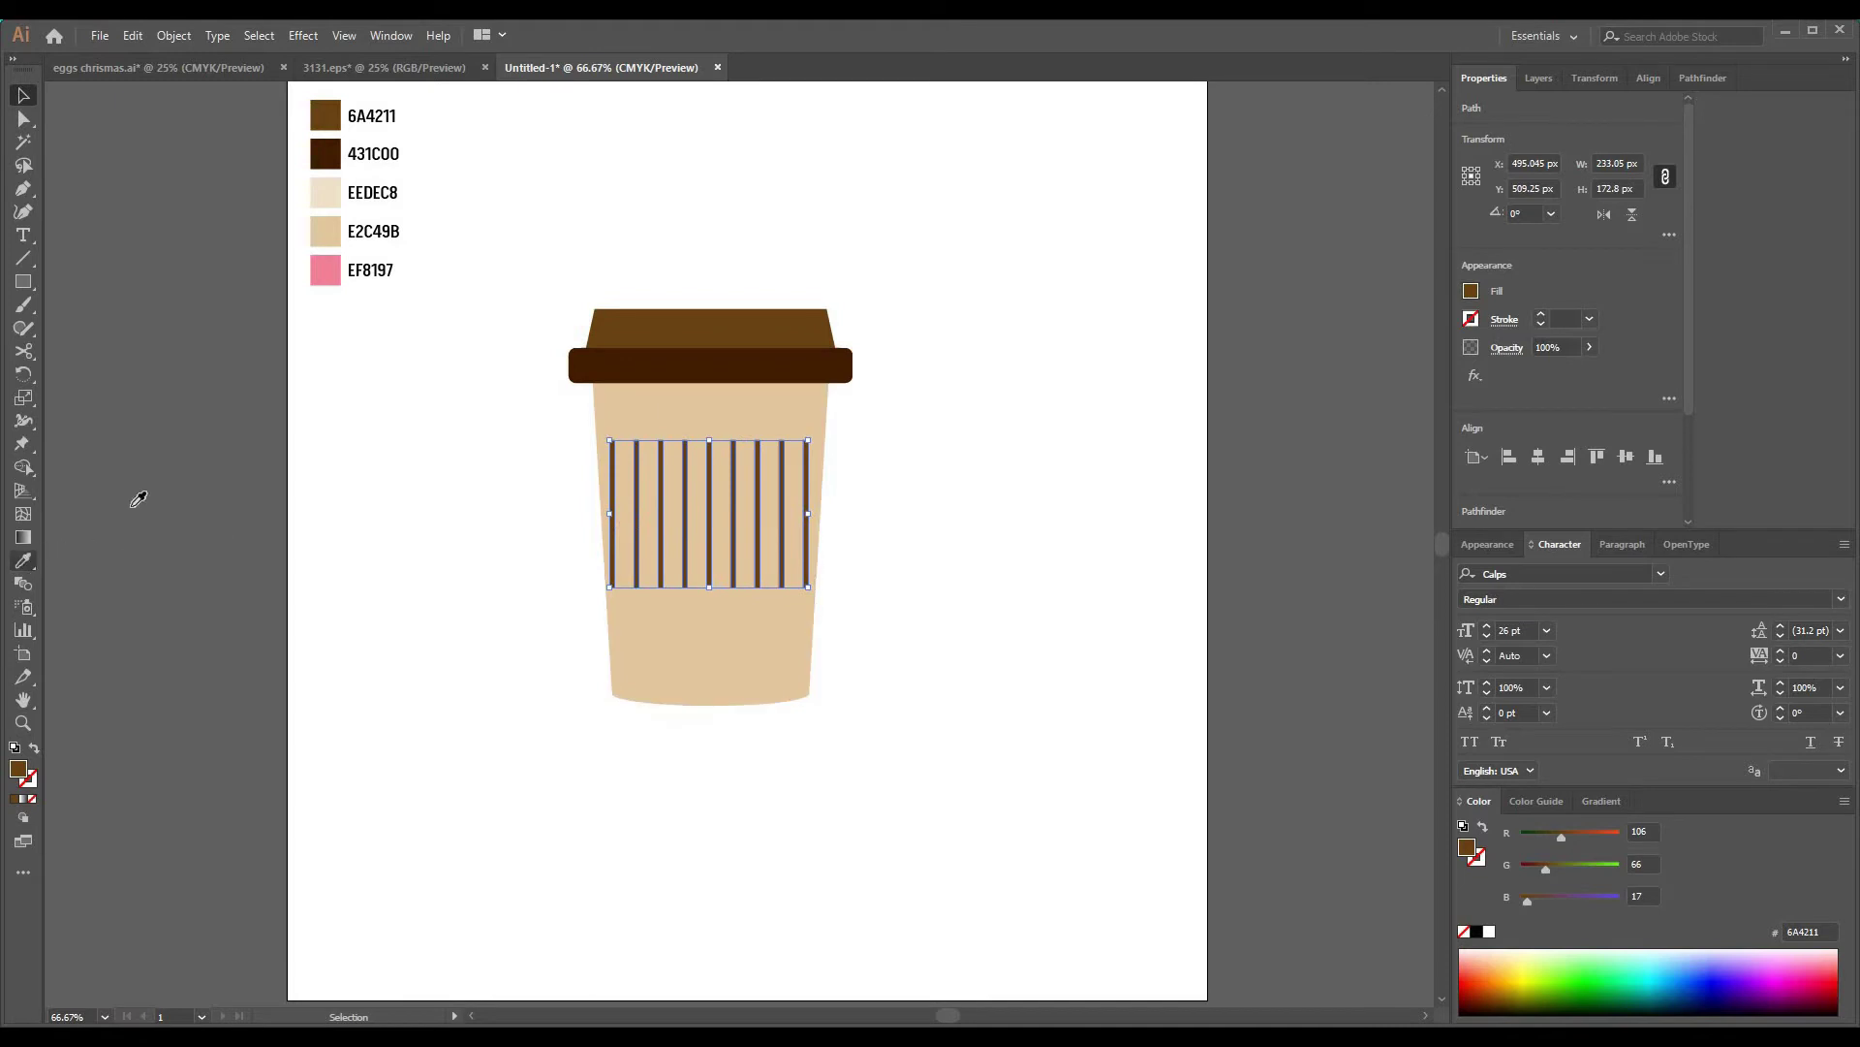
left_click(324, 153)
key("v")
left_click(860, 502)
Step: Fill the remaining sleeve pieces with brown 6A4211
left_click(781, 448)
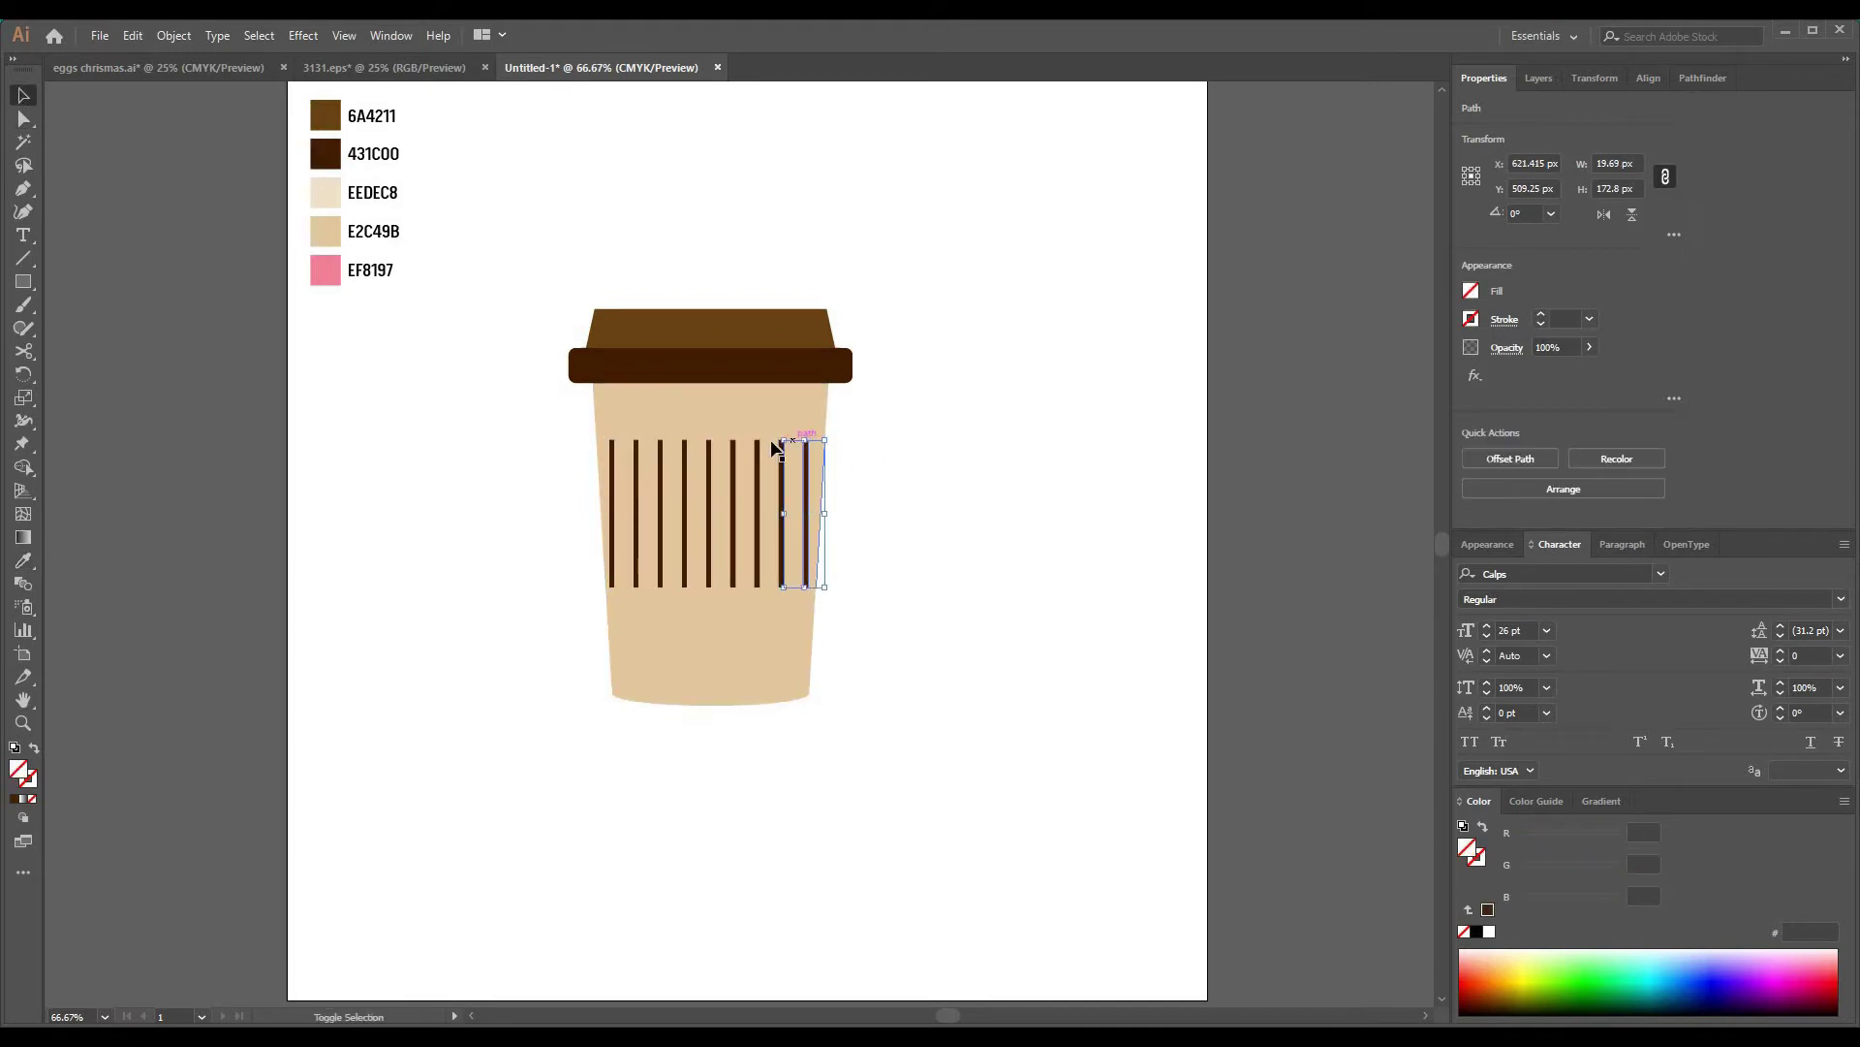
left_click(710, 448, "shift")
left_click(686, 448, "shift")
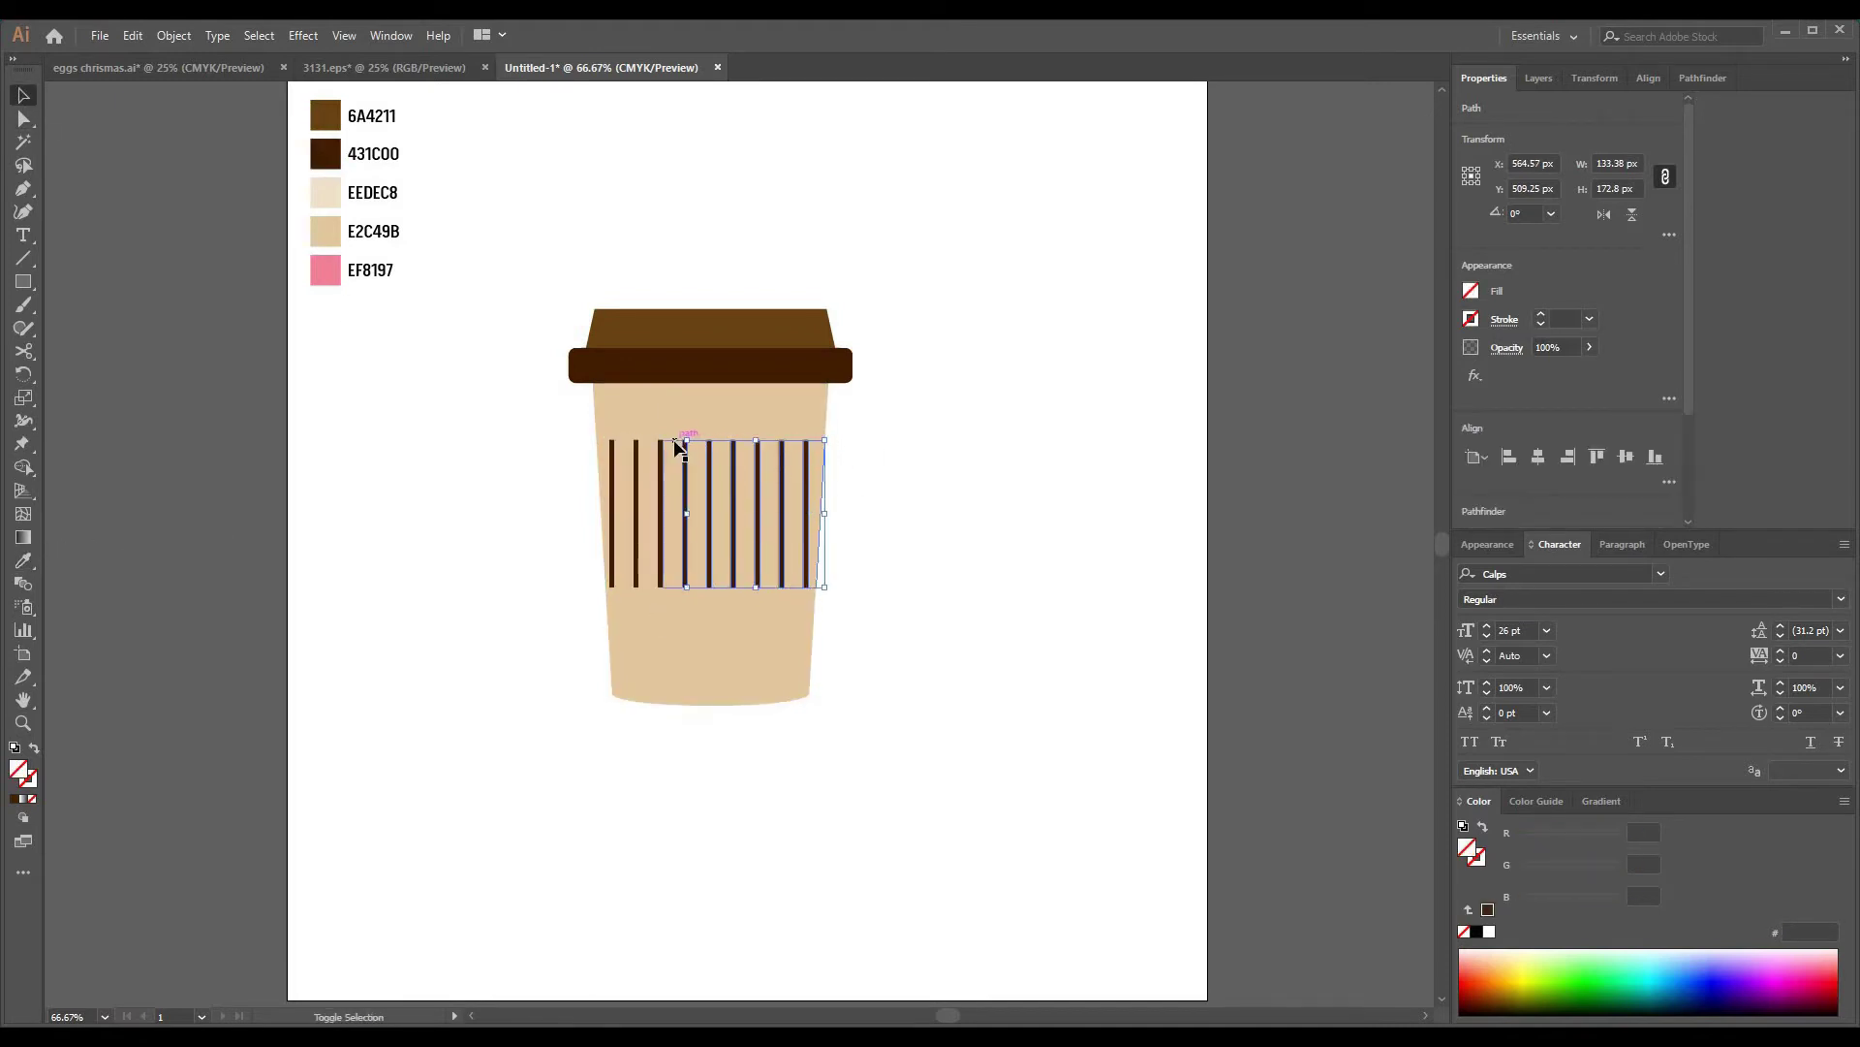
left_click(603, 446, "shift")
key("i")
left_click(326, 116)
key("v")
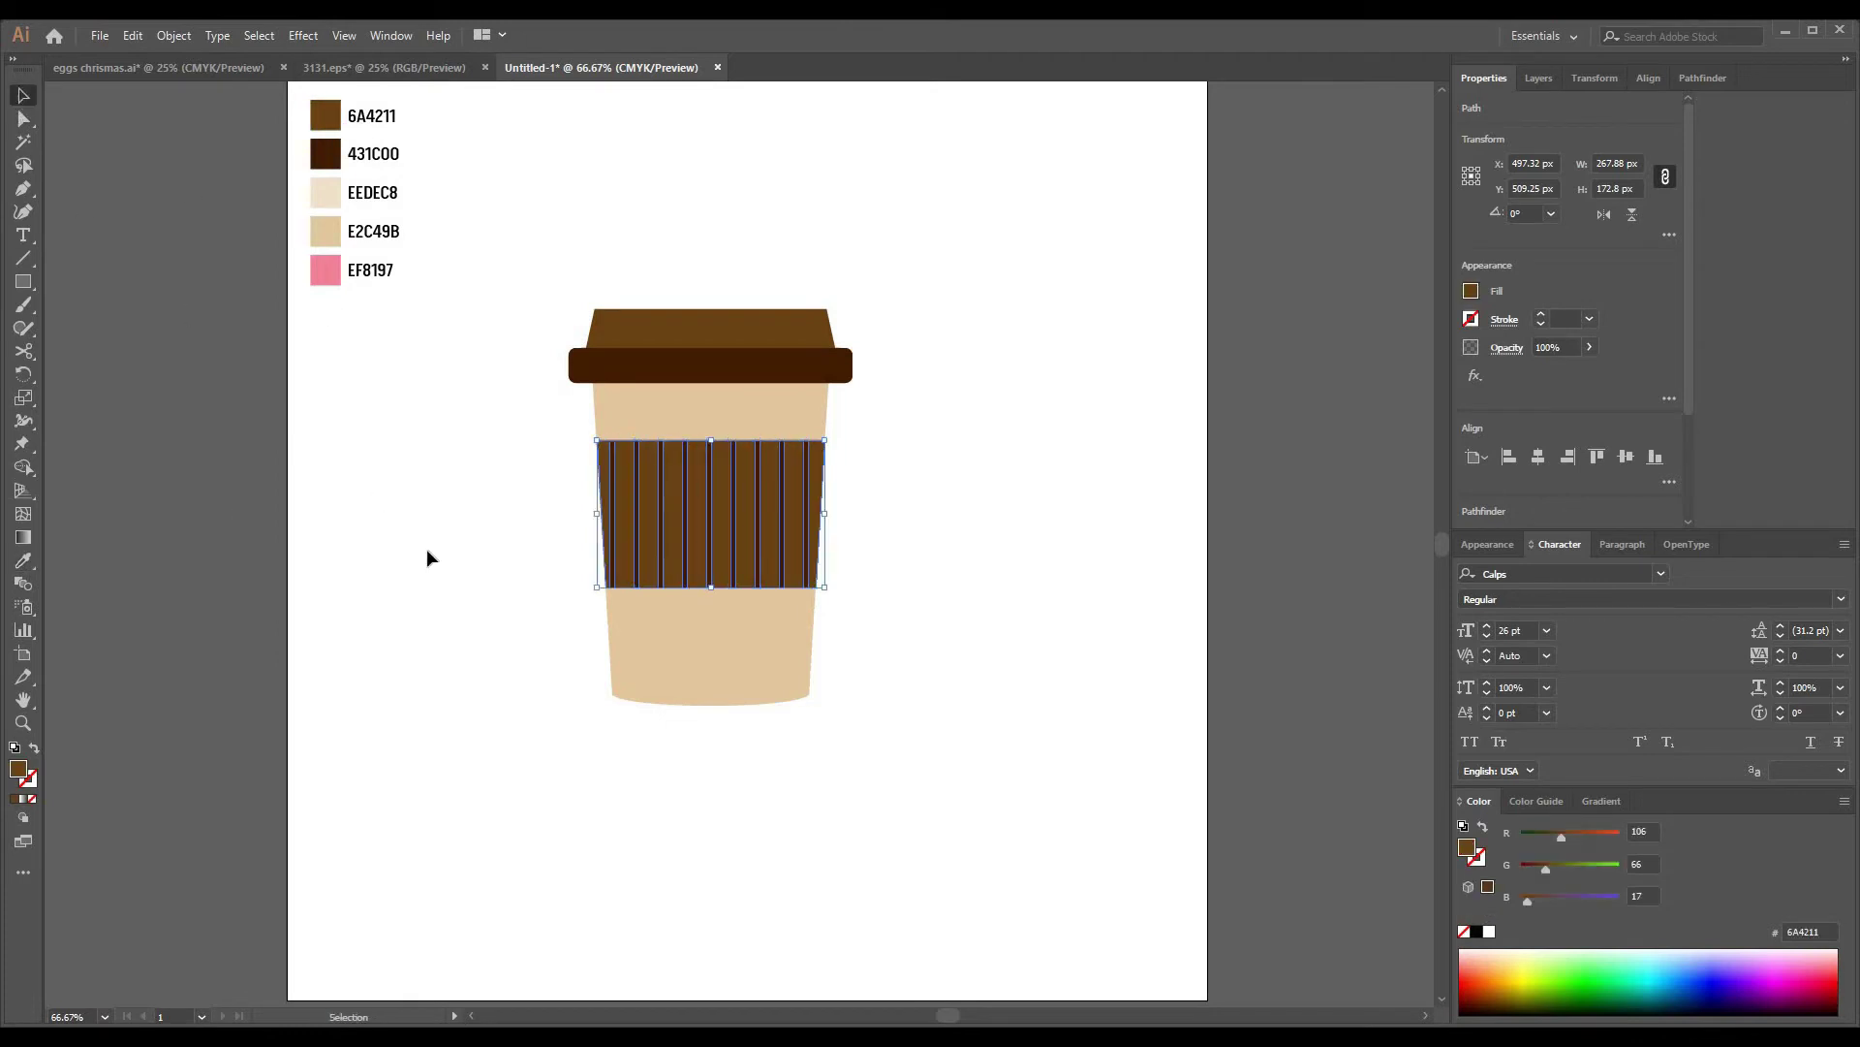
left_click(910, 596)
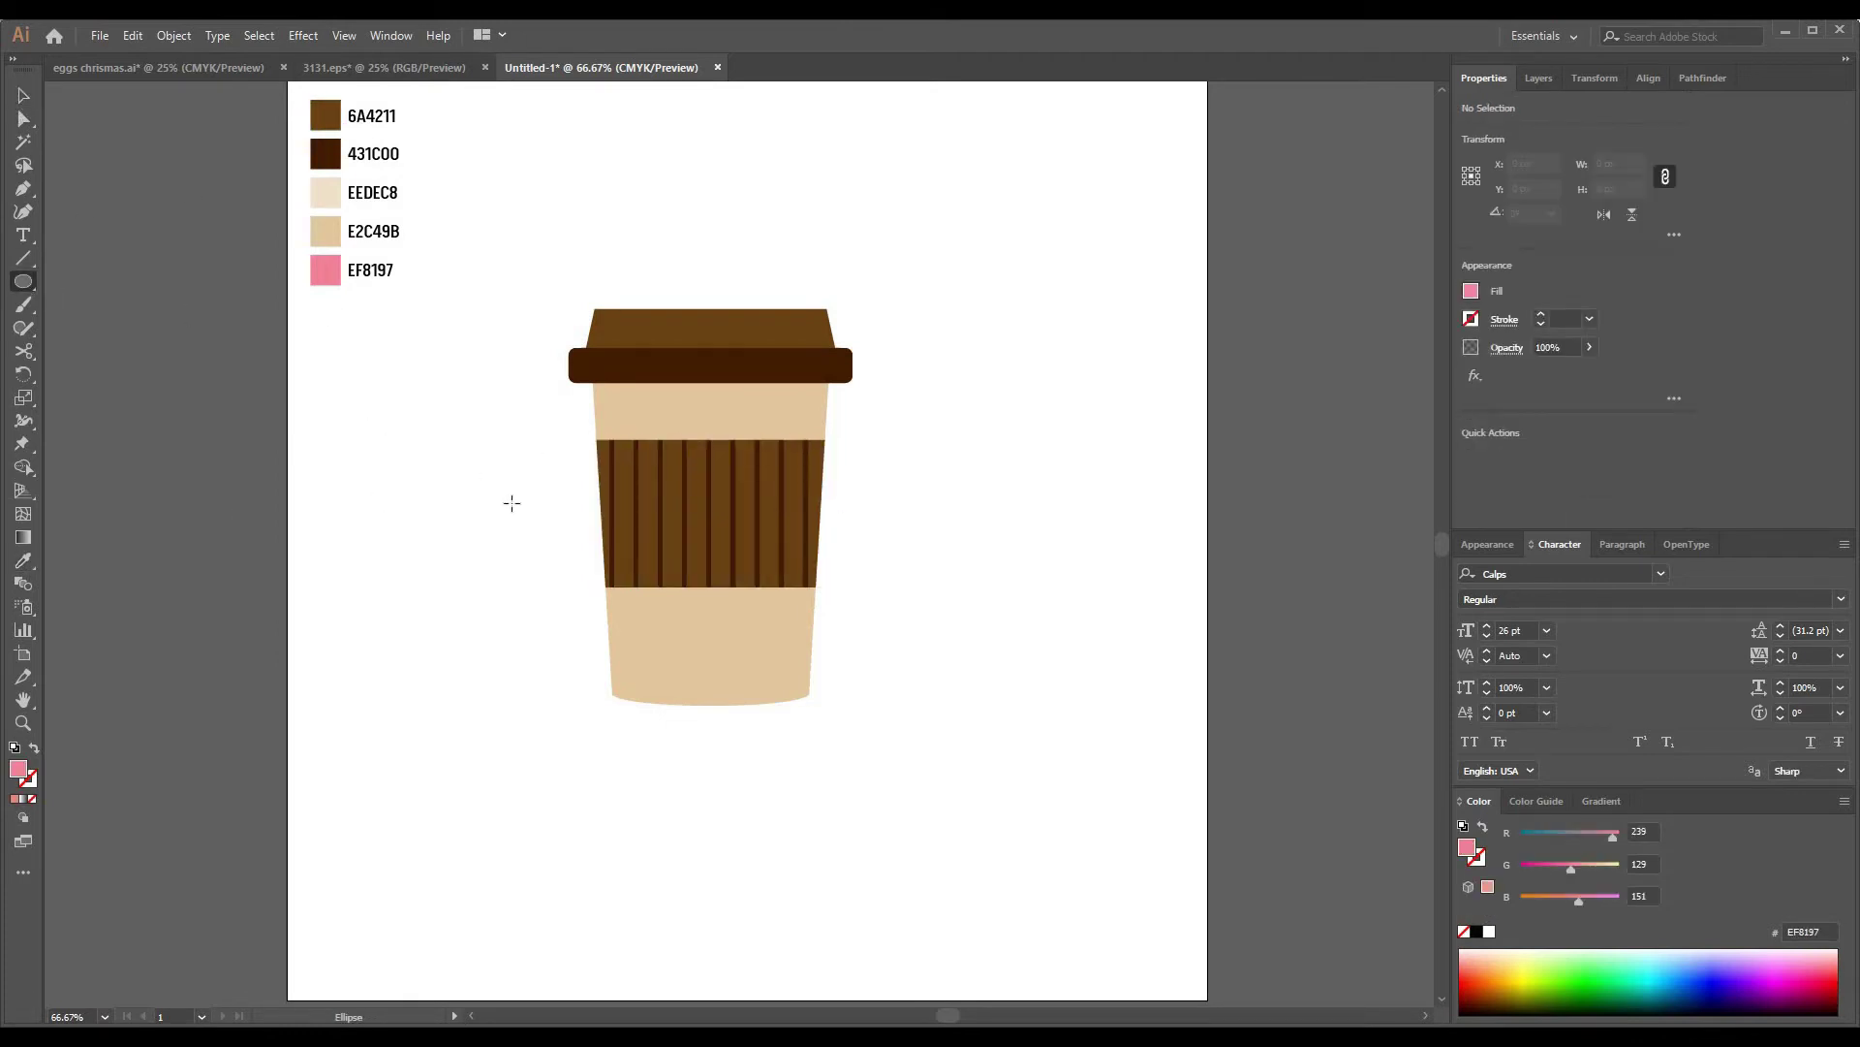
Step: Draw a pale EEDEC8 ellipse over the cup's left side, send it behind, and trim the outside part
left_click(327, 199, "ctrl")
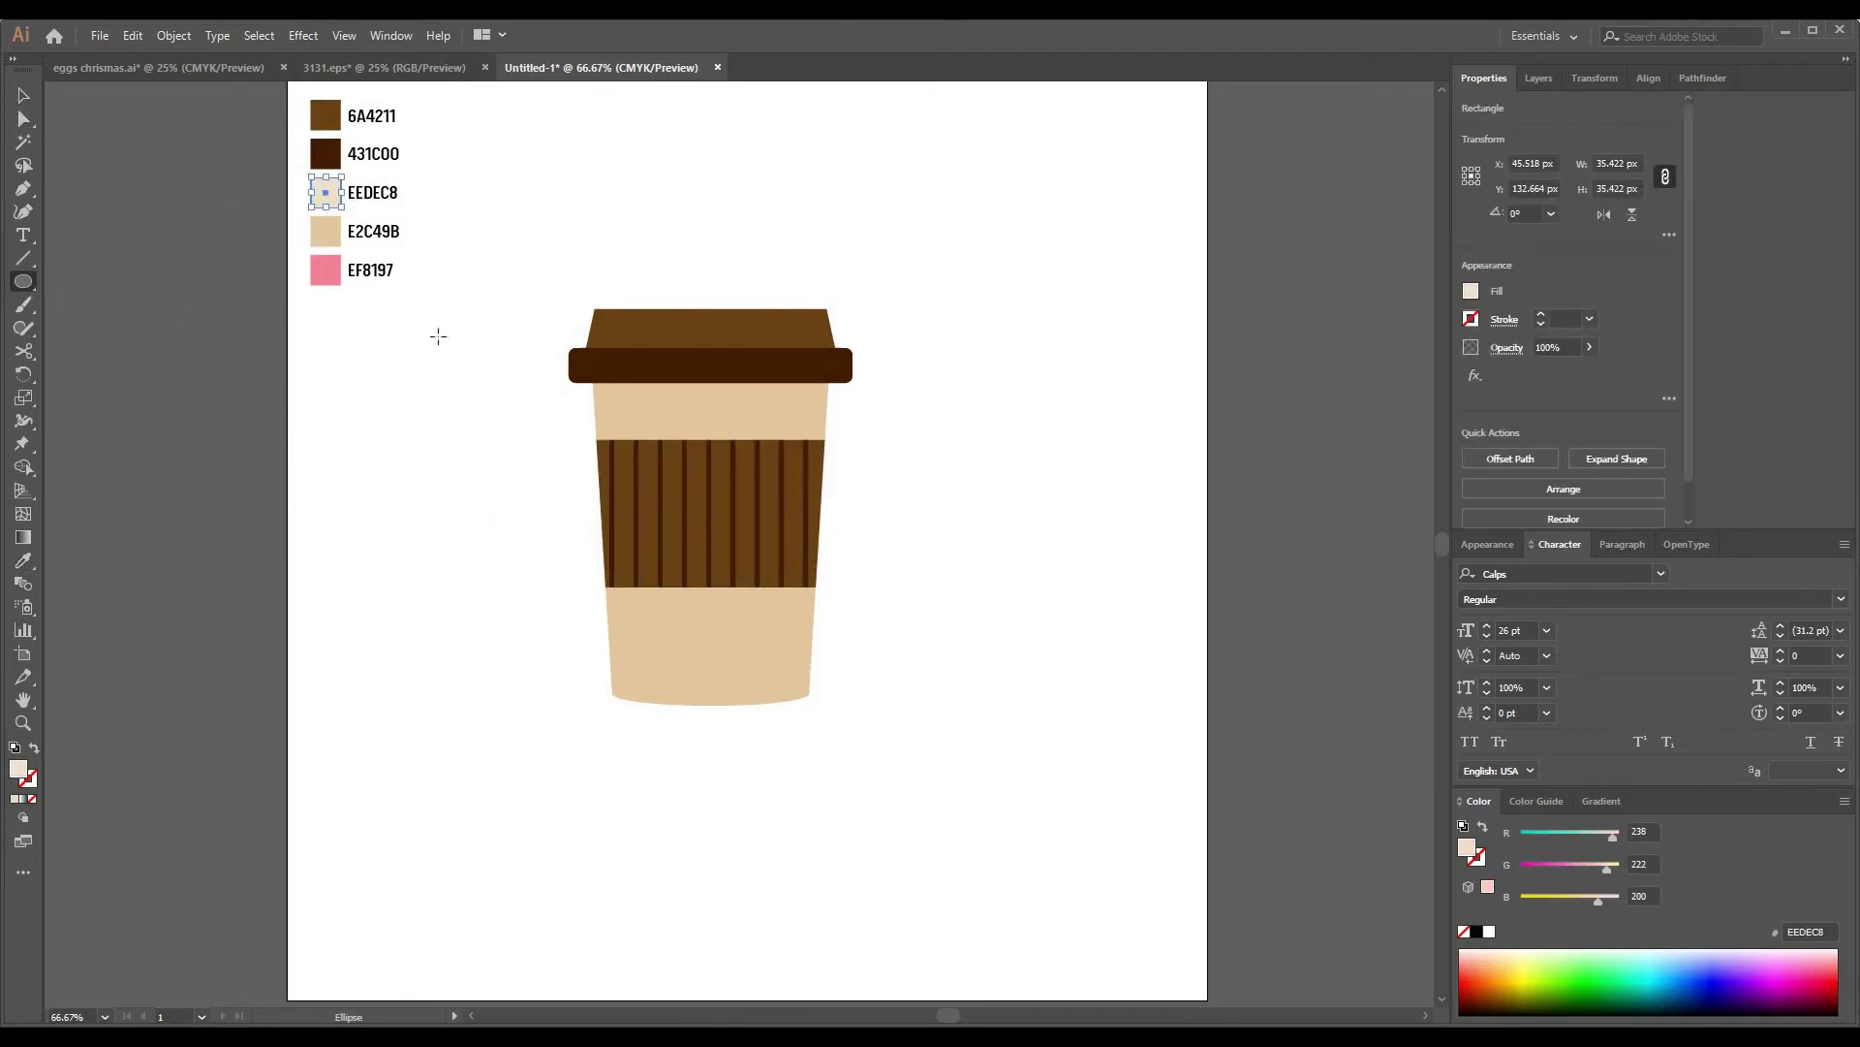
left_click_drag(447, 246, 802, 665)
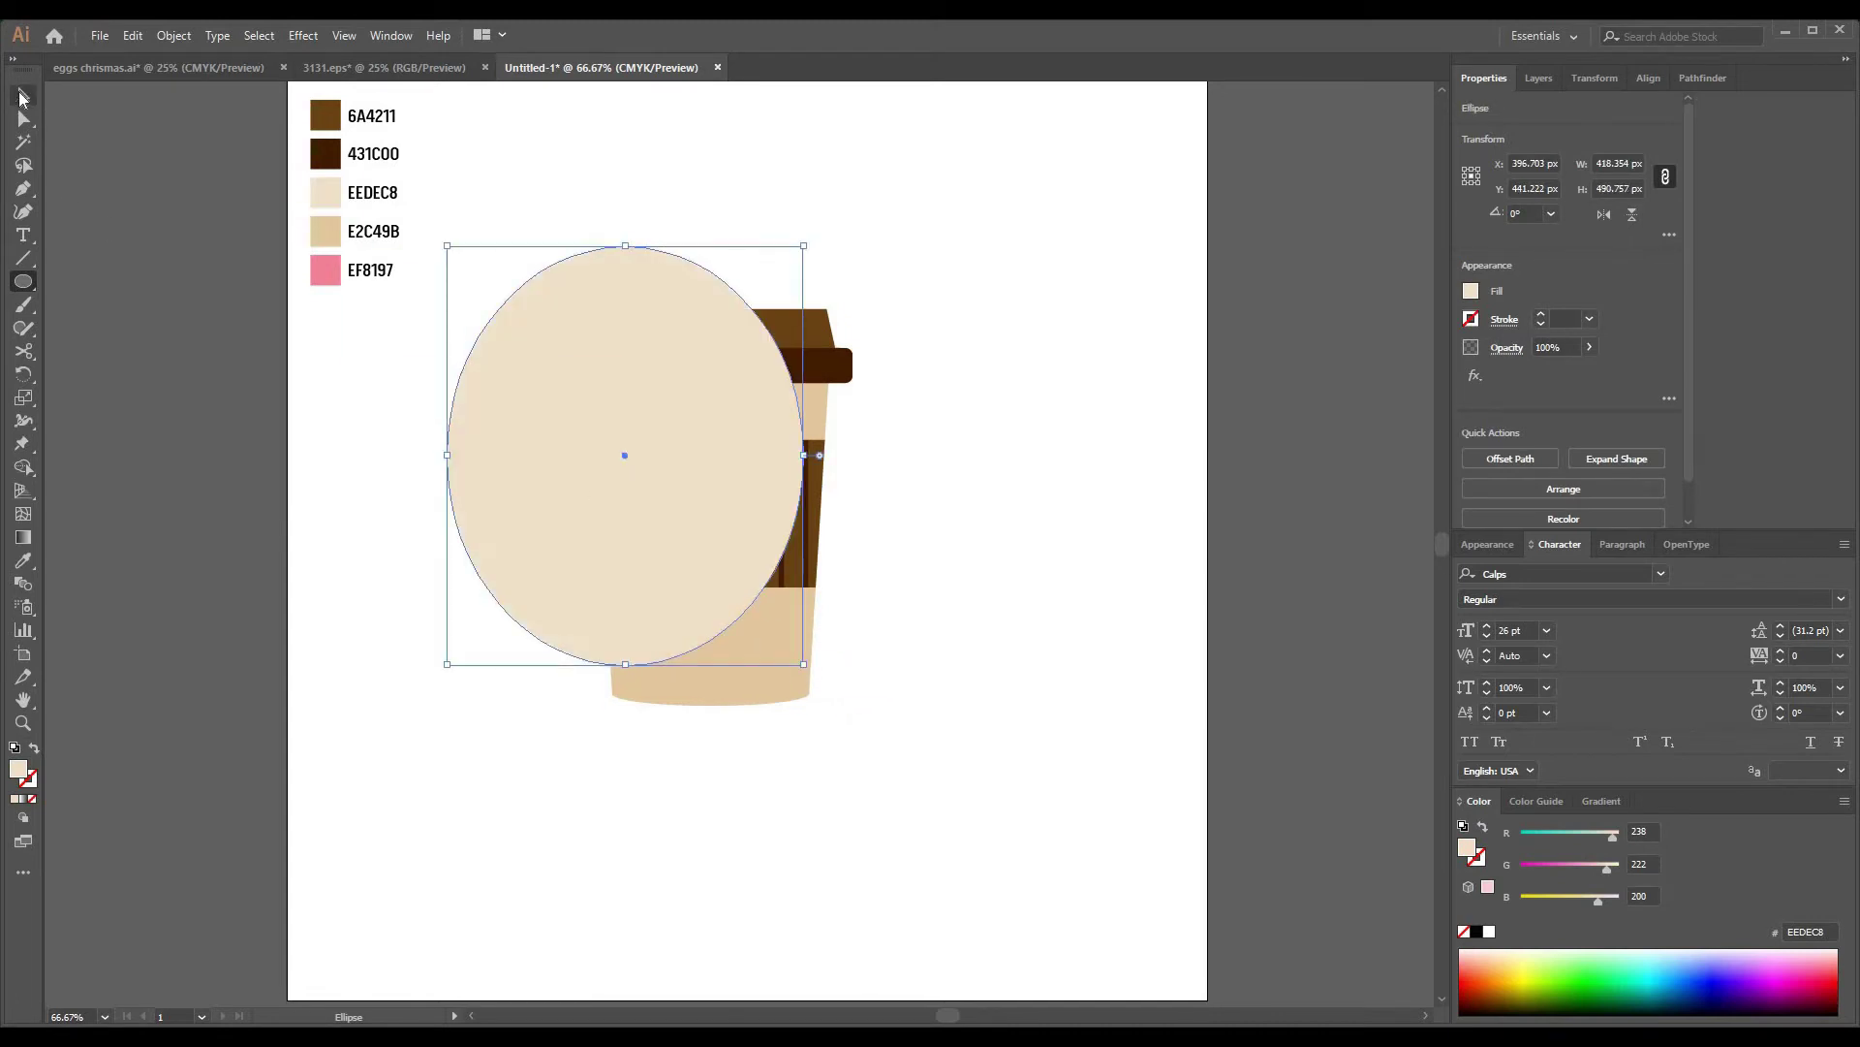
key("v")
left_click(718, 690, "shift")
right_click(699, 655)
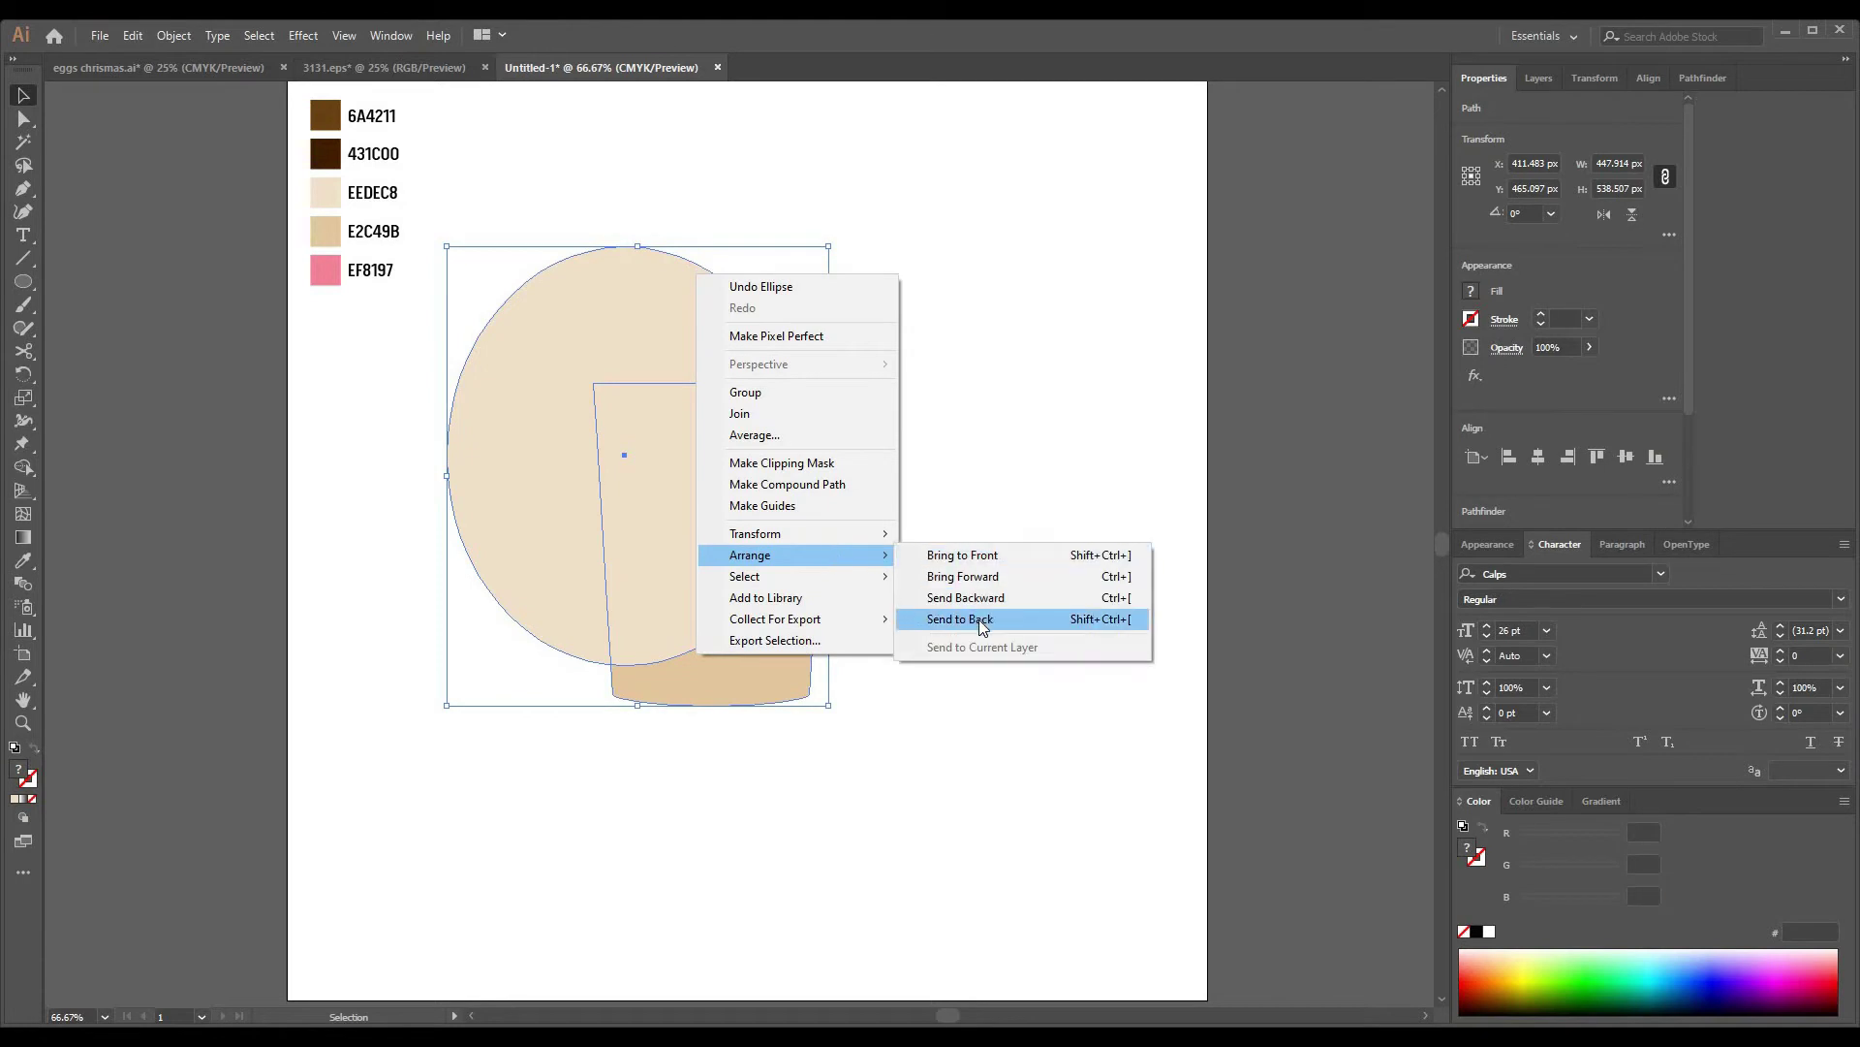
left_click(979, 618)
left_click(25, 466)
left_click(475, 480, "alt")
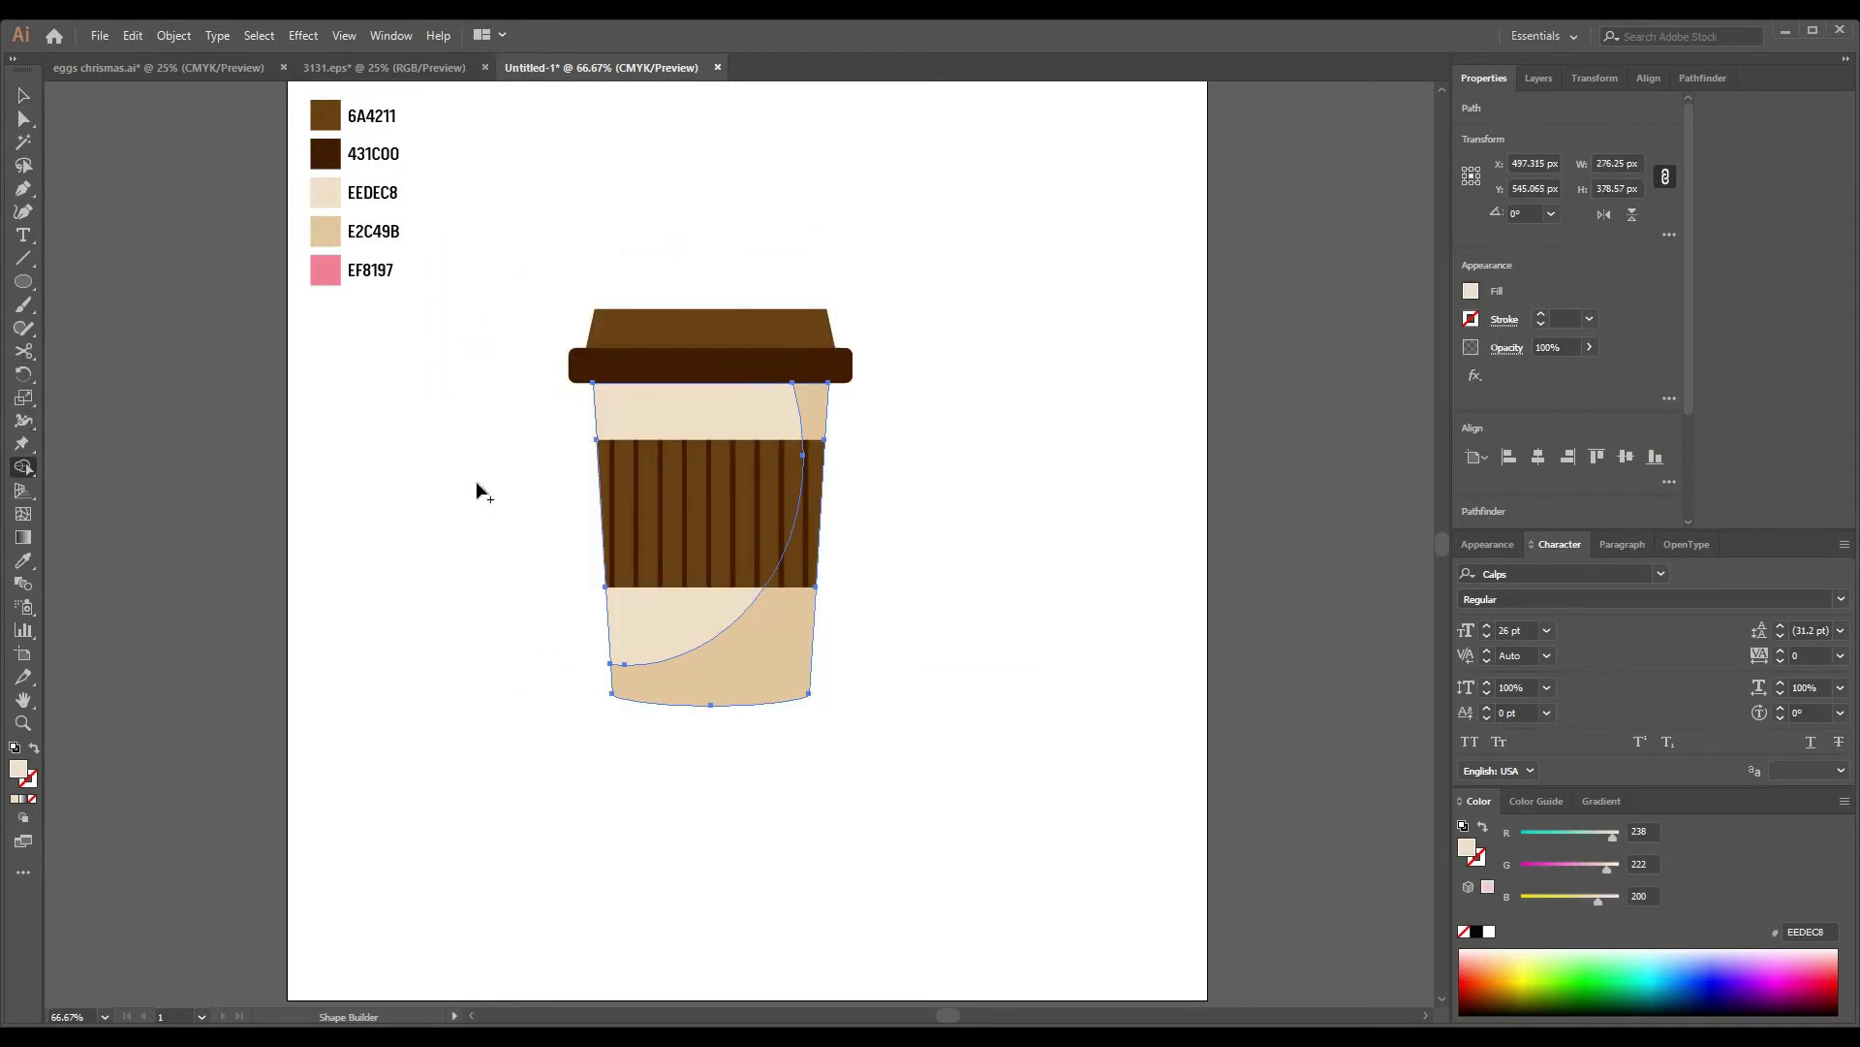
left_click(23, 95)
left_click(381, 553)
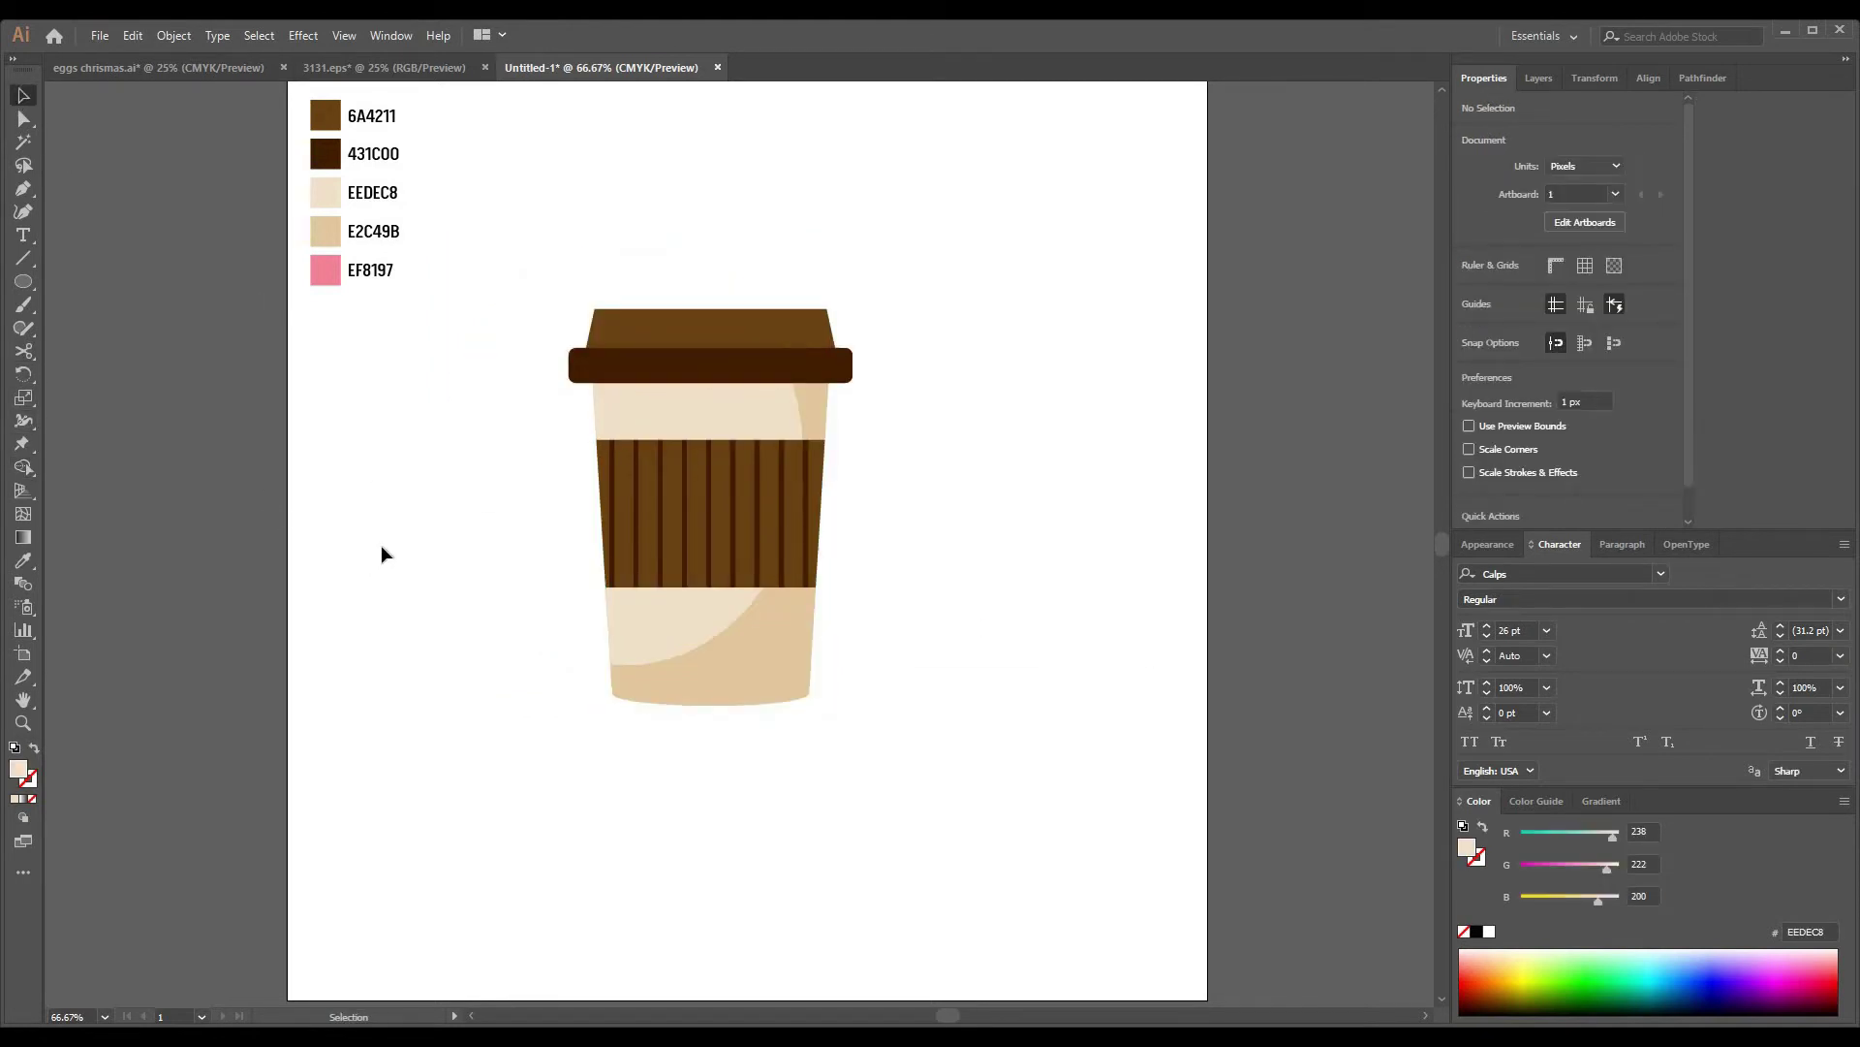
Step: Draw a small square beside the cup and fill it pink EF8197
left_click_drag(24, 281, 93, 279)
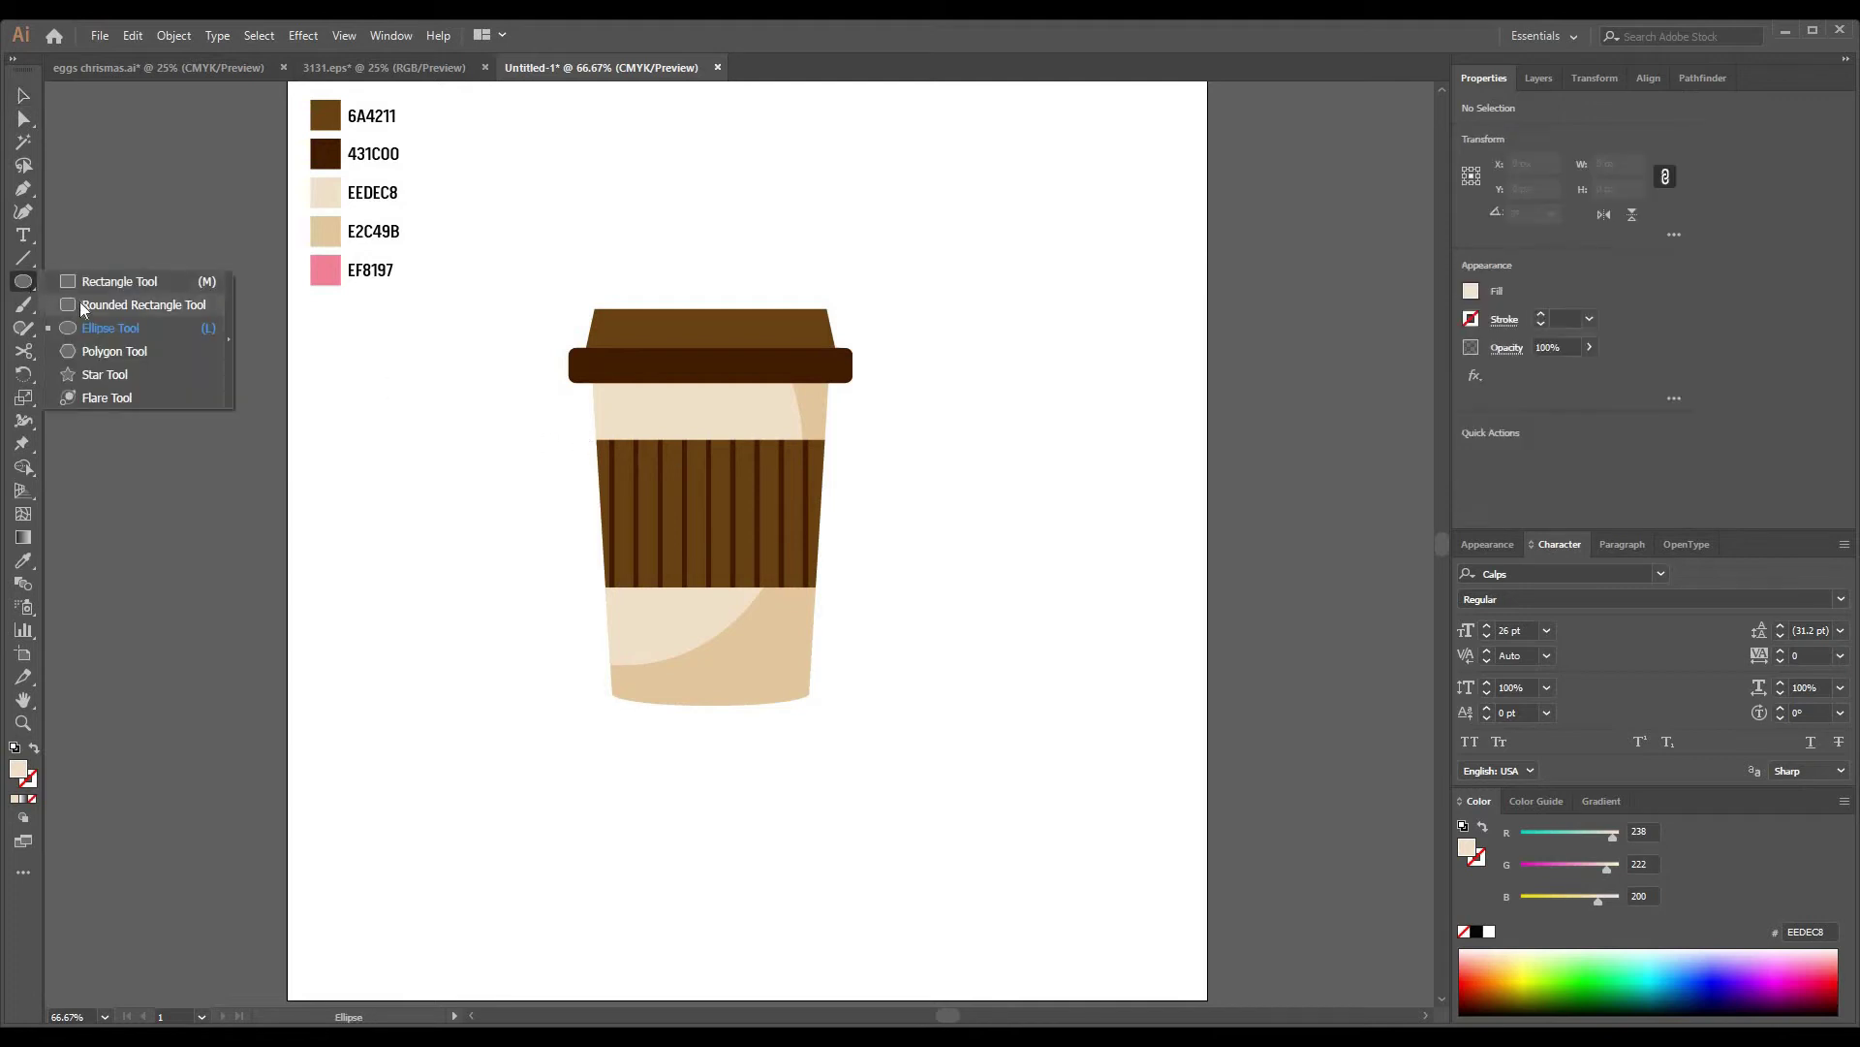
left_click_drag(967, 475, 1023, 530)
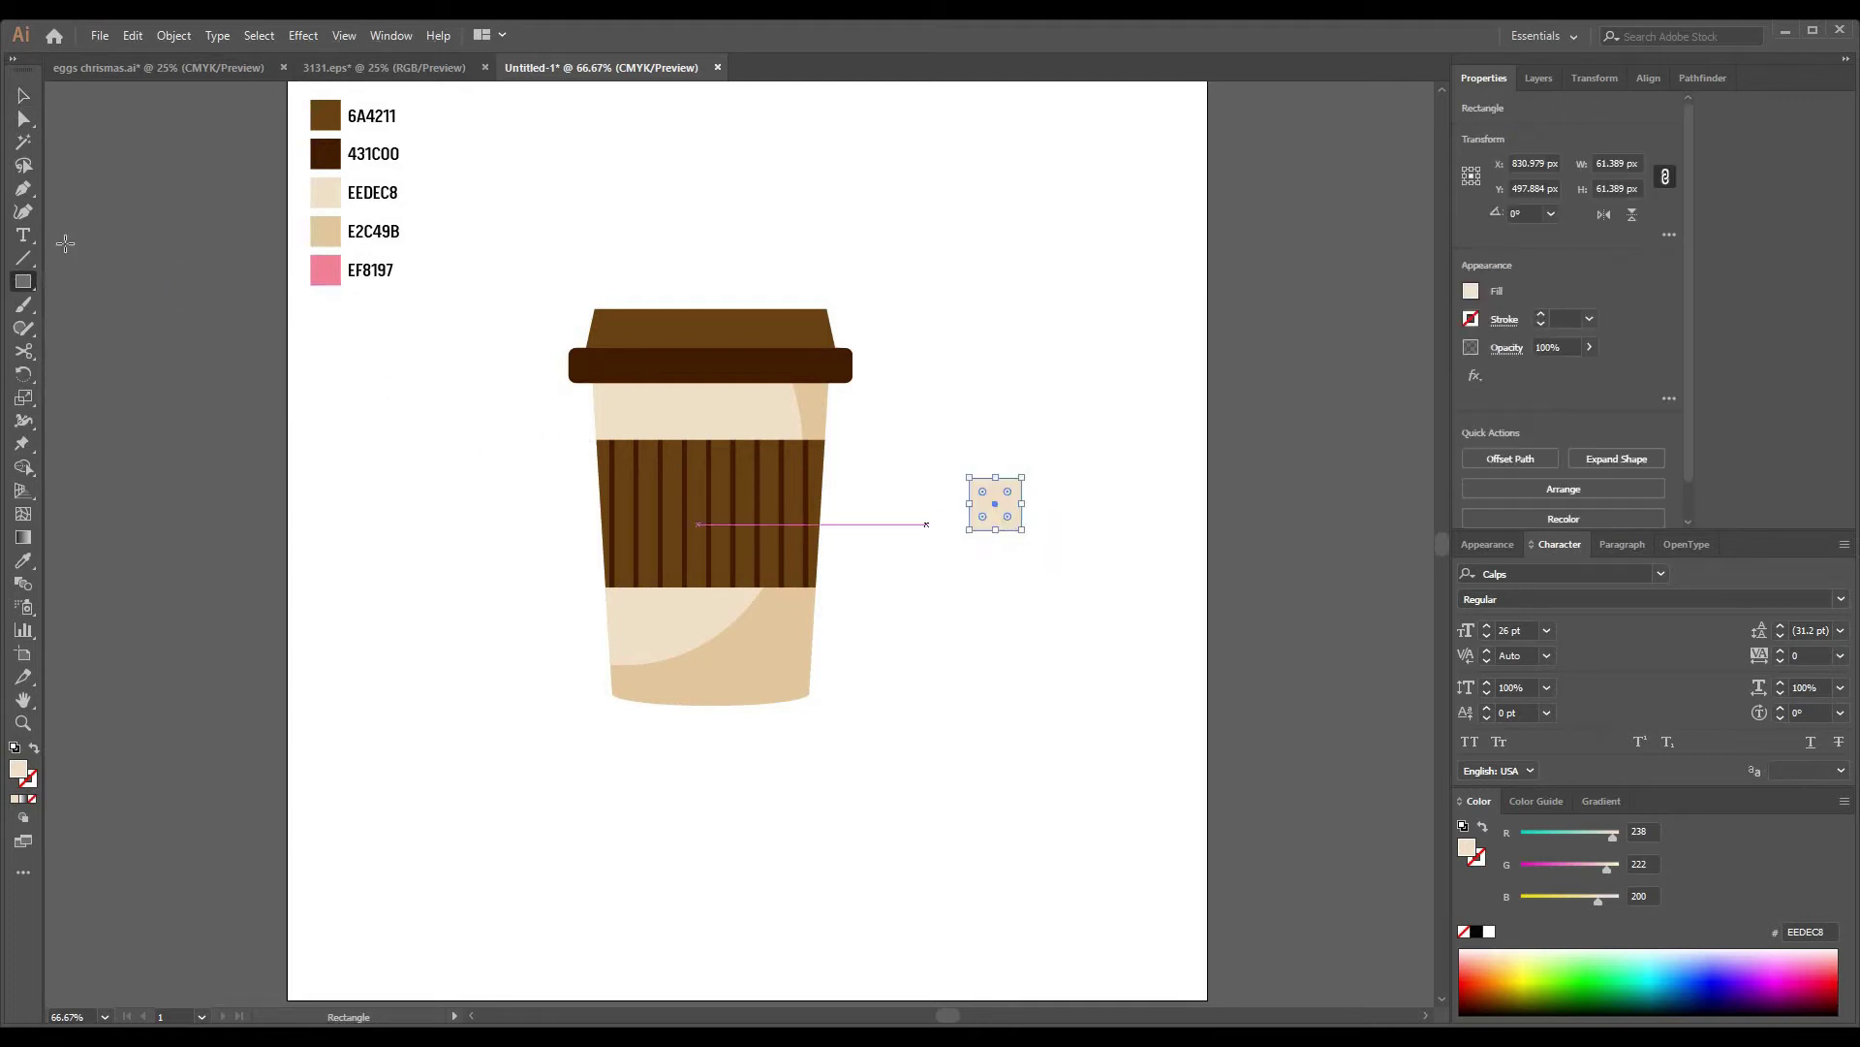
key("v")
left_click(327, 276)
Step: Add circles on the square's edges, rotate them 45° into a heart, and merge with Shape Builder
left_click(23, 281)
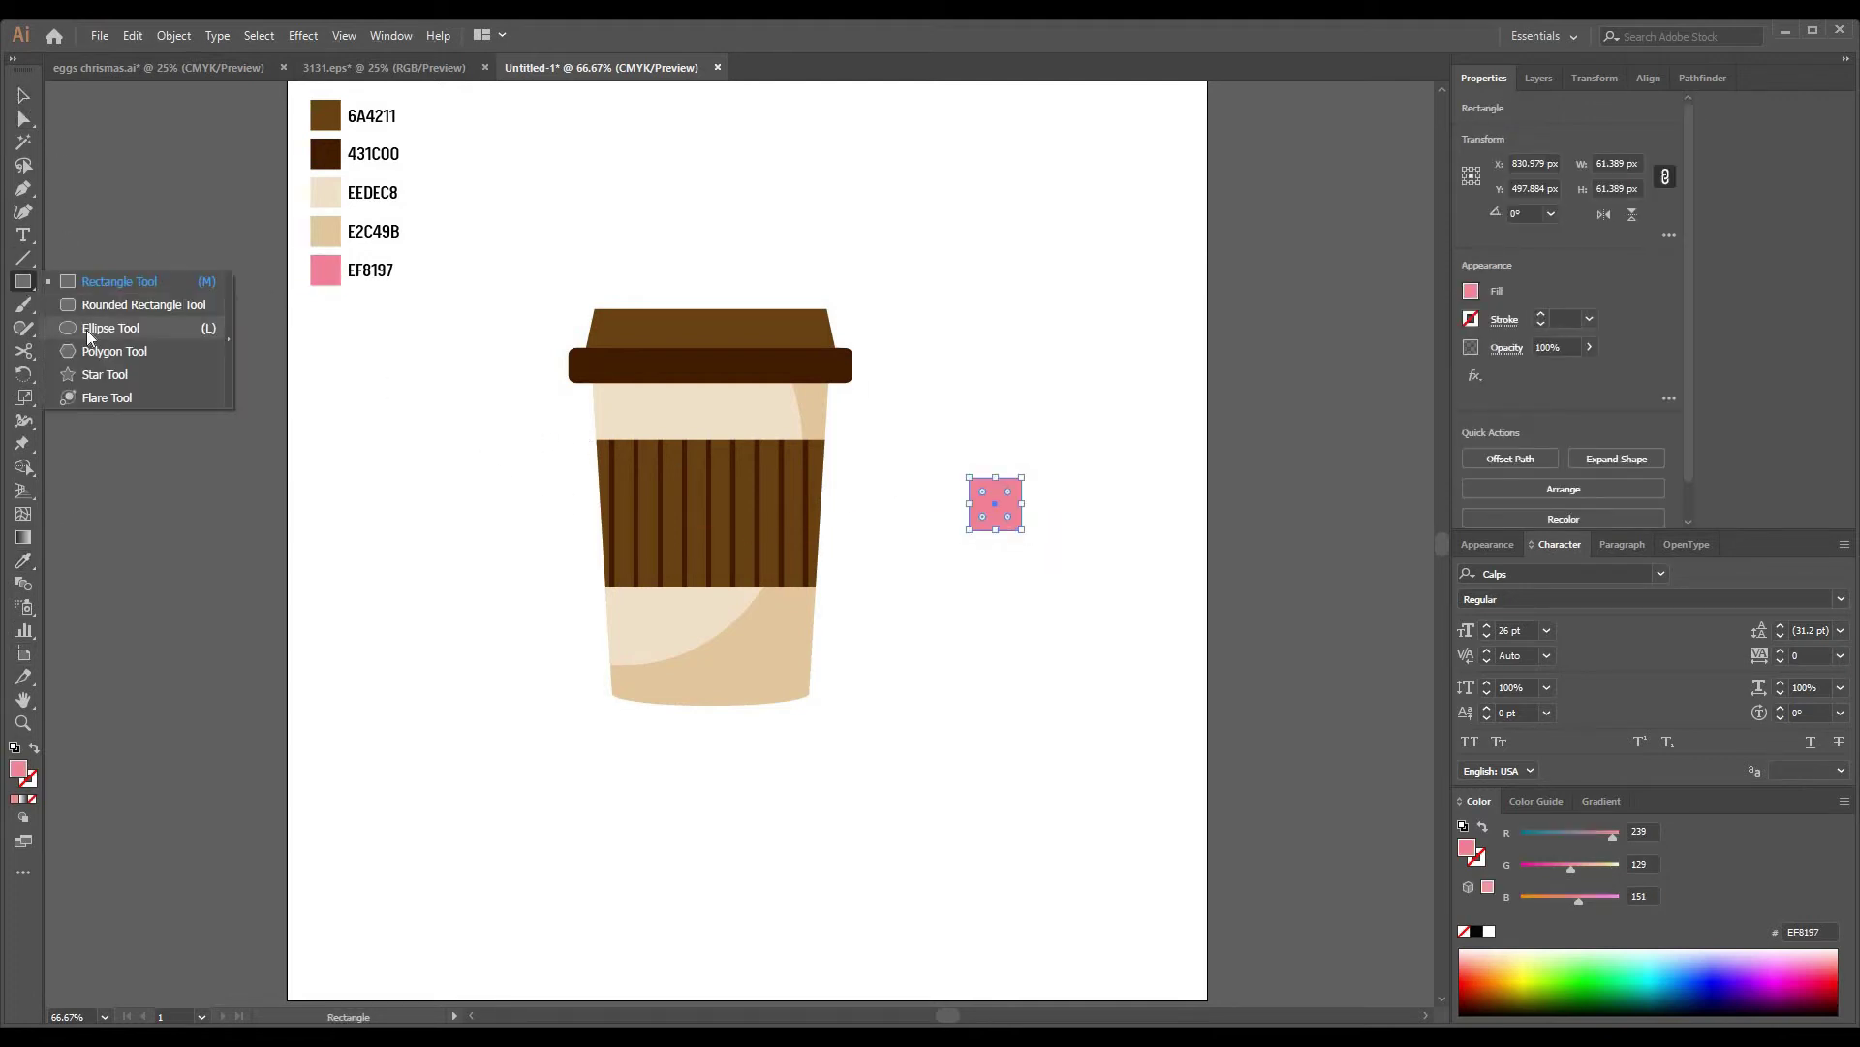
left_click(111, 327)
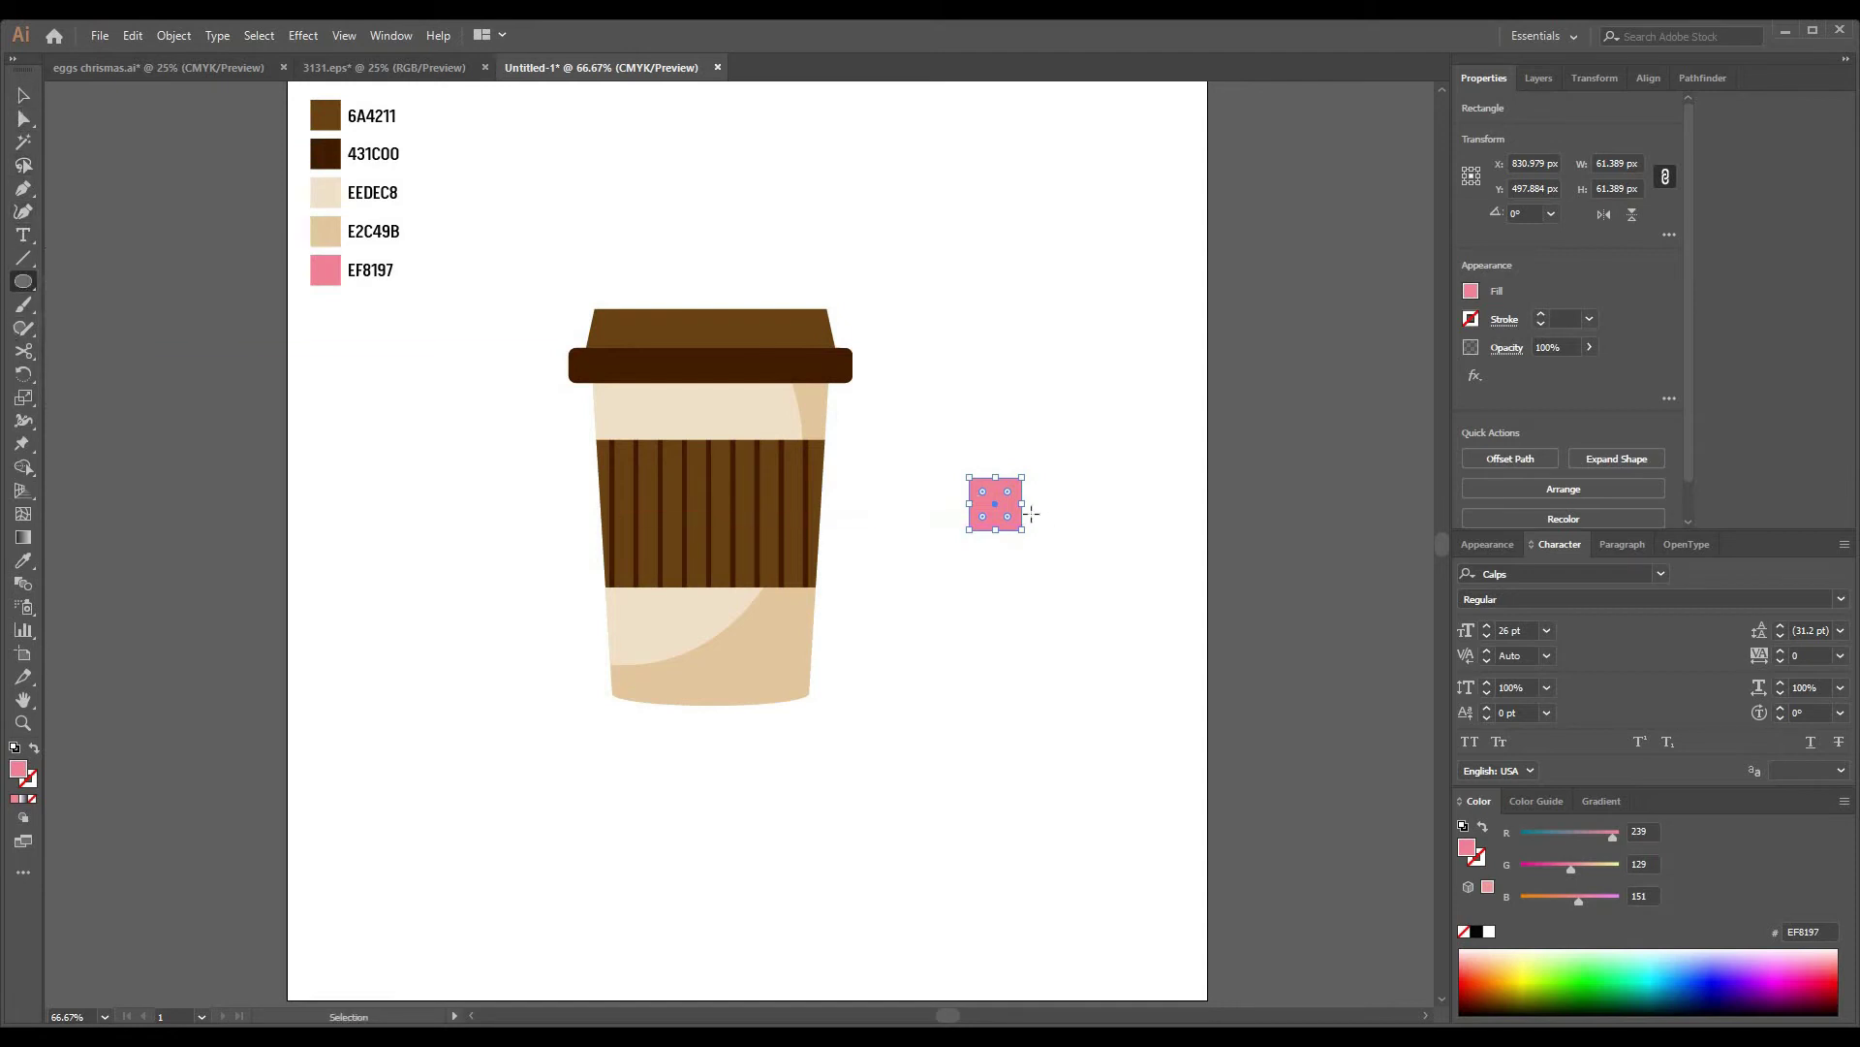
key("v")
mouse_move(998, 478)
left_mouse_down()
mouse_move(1047, 528)
mouse_move(983, 463)
left_mouse_up()
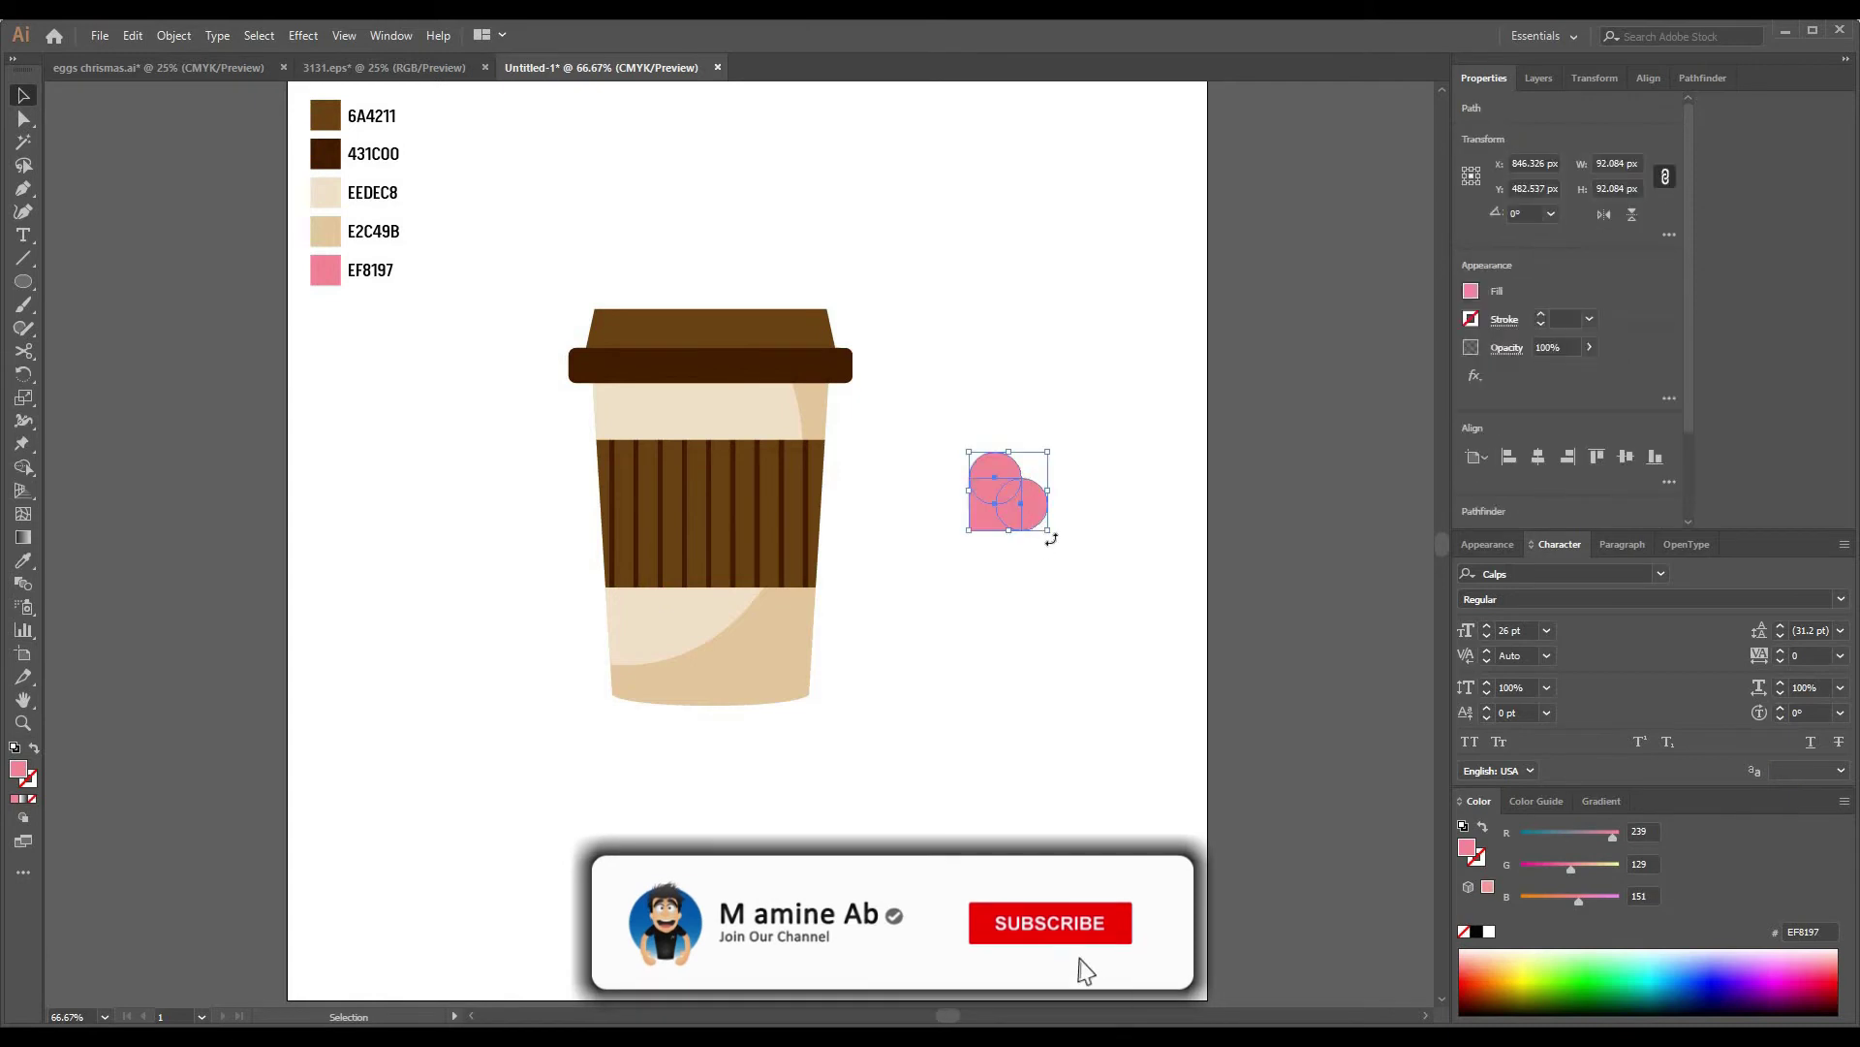
mouse_move(1052, 538)
left_mouse_down()
mouse_move(1071, 492)
mouse_move(1028, 513)
mouse_move(712, 513)
left_mouse_up()
key("shift+m")
key("v")
left_click(1009, 602)
Step: Drop the heart onto the sleeve, then group and ungroup the cup pieces
left_click(665, 644)
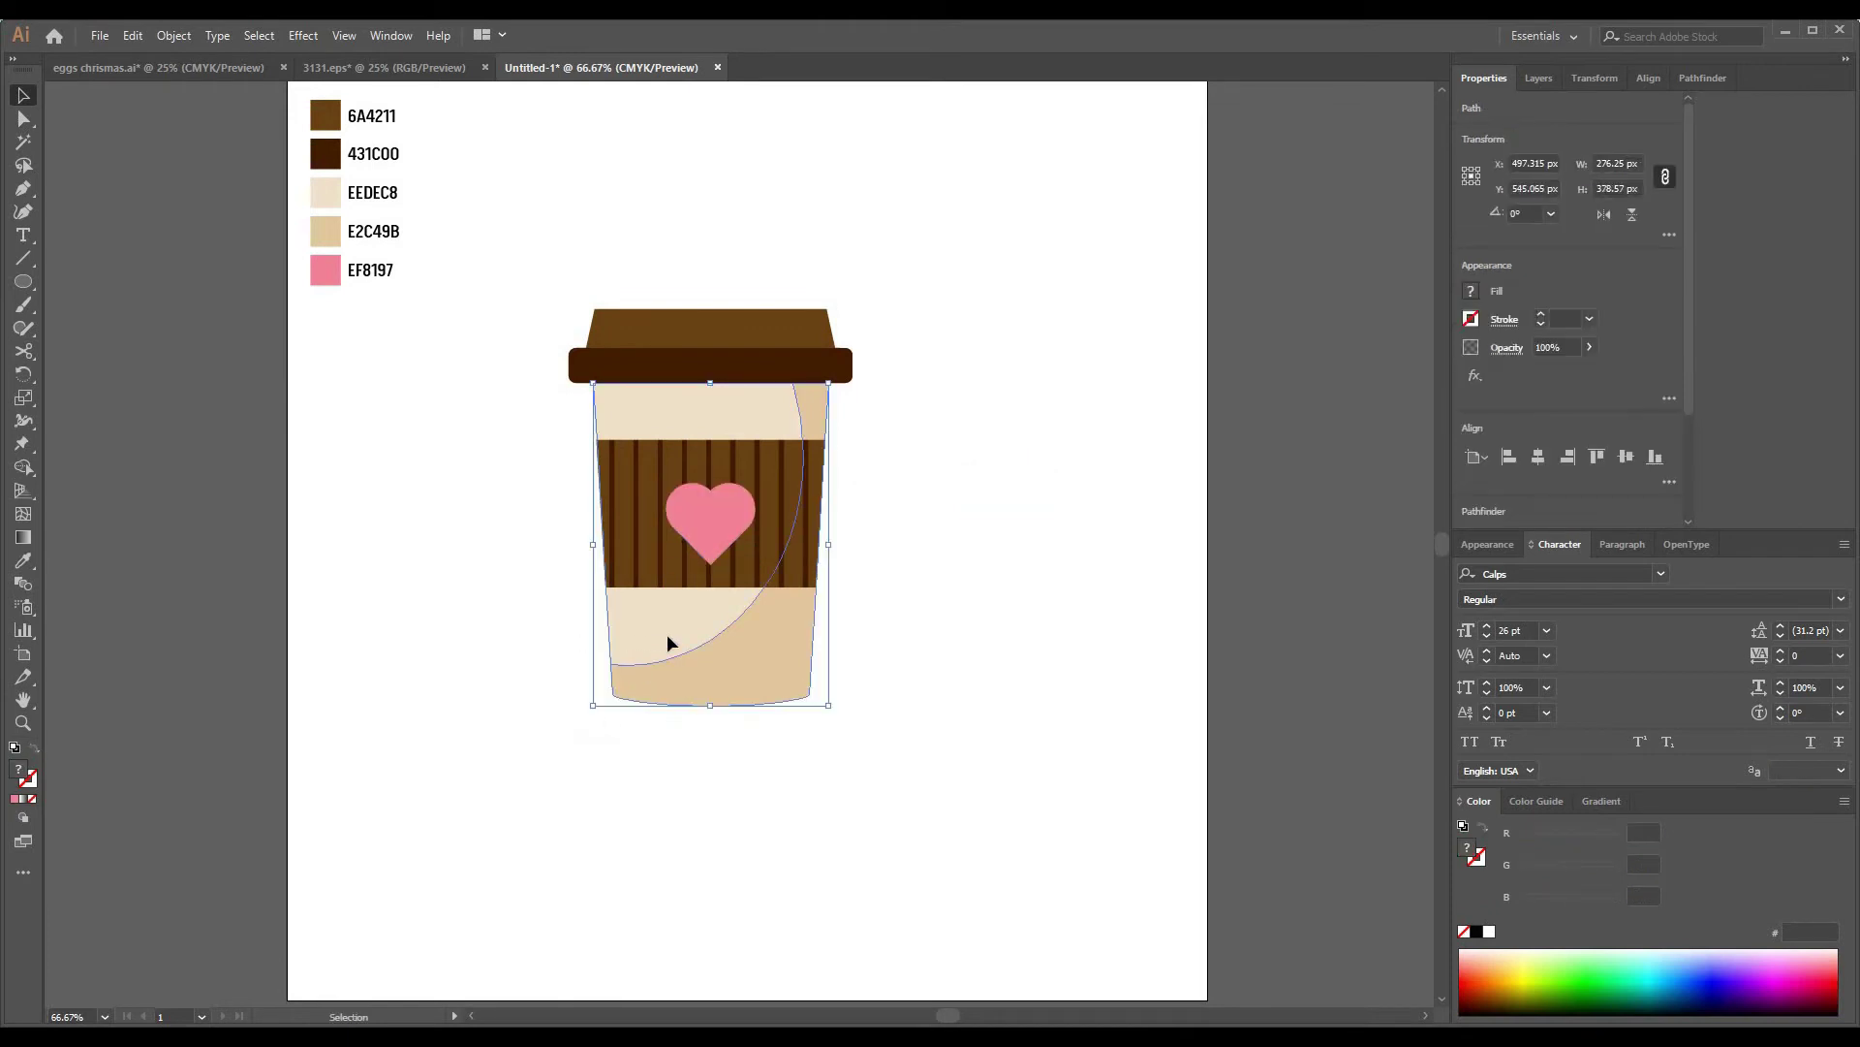
right_click(667, 636)
left_click(718, 386)
left_click(545, 448)
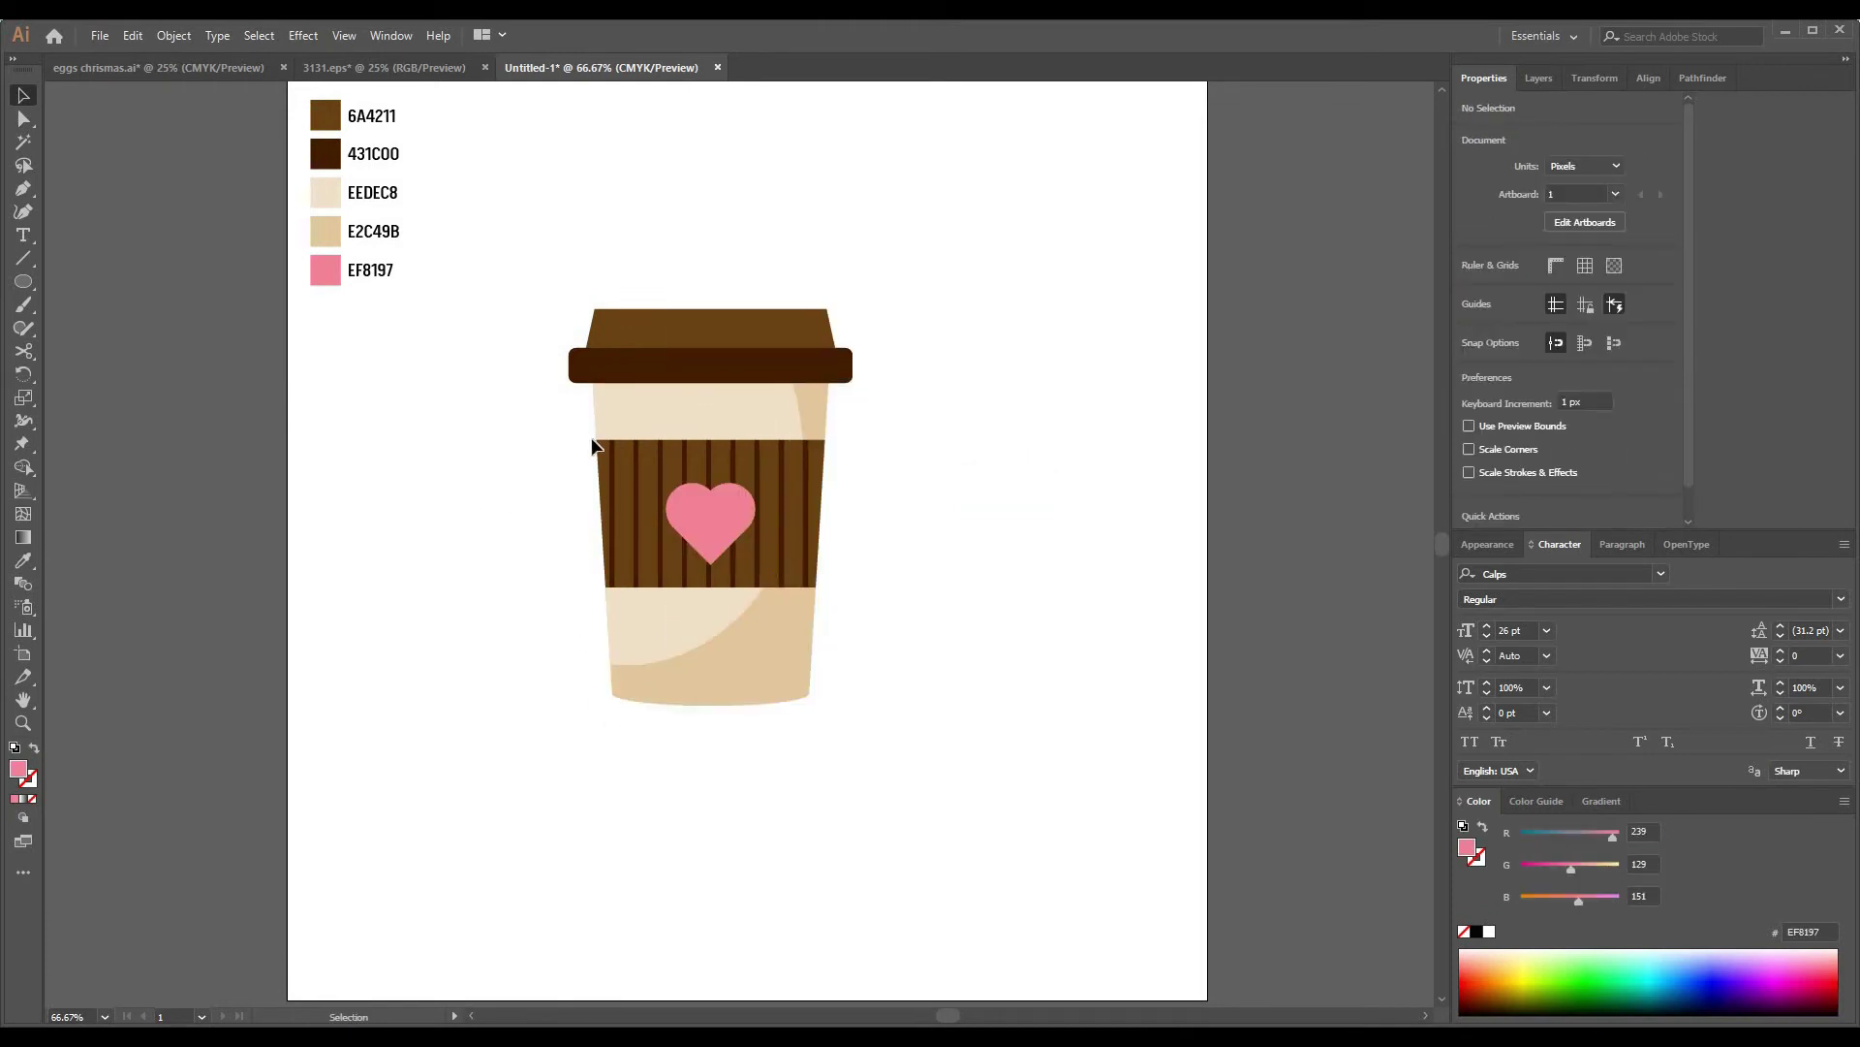
right_click(772, 475)
left_click(781, 482)
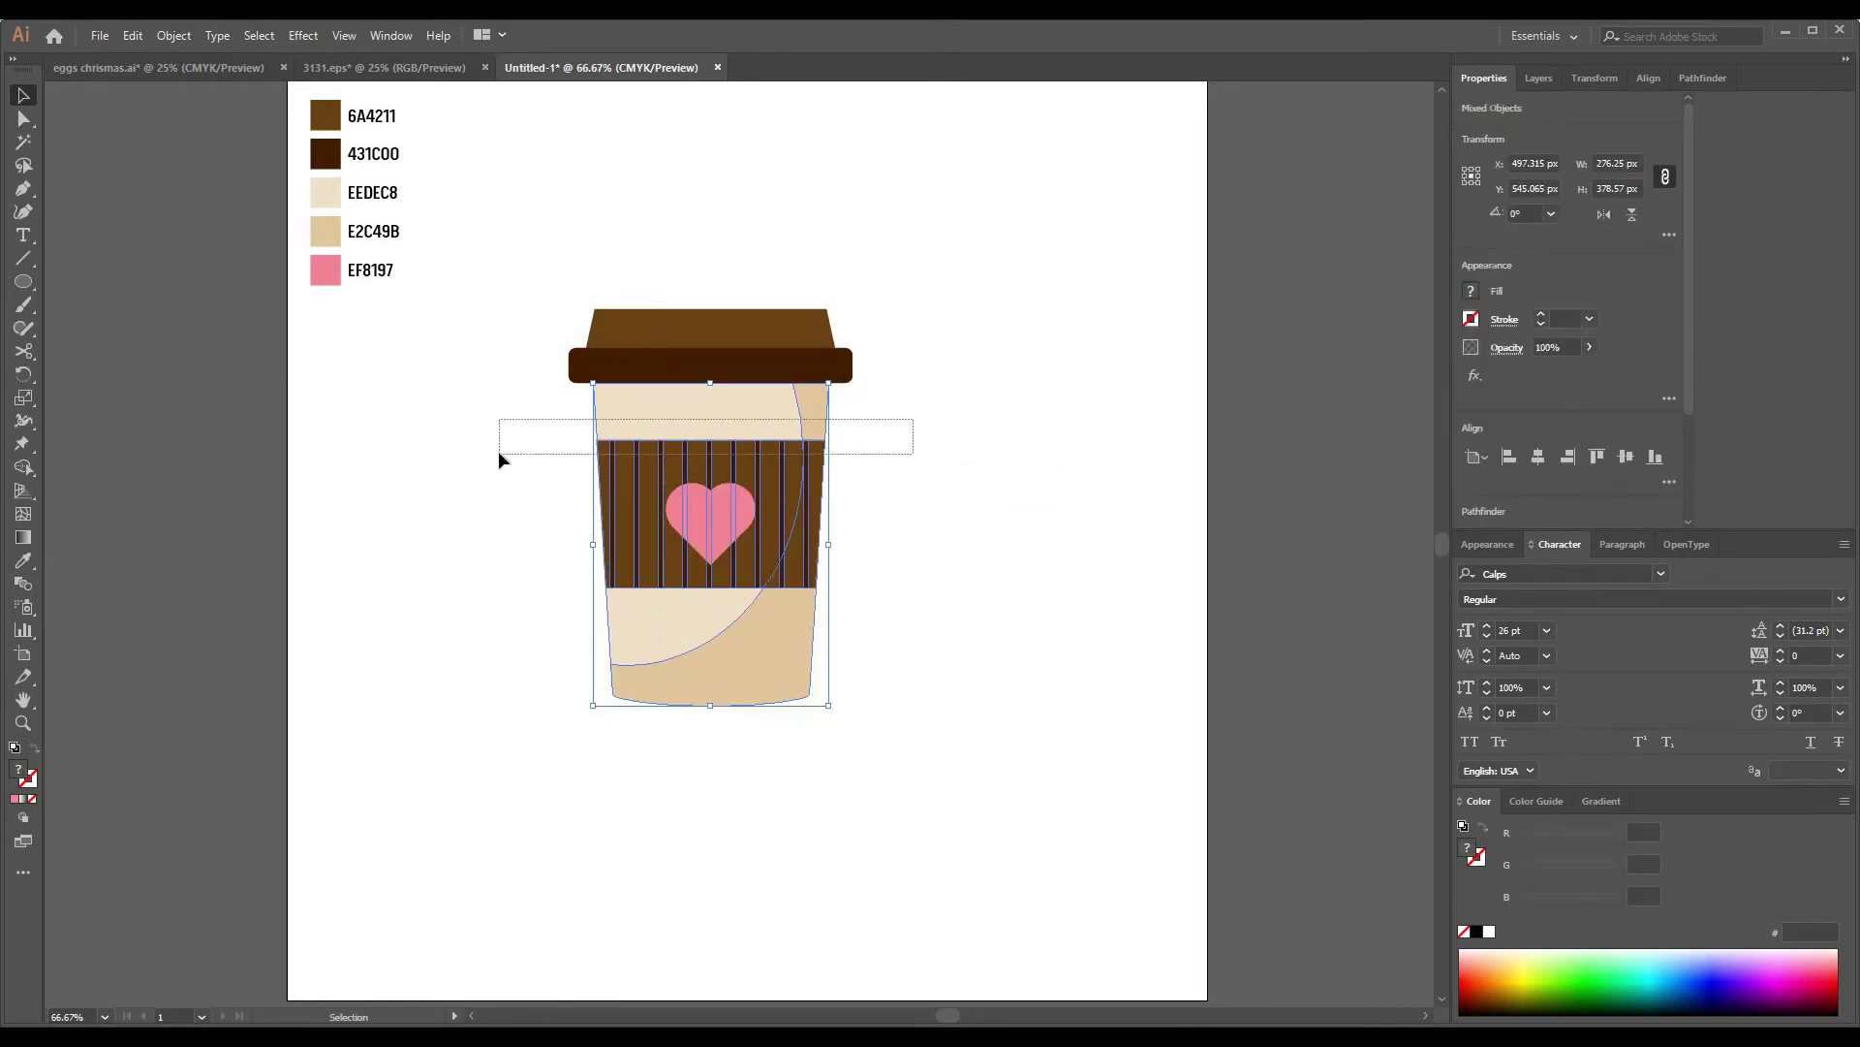
right_click(814, 453)
left_click(901, 274)
Step: Select the whole cup and centre it on the artboard using Align to Artboard
left_click_drag(901, 274, 553, 780)
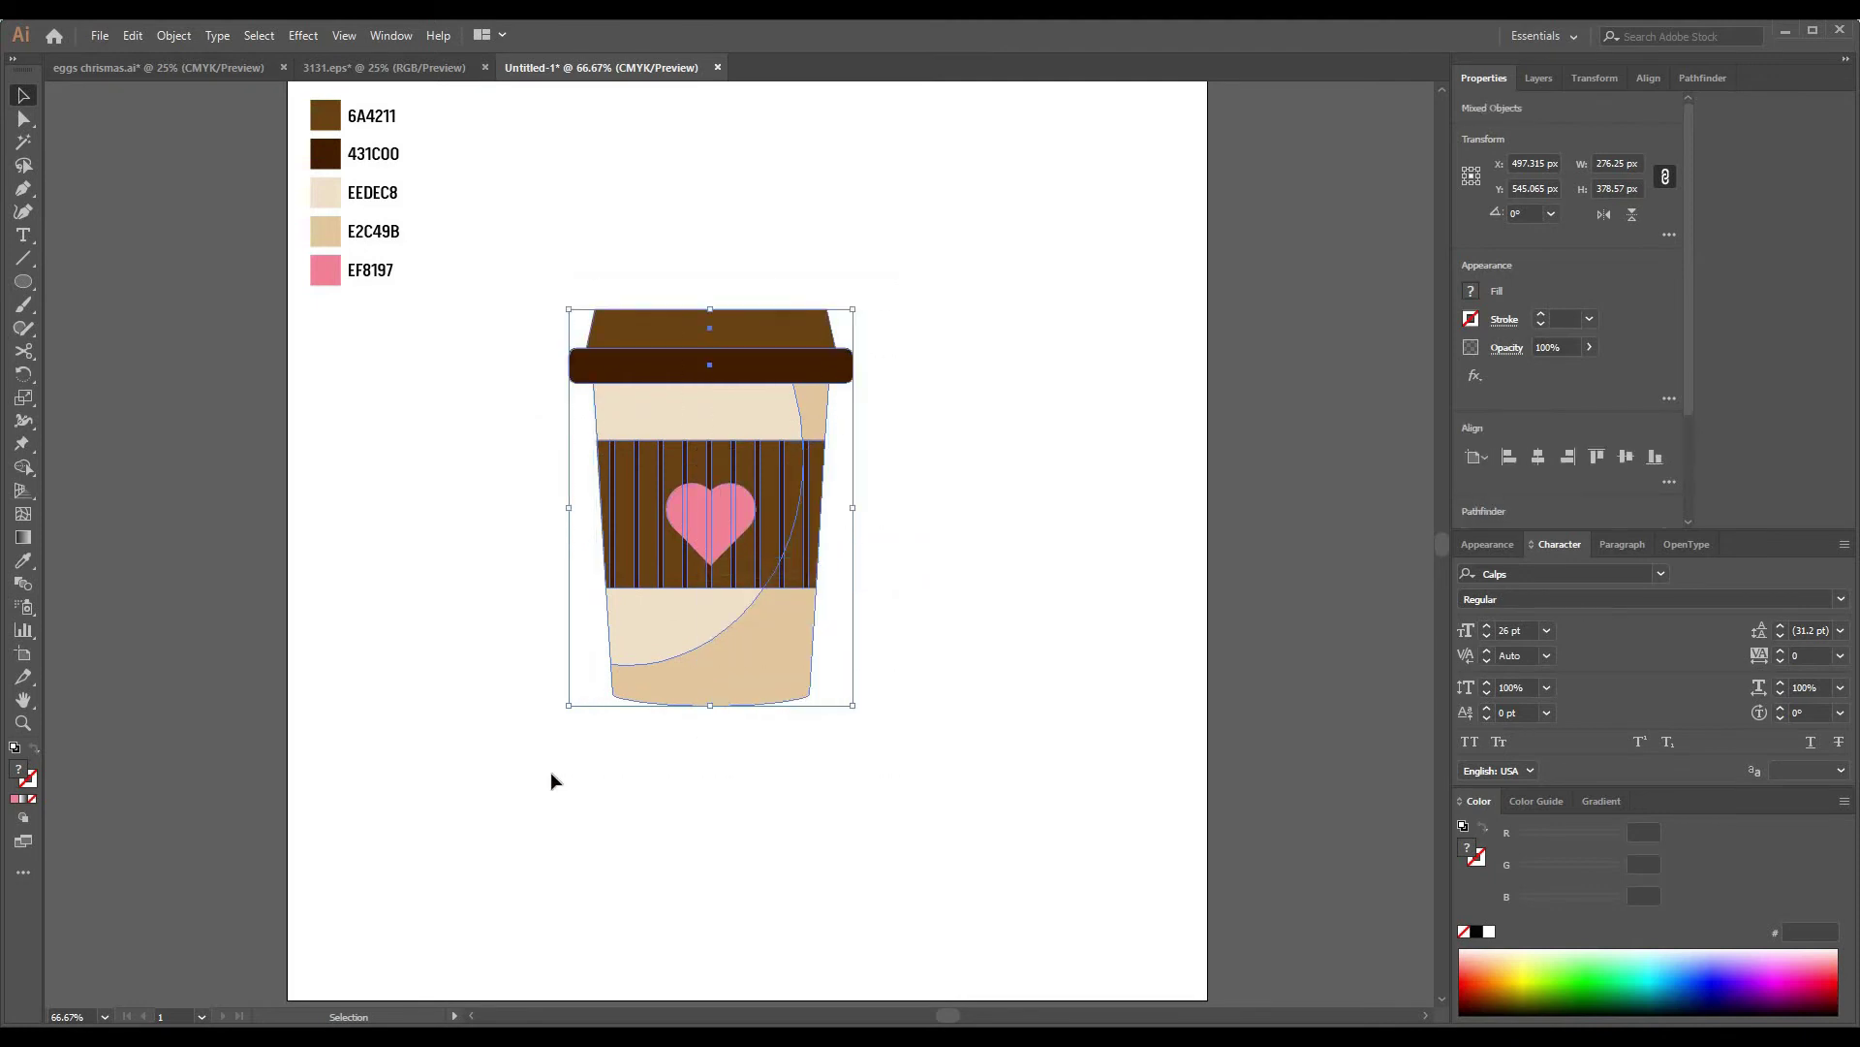
left_click(1648, 78)
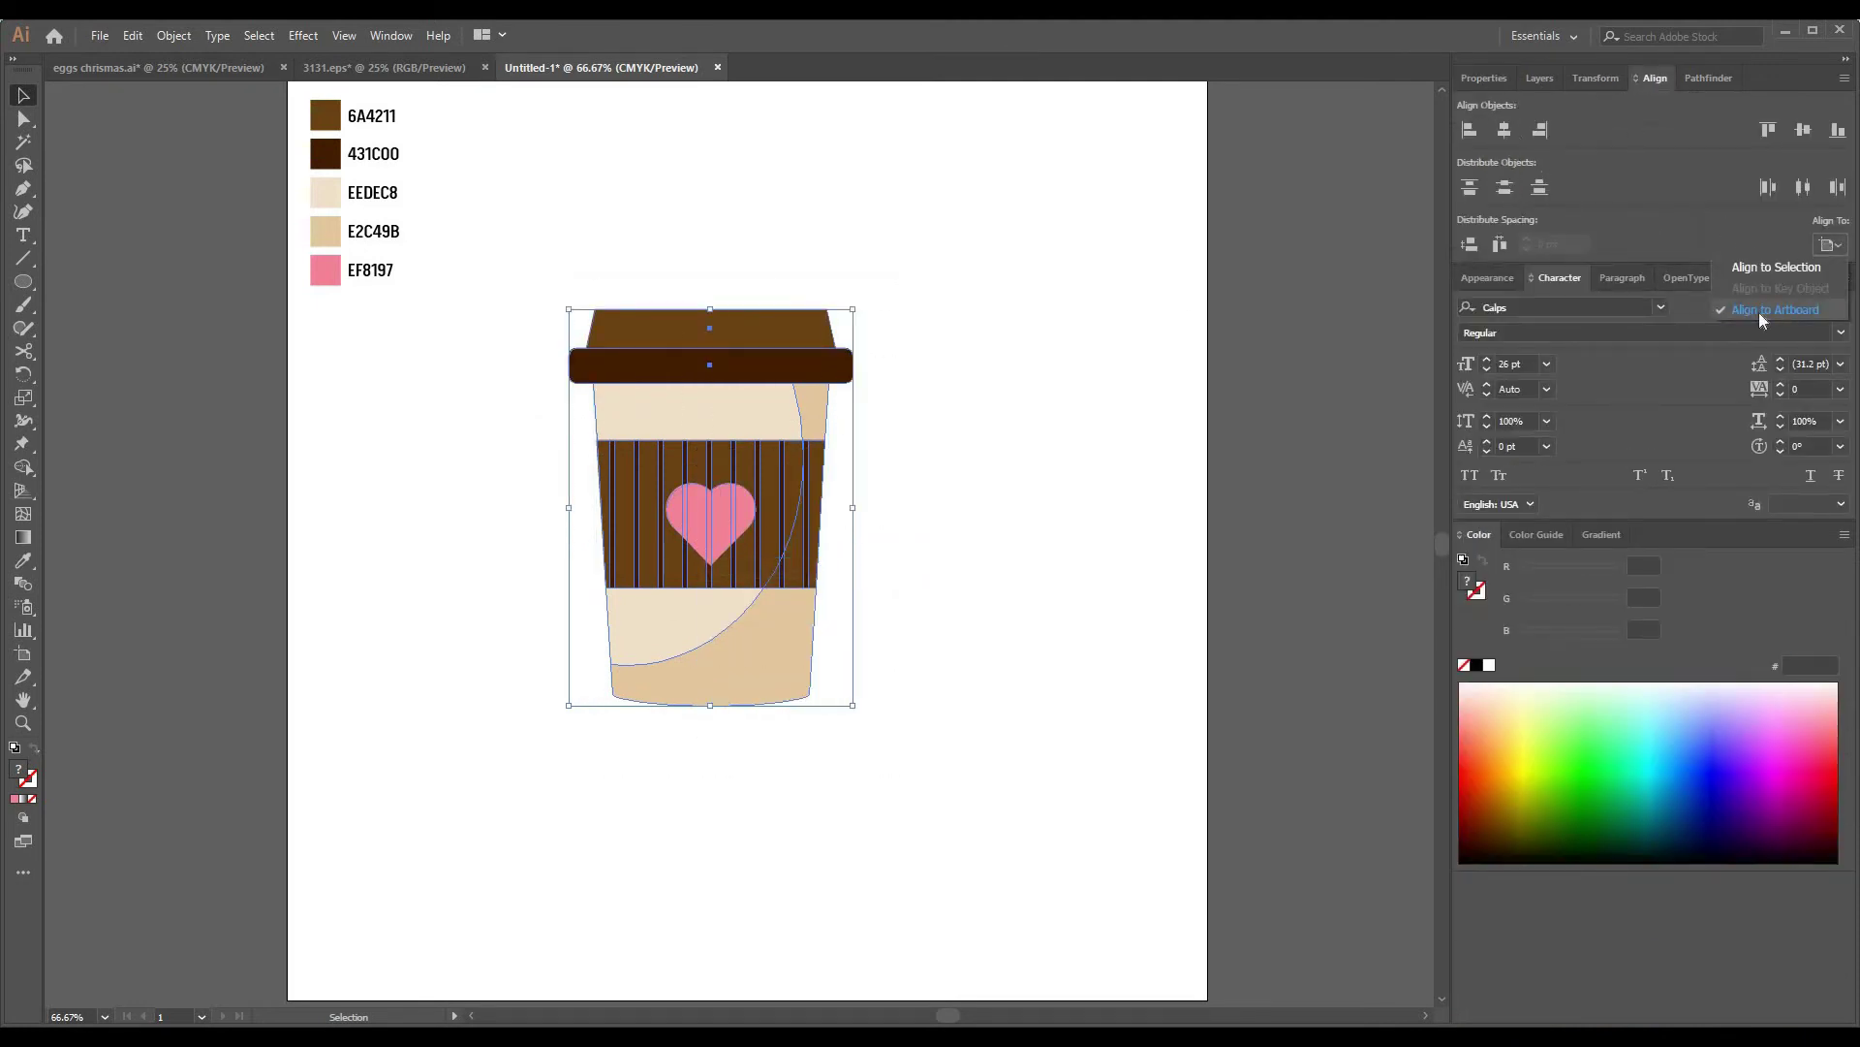
left_click(1504, 130)
left_click(1804, 130)
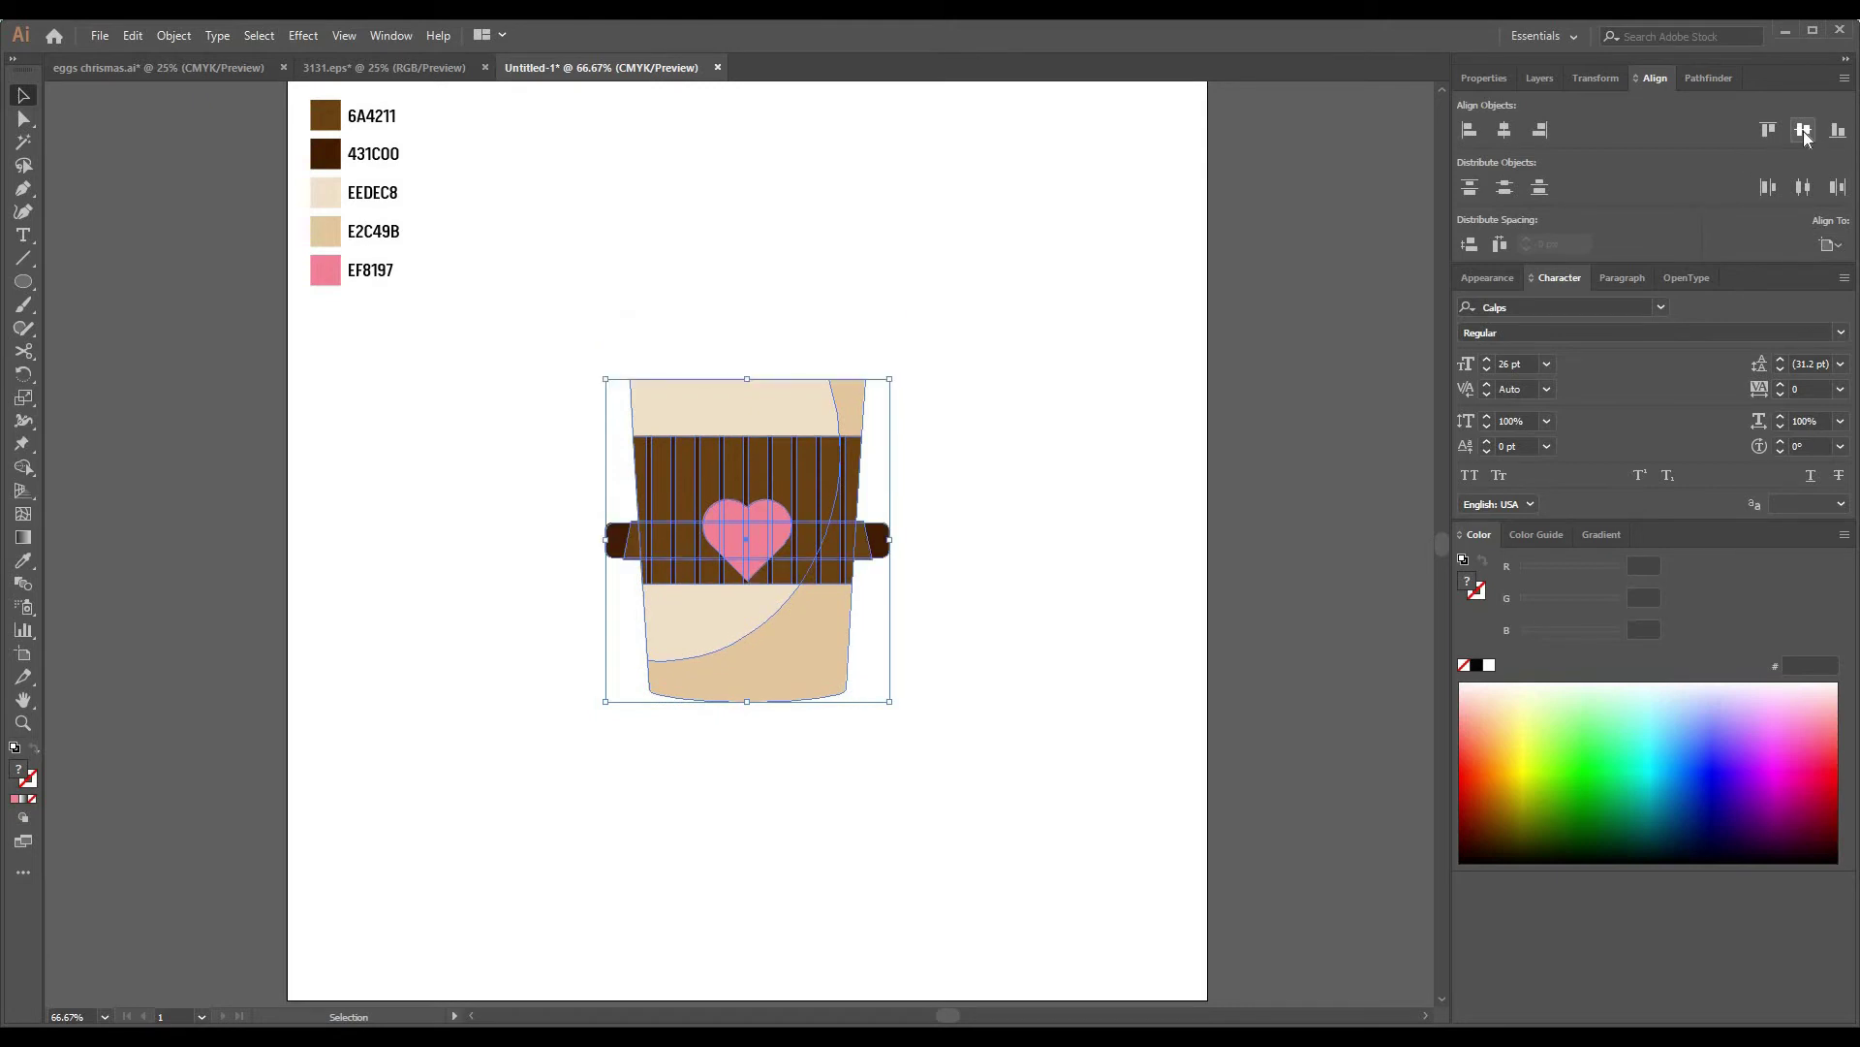
key("ctrl+z")
Step: Group all the cup pieces, lid included, then check the pink heart's selection
left_click_drag(1004, 279, 682, 403)
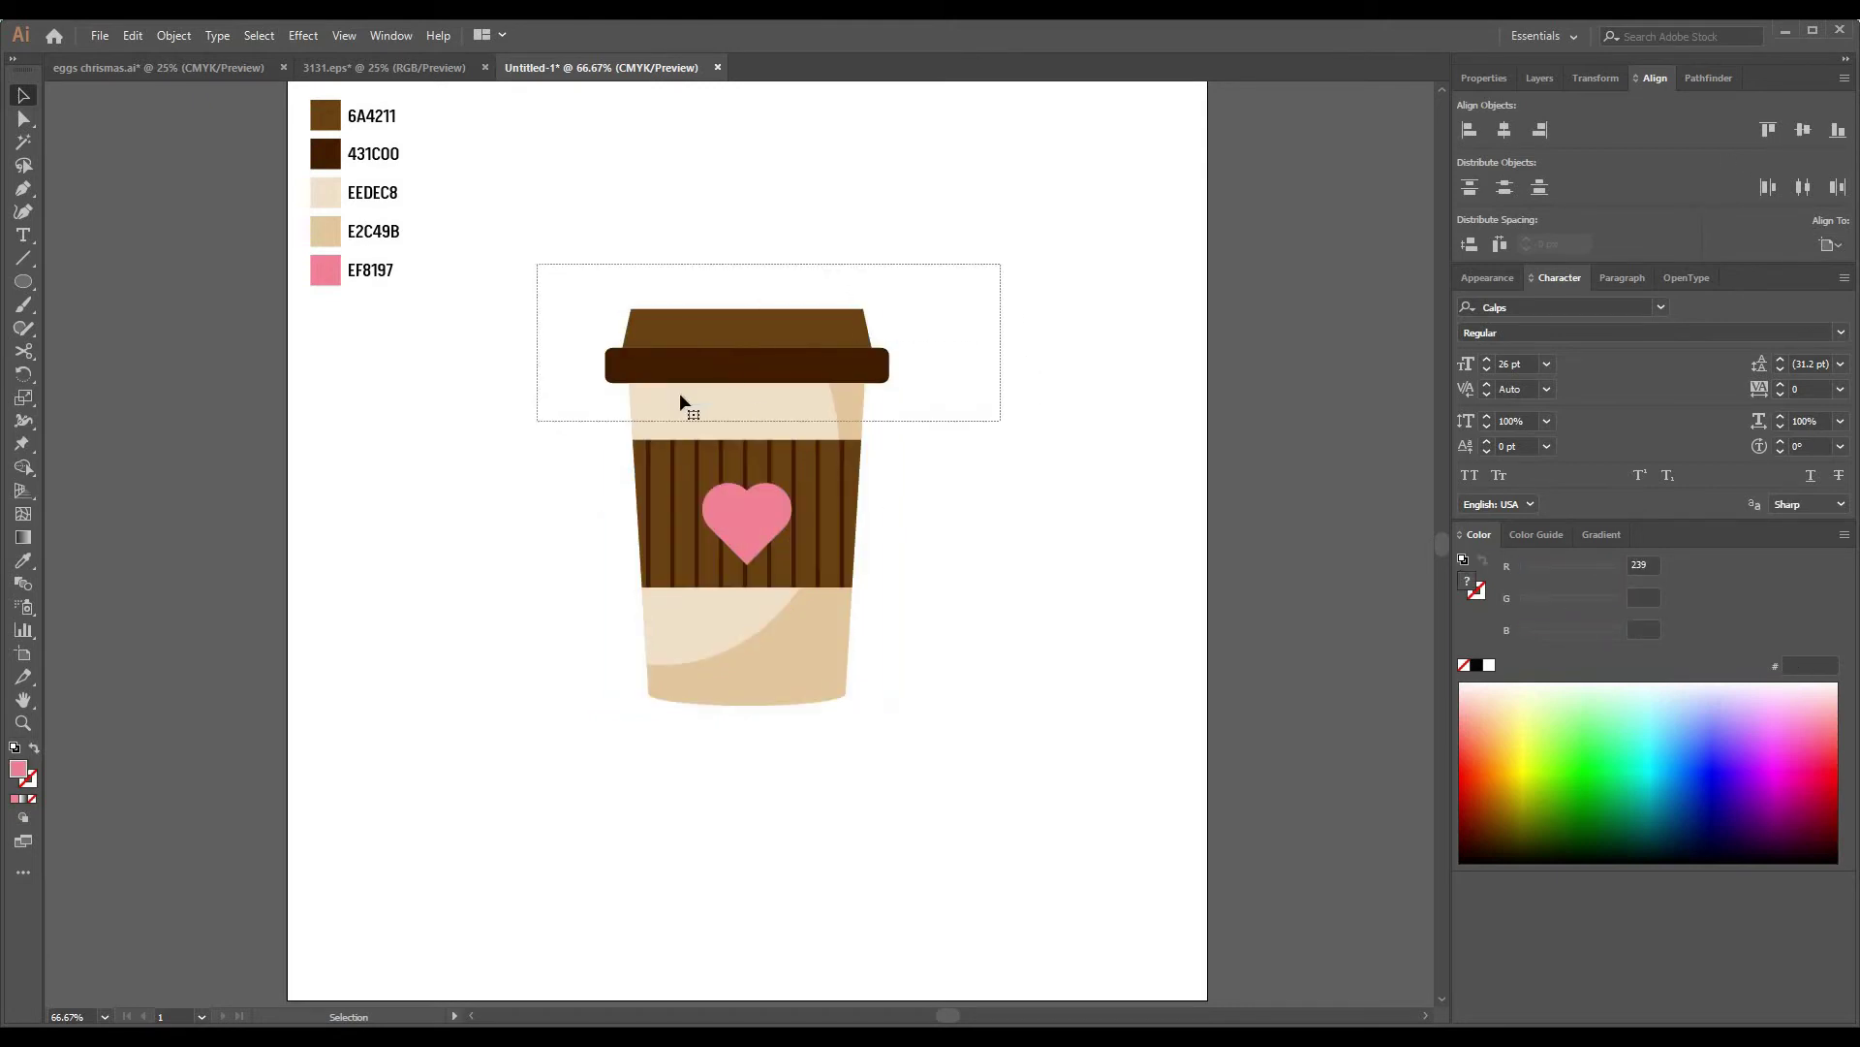
right_click(762, 396)
left_click(834, 507)
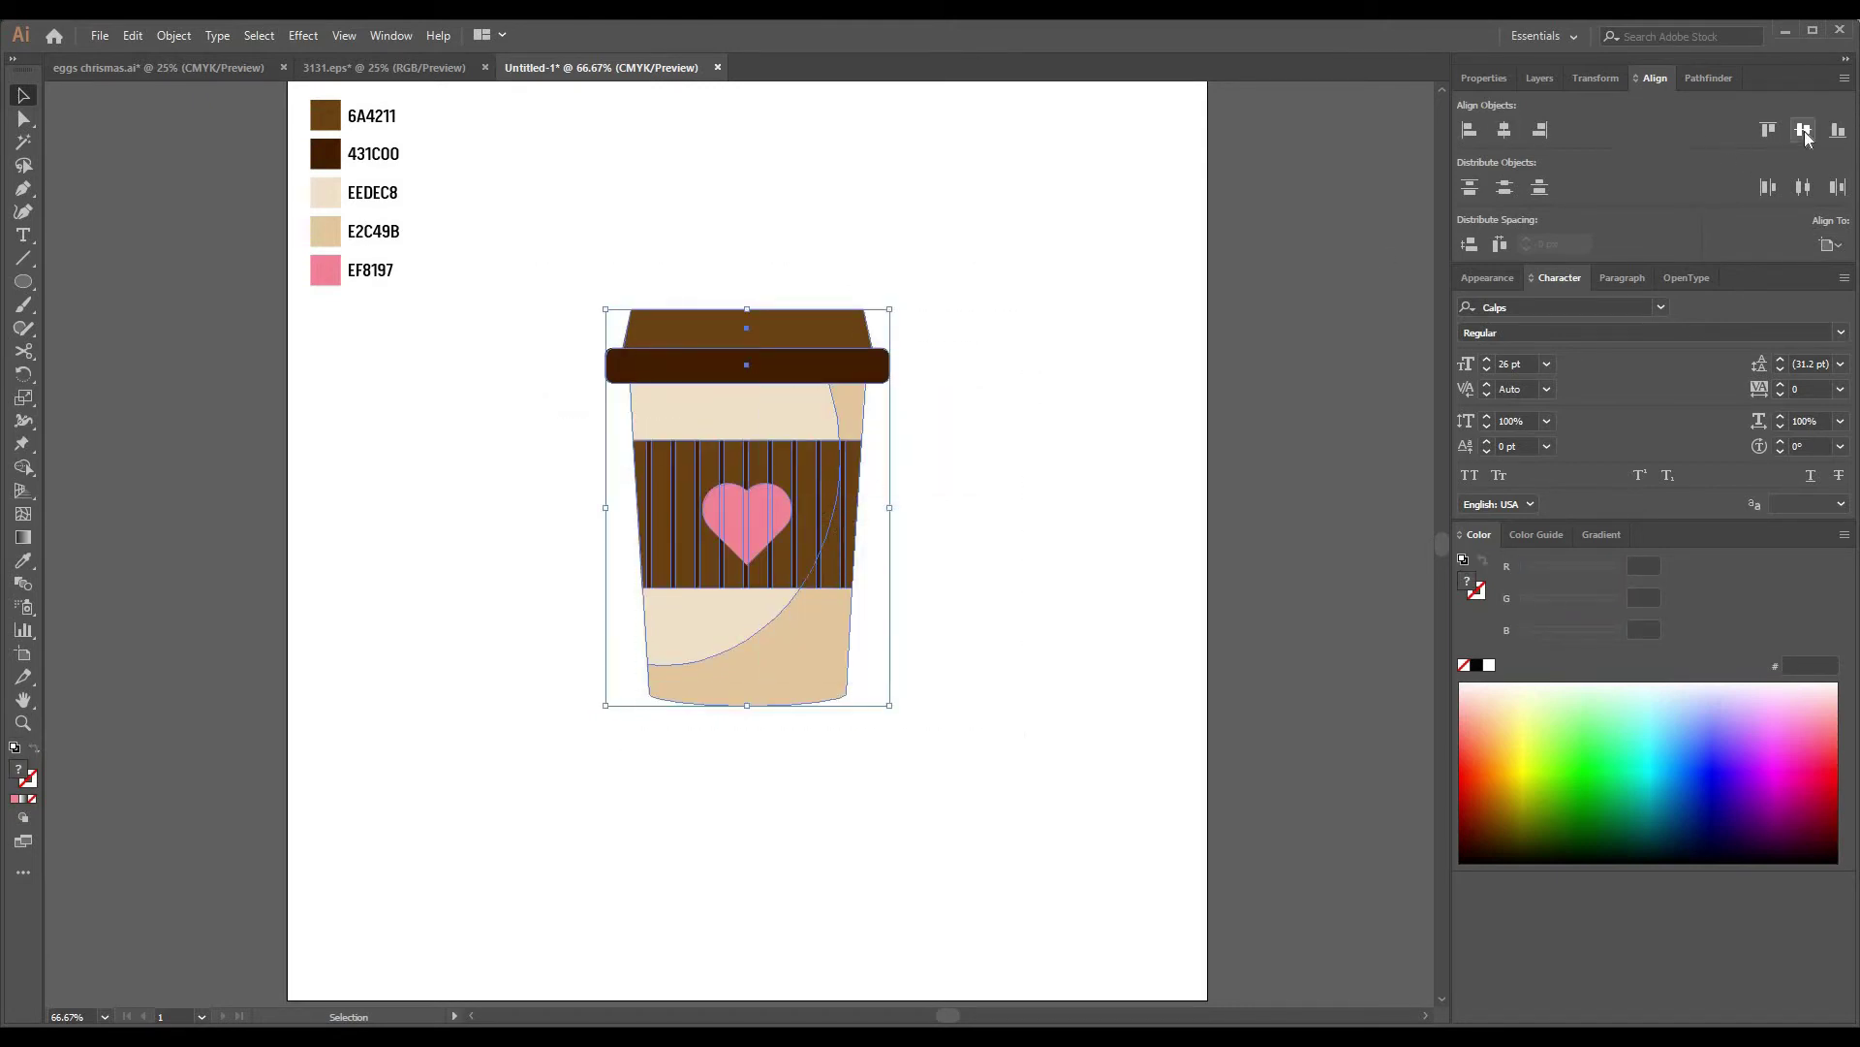
key("ctrl+z")
left_click(1018, 436)
left_click(765, 562)
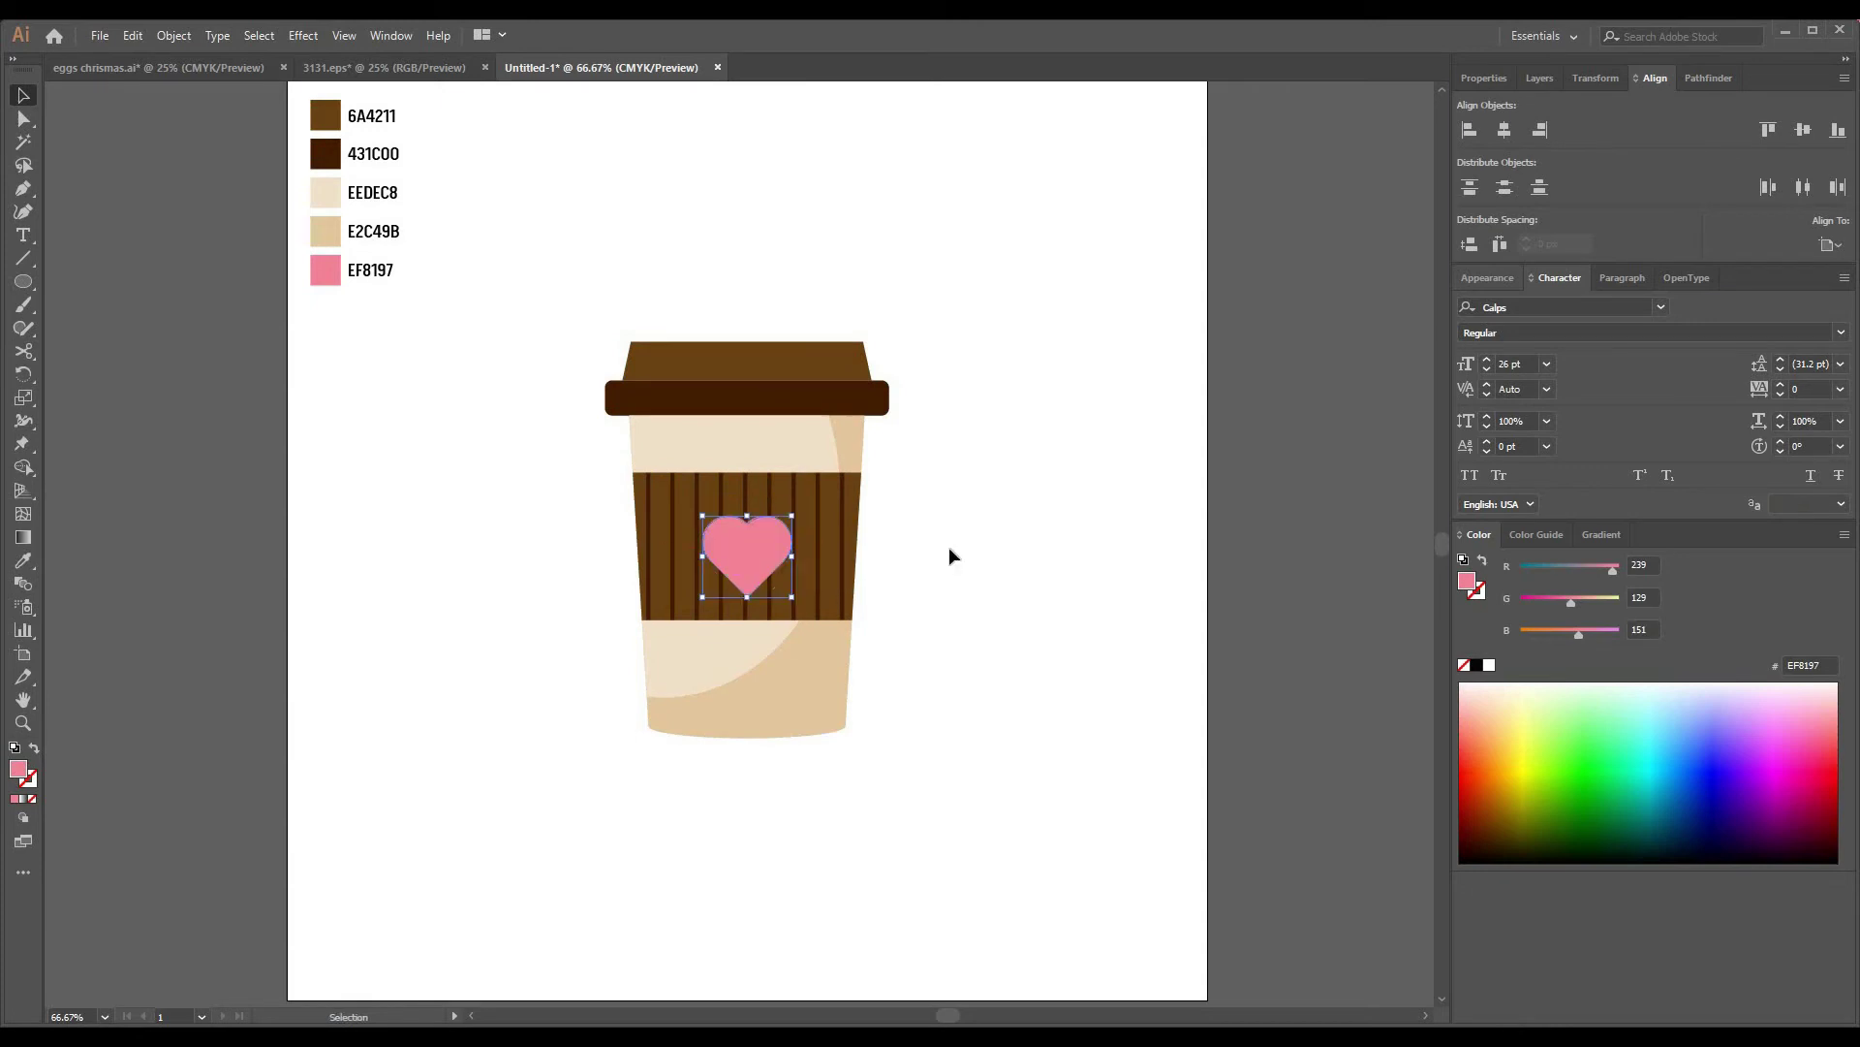
left_click(939, 612)
left_click(839, 361)
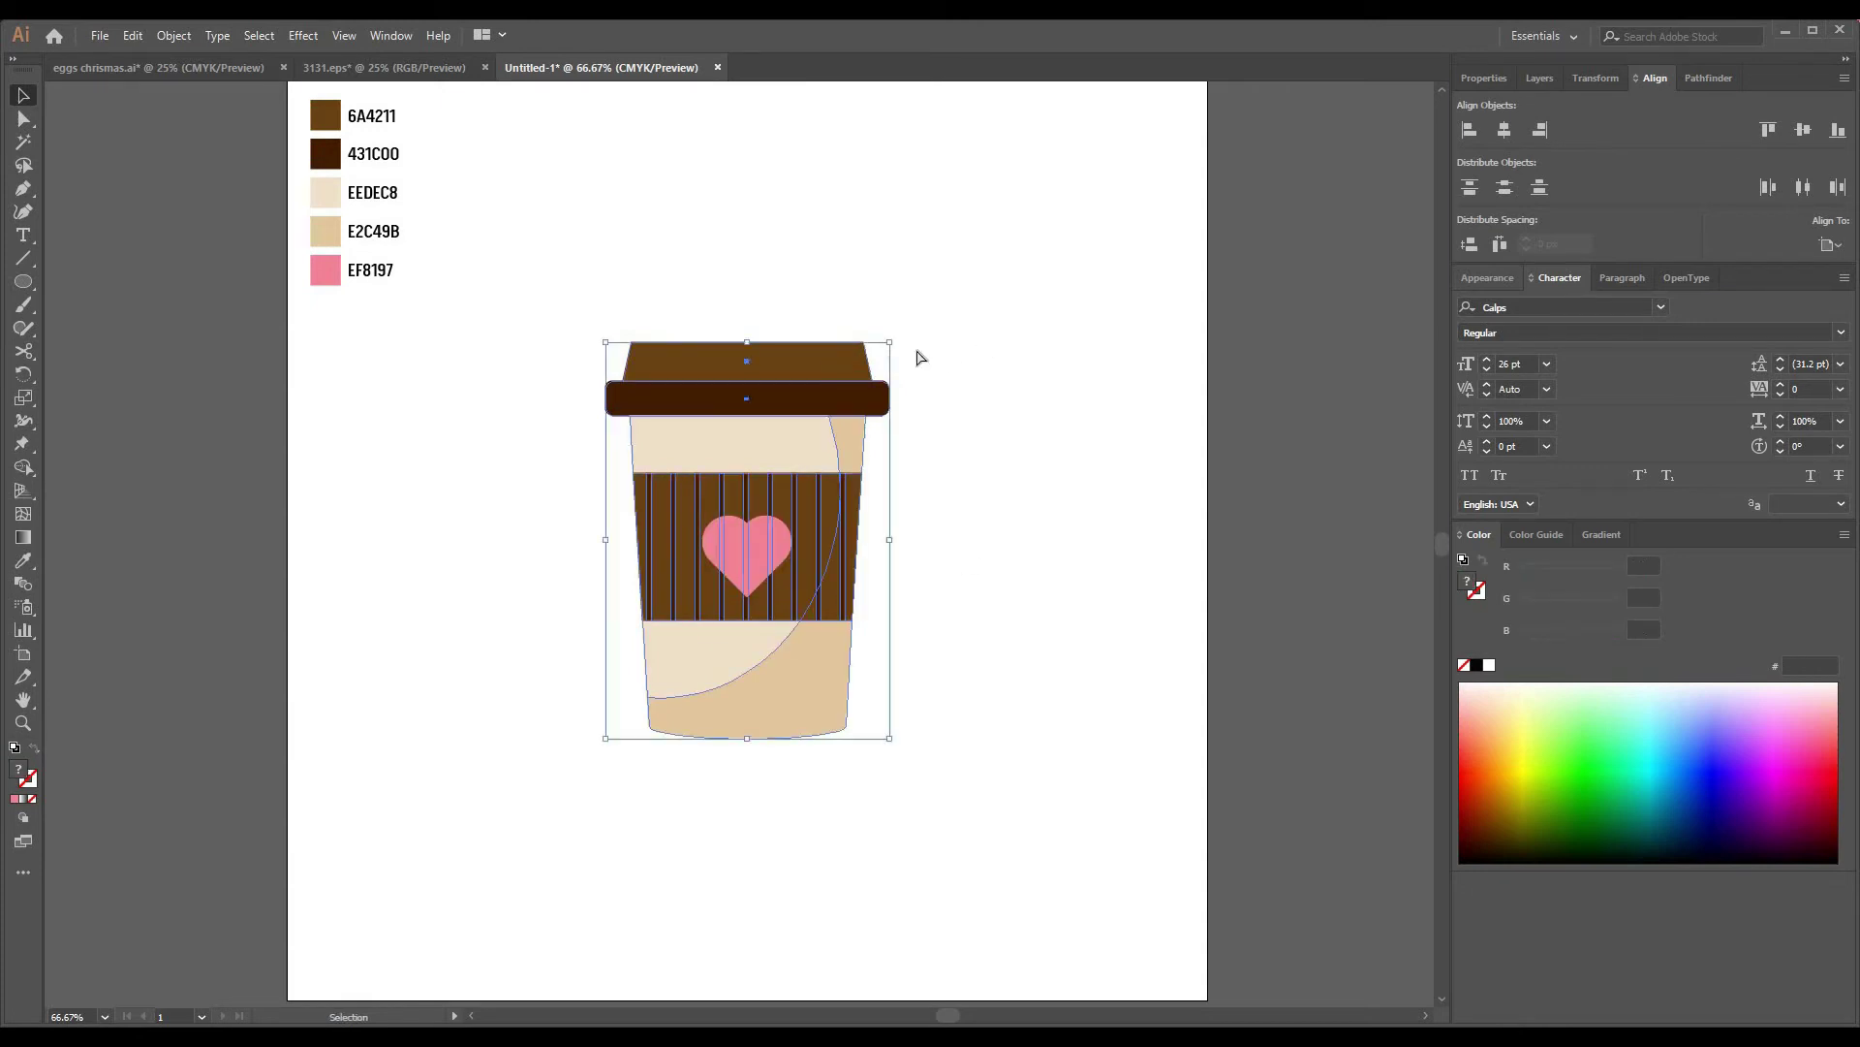
right_click(816, 368)
left_click(1067, 728)
left_click(1041, 609)
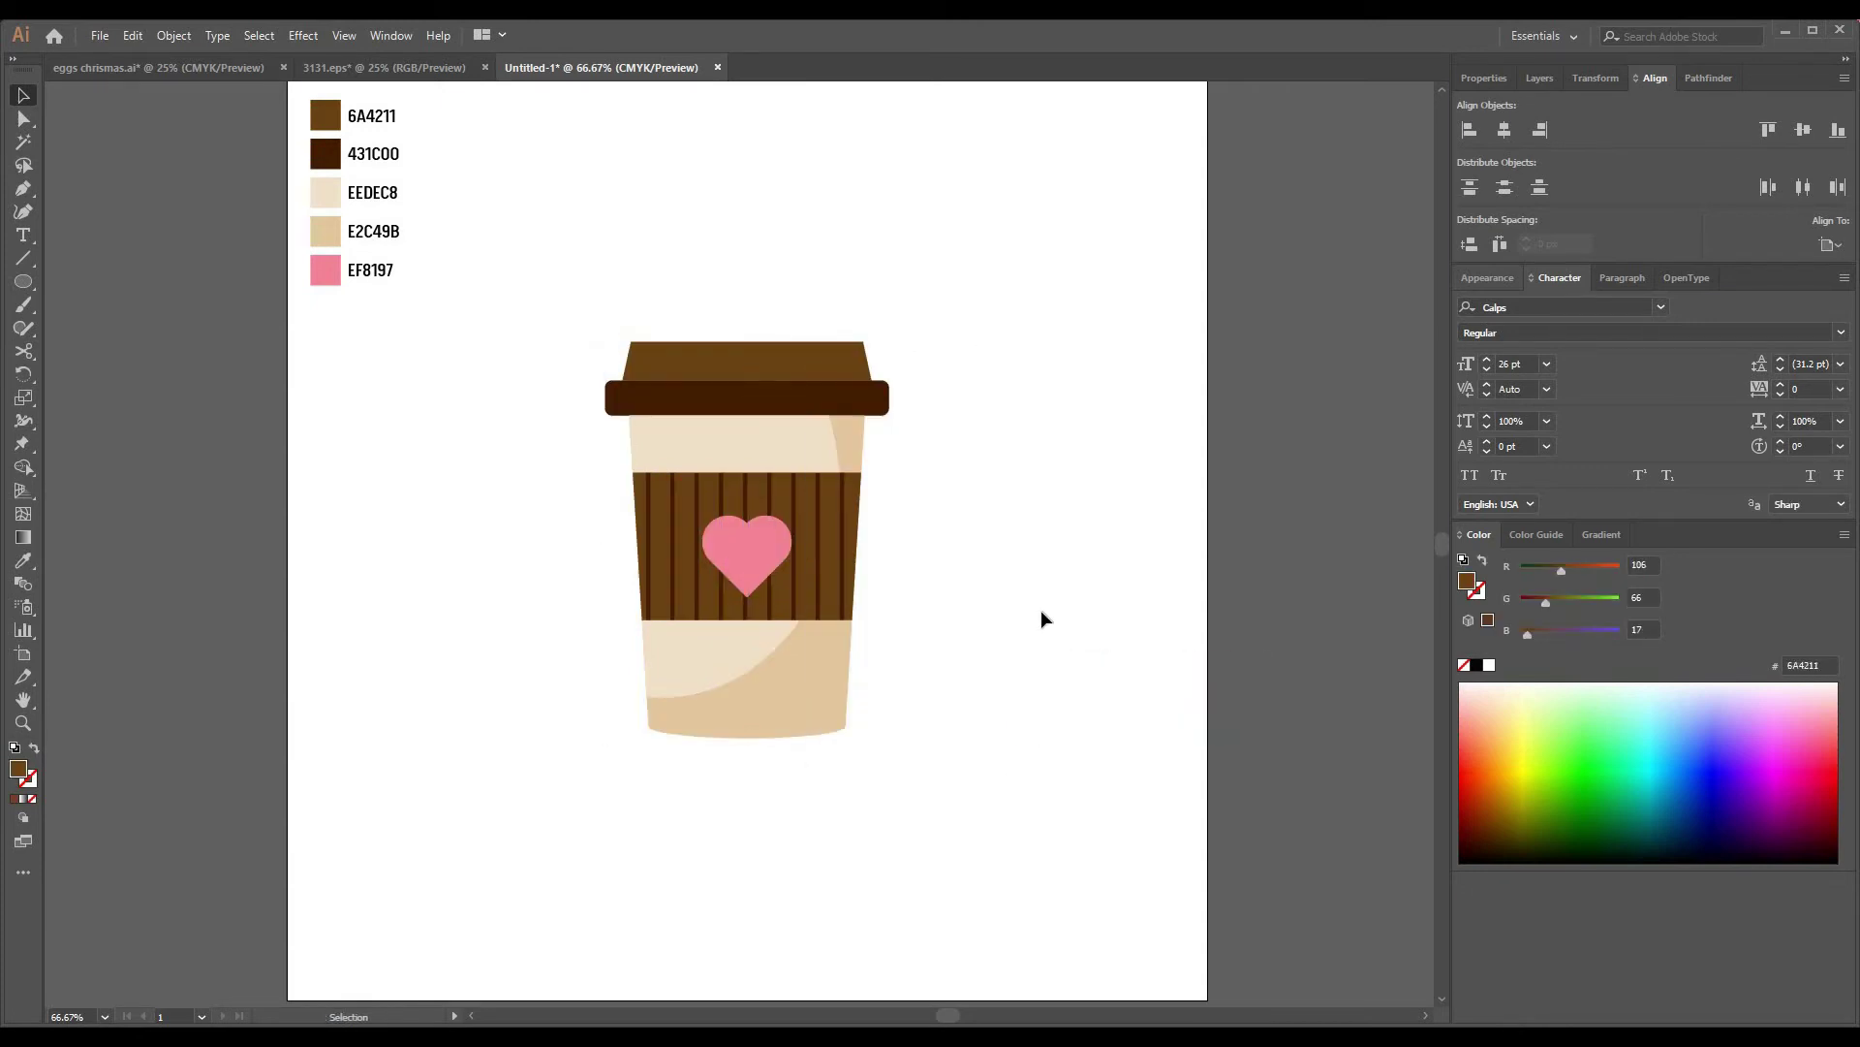
left_click(843, 514)
right_click(823, 467)
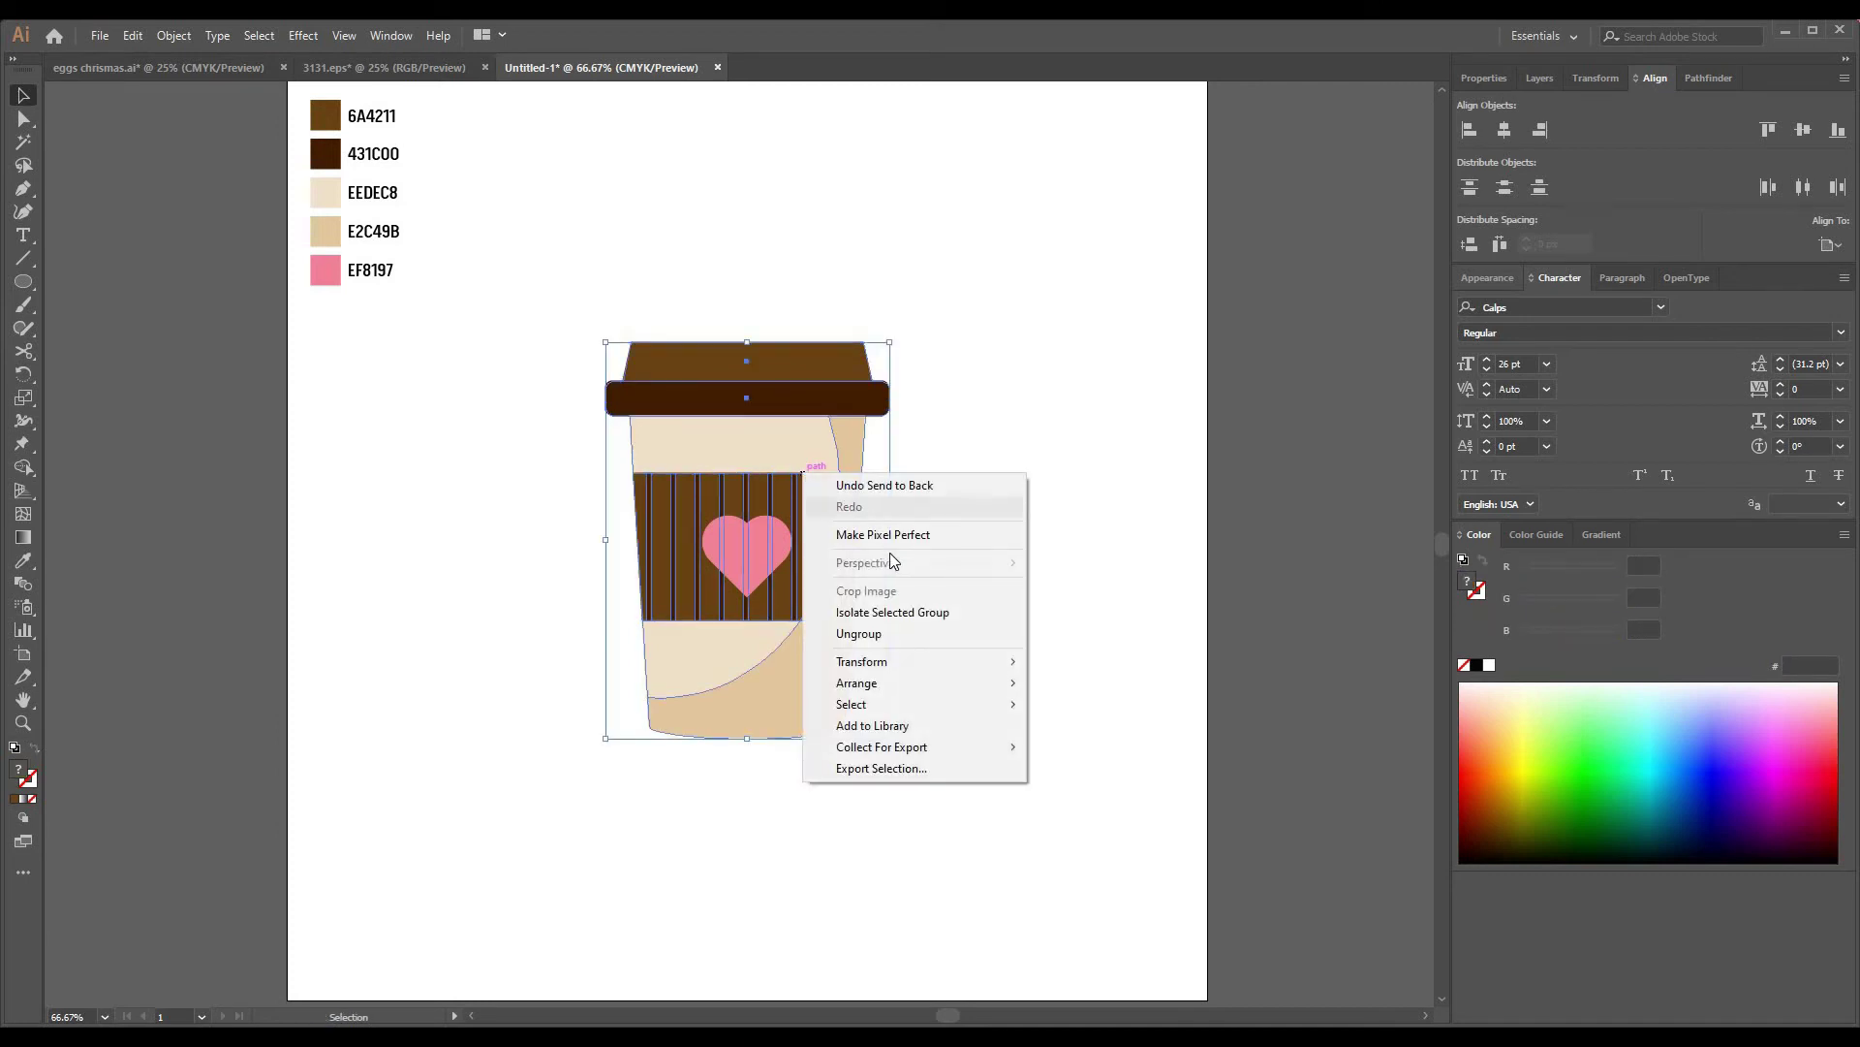
left_click(876, 631)
left_click(834, 506)
right_click(739, 555)
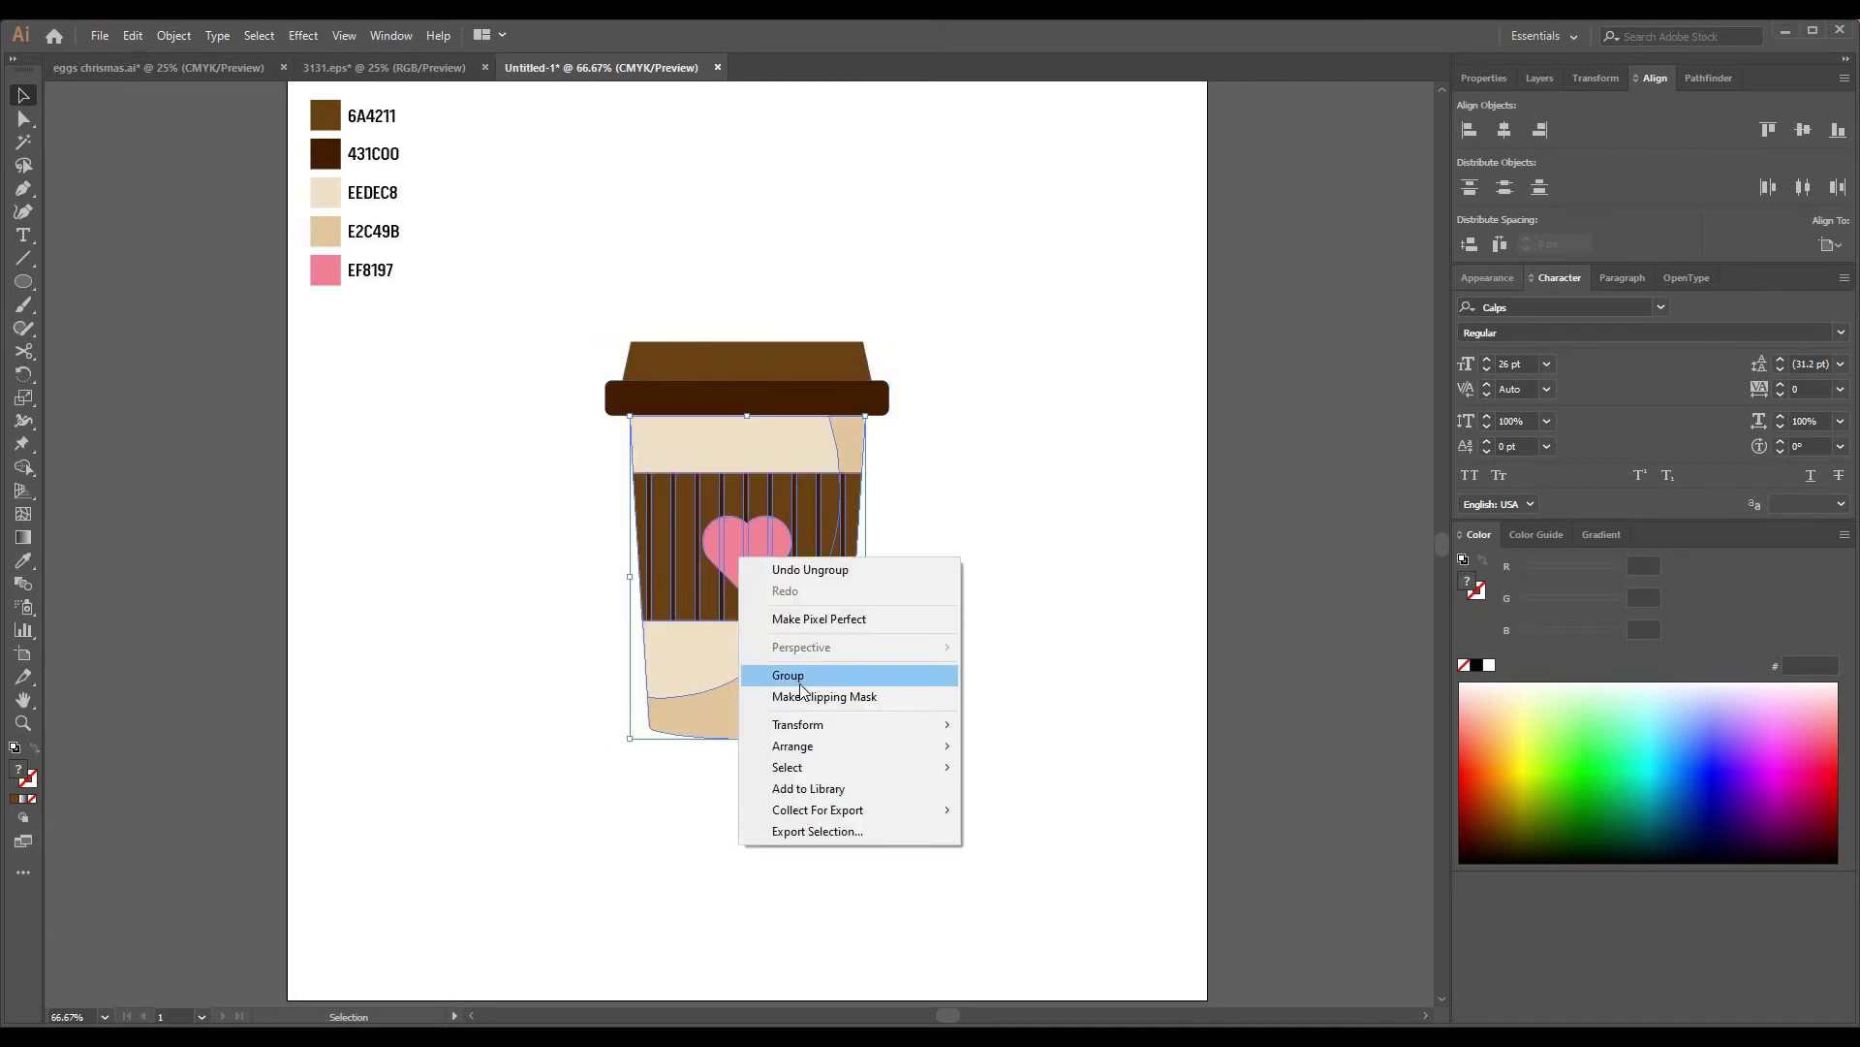
left_click(1017, 802)
left_click(926, 556)
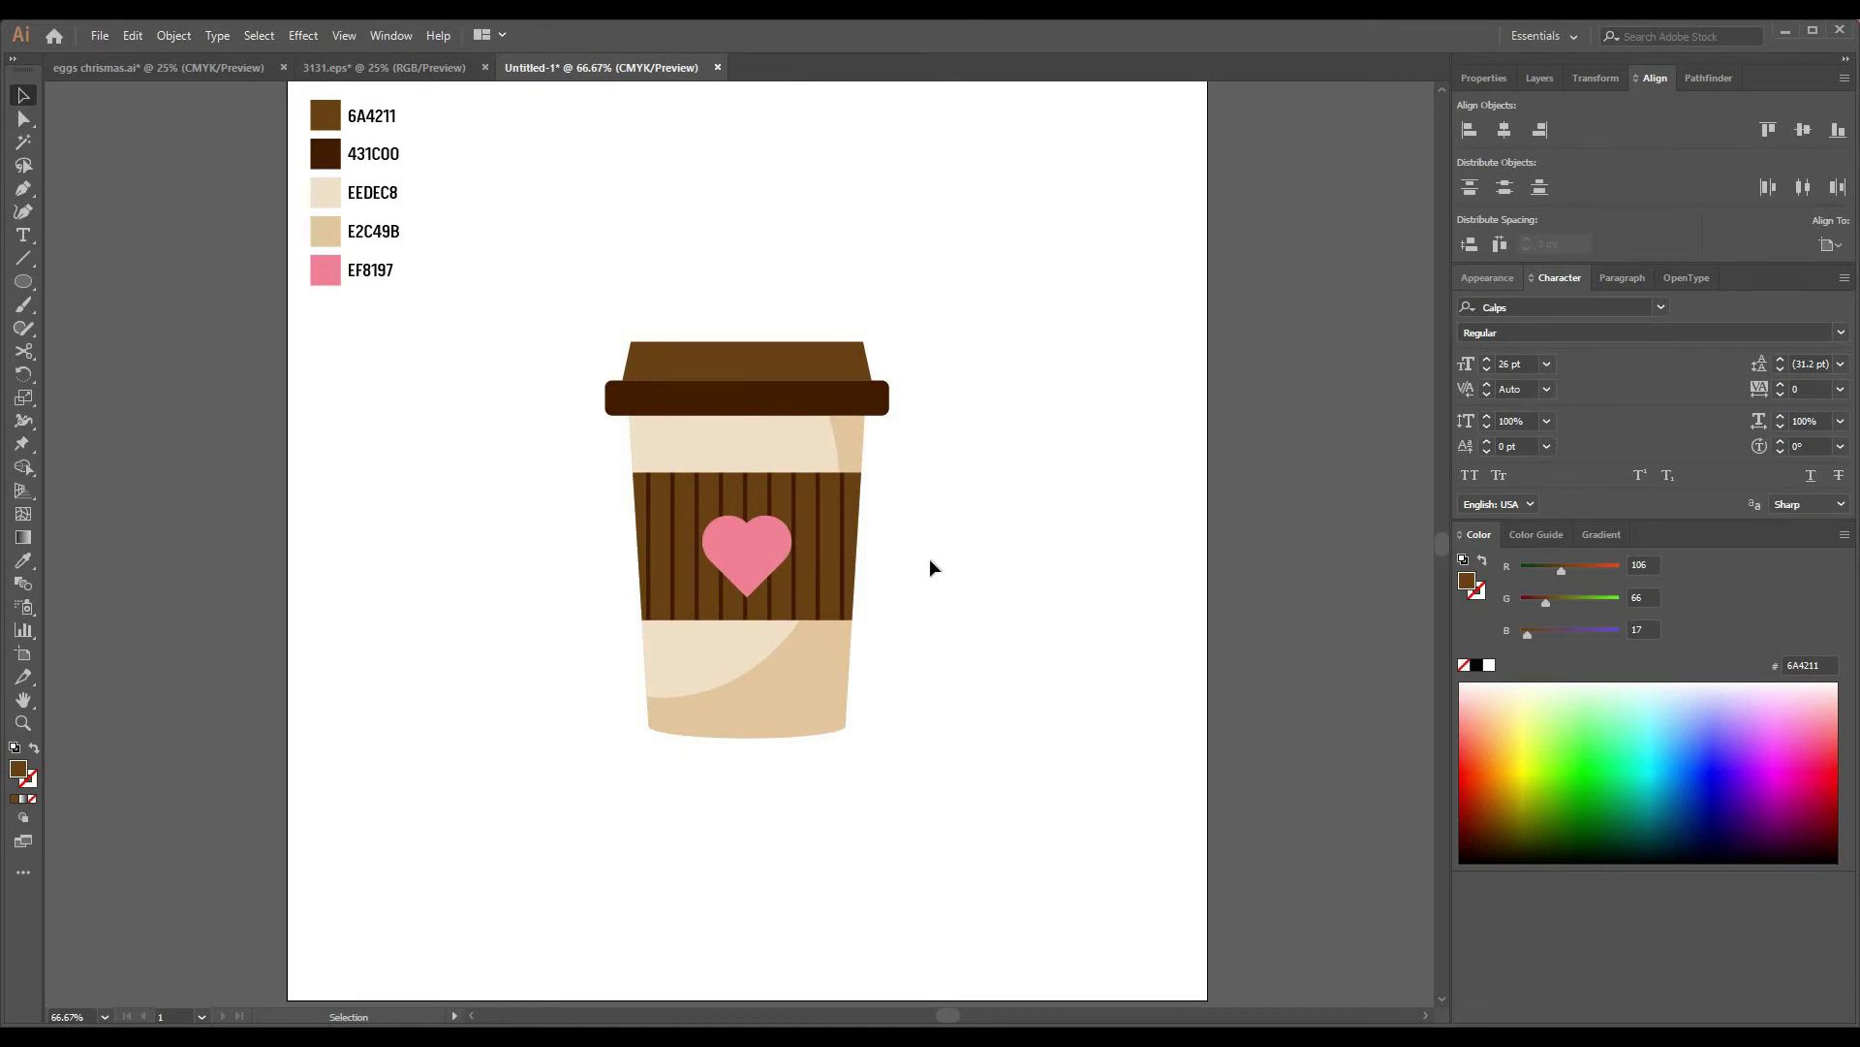
left_click_drag(975, 338, 553, 819)
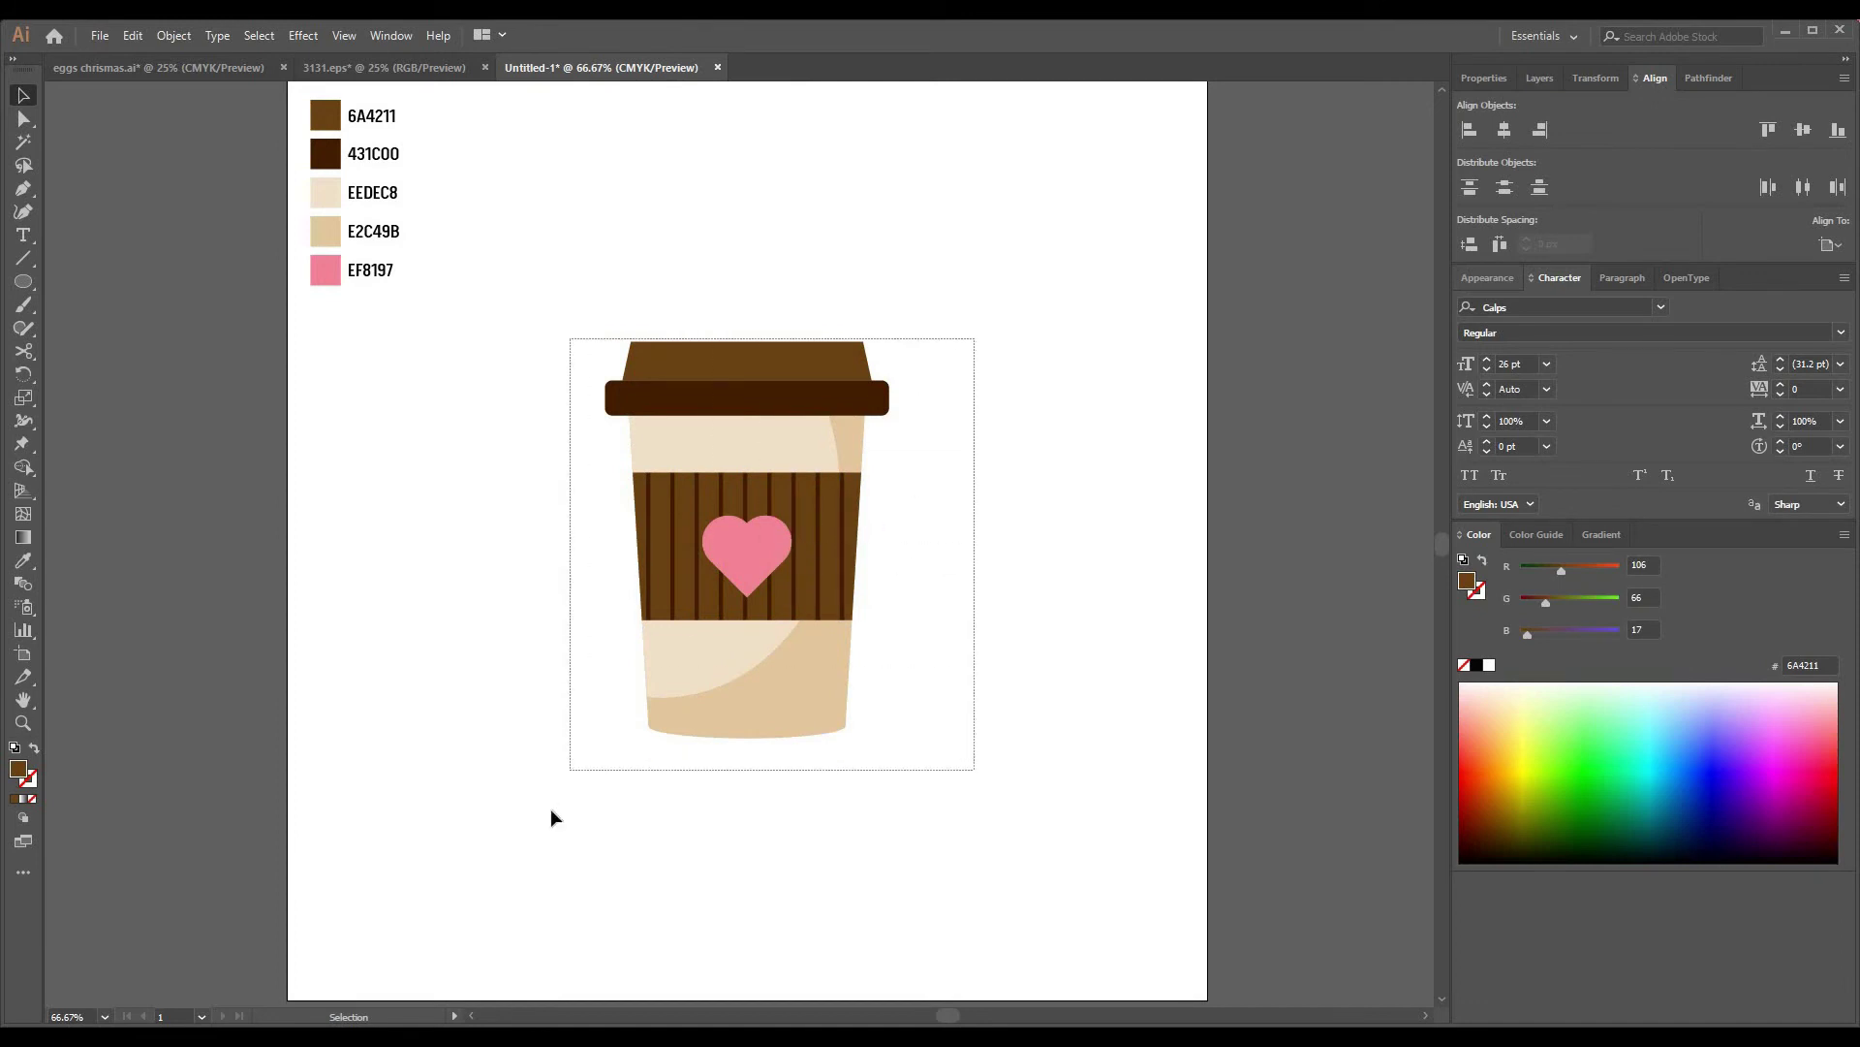
right_click(729, 509)
left_click(546, 596)
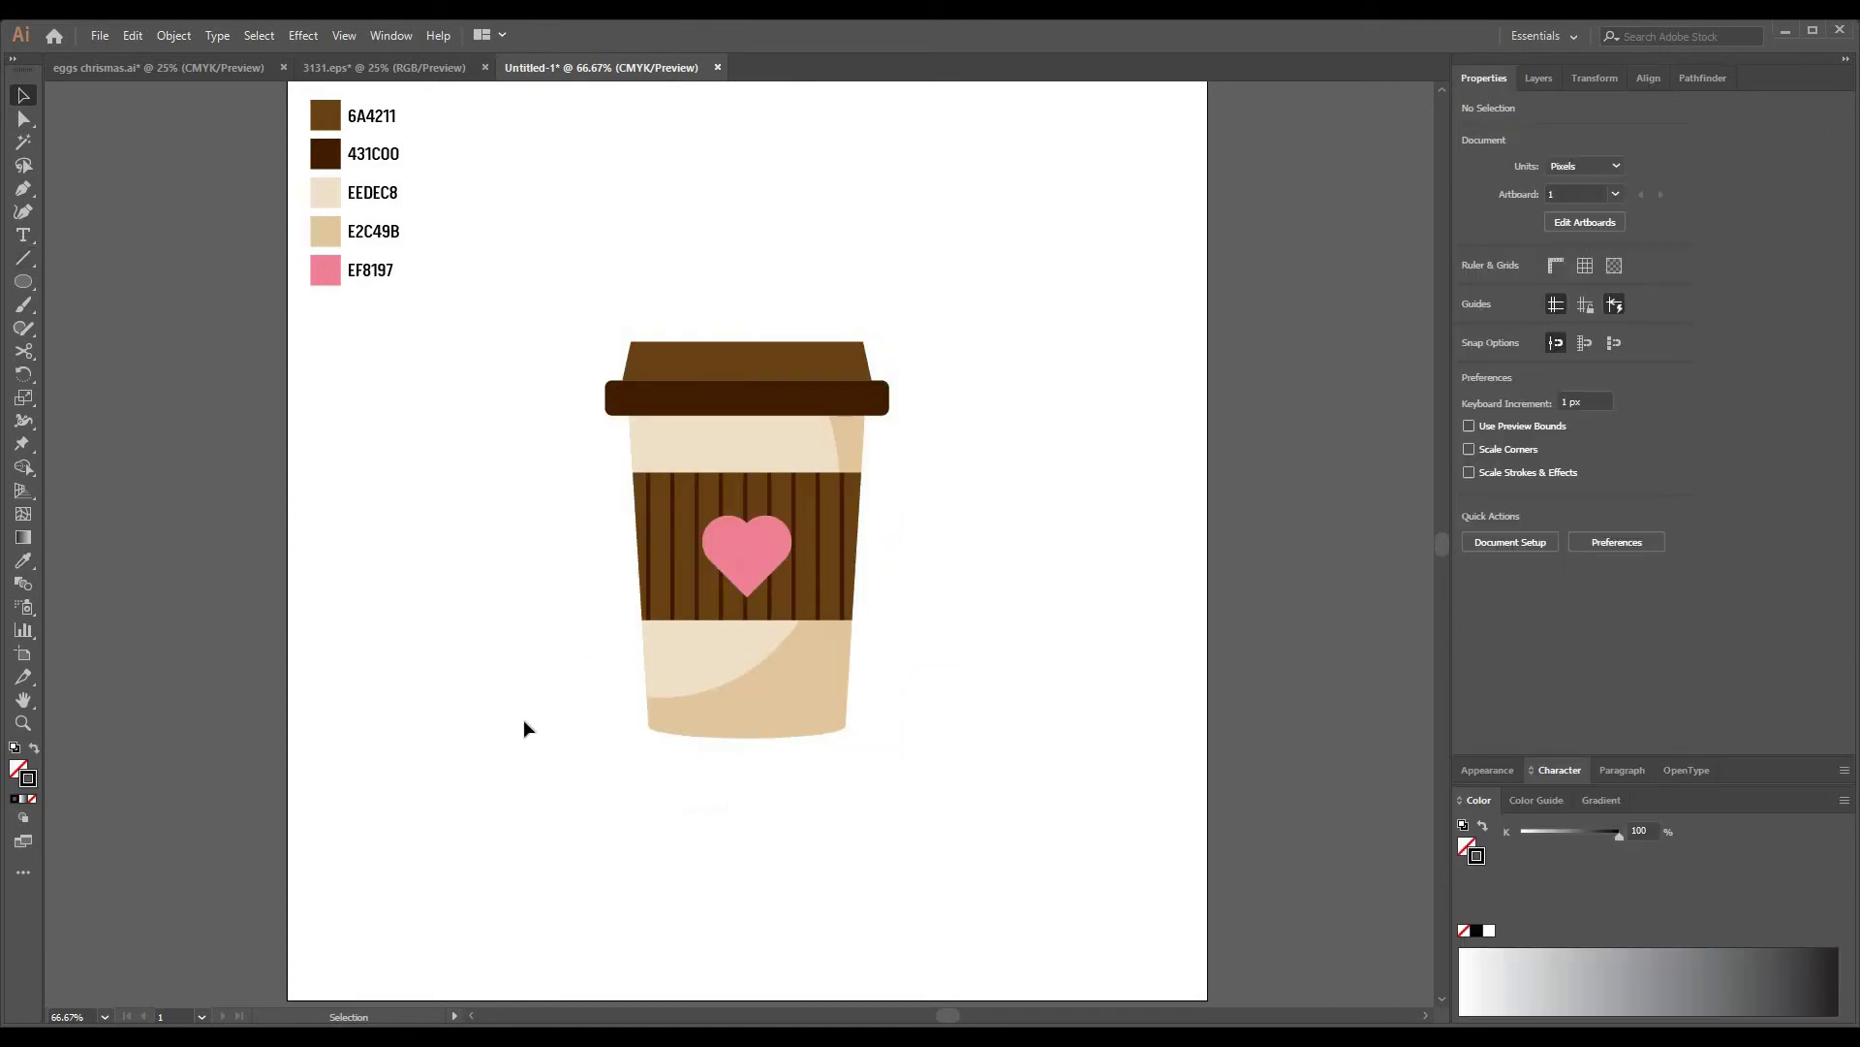
Step: Draw a horizontal line under the cup base with a 37 pt downward arc width profile
key("backslash")
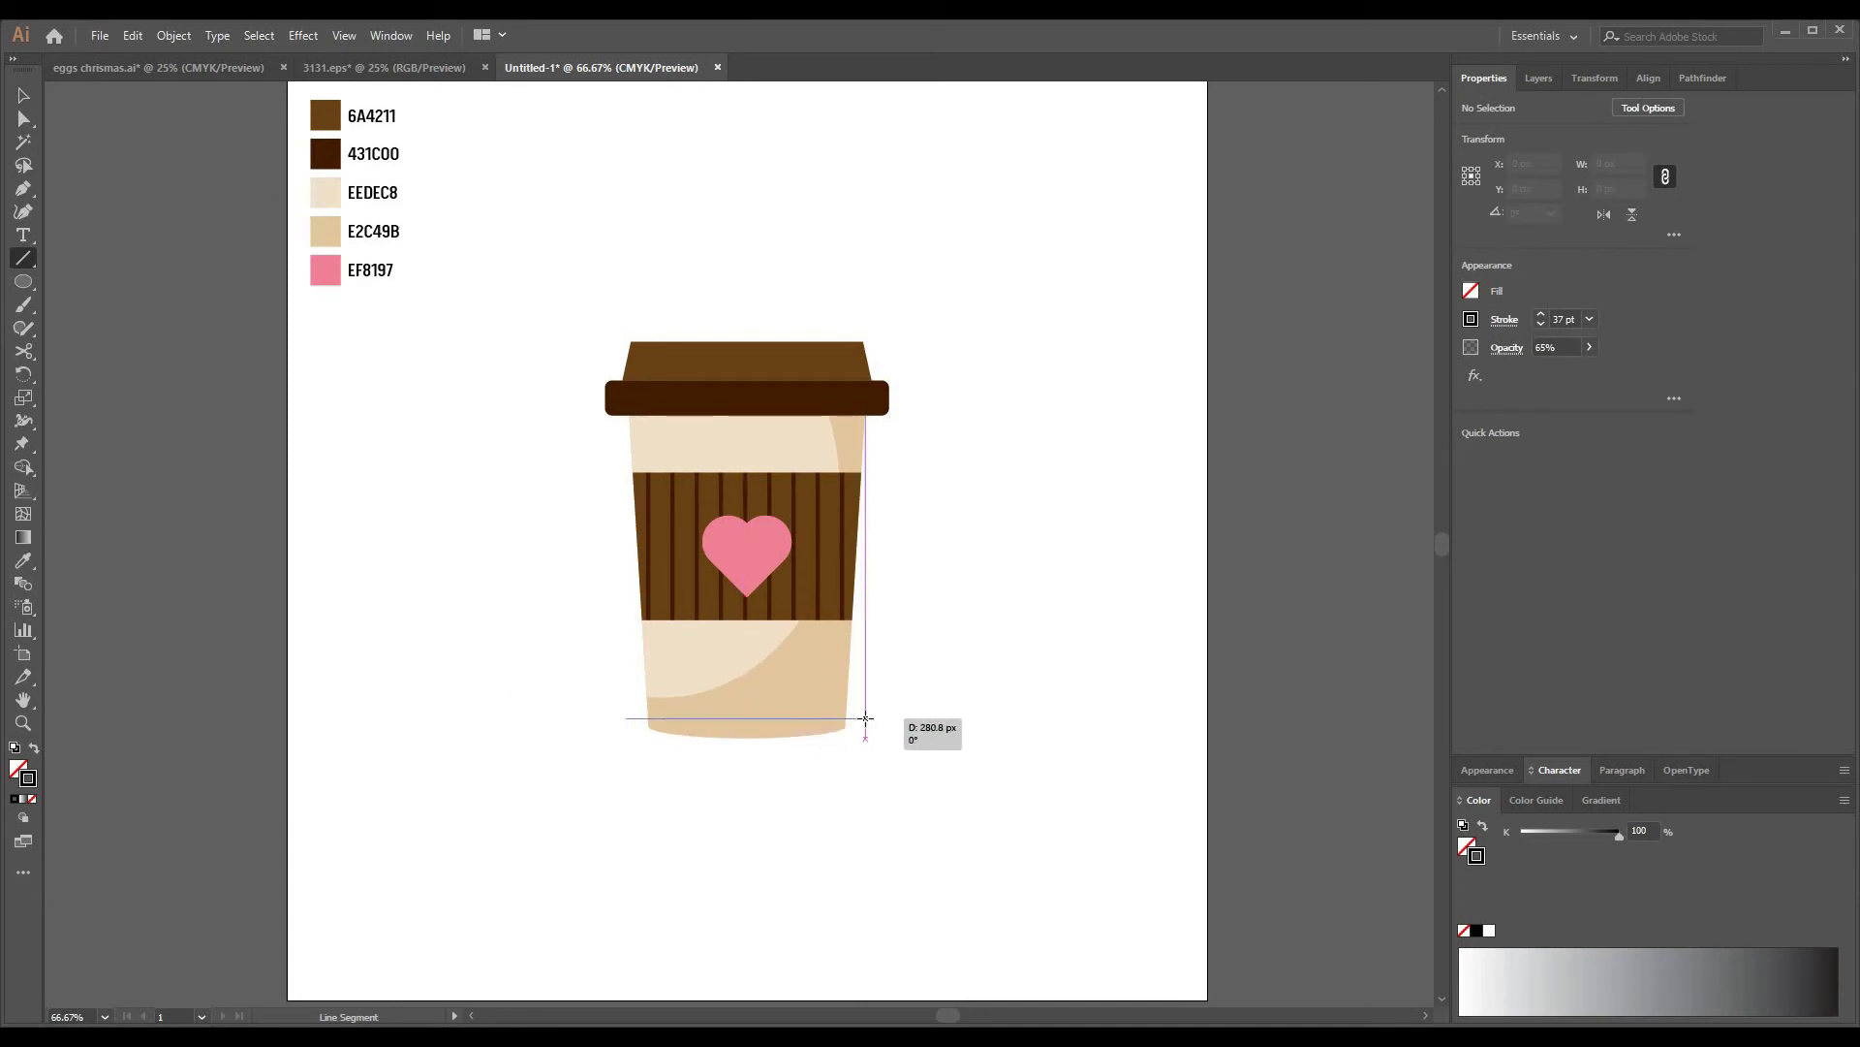
left_click_drag(746, 718, 1003, 717)
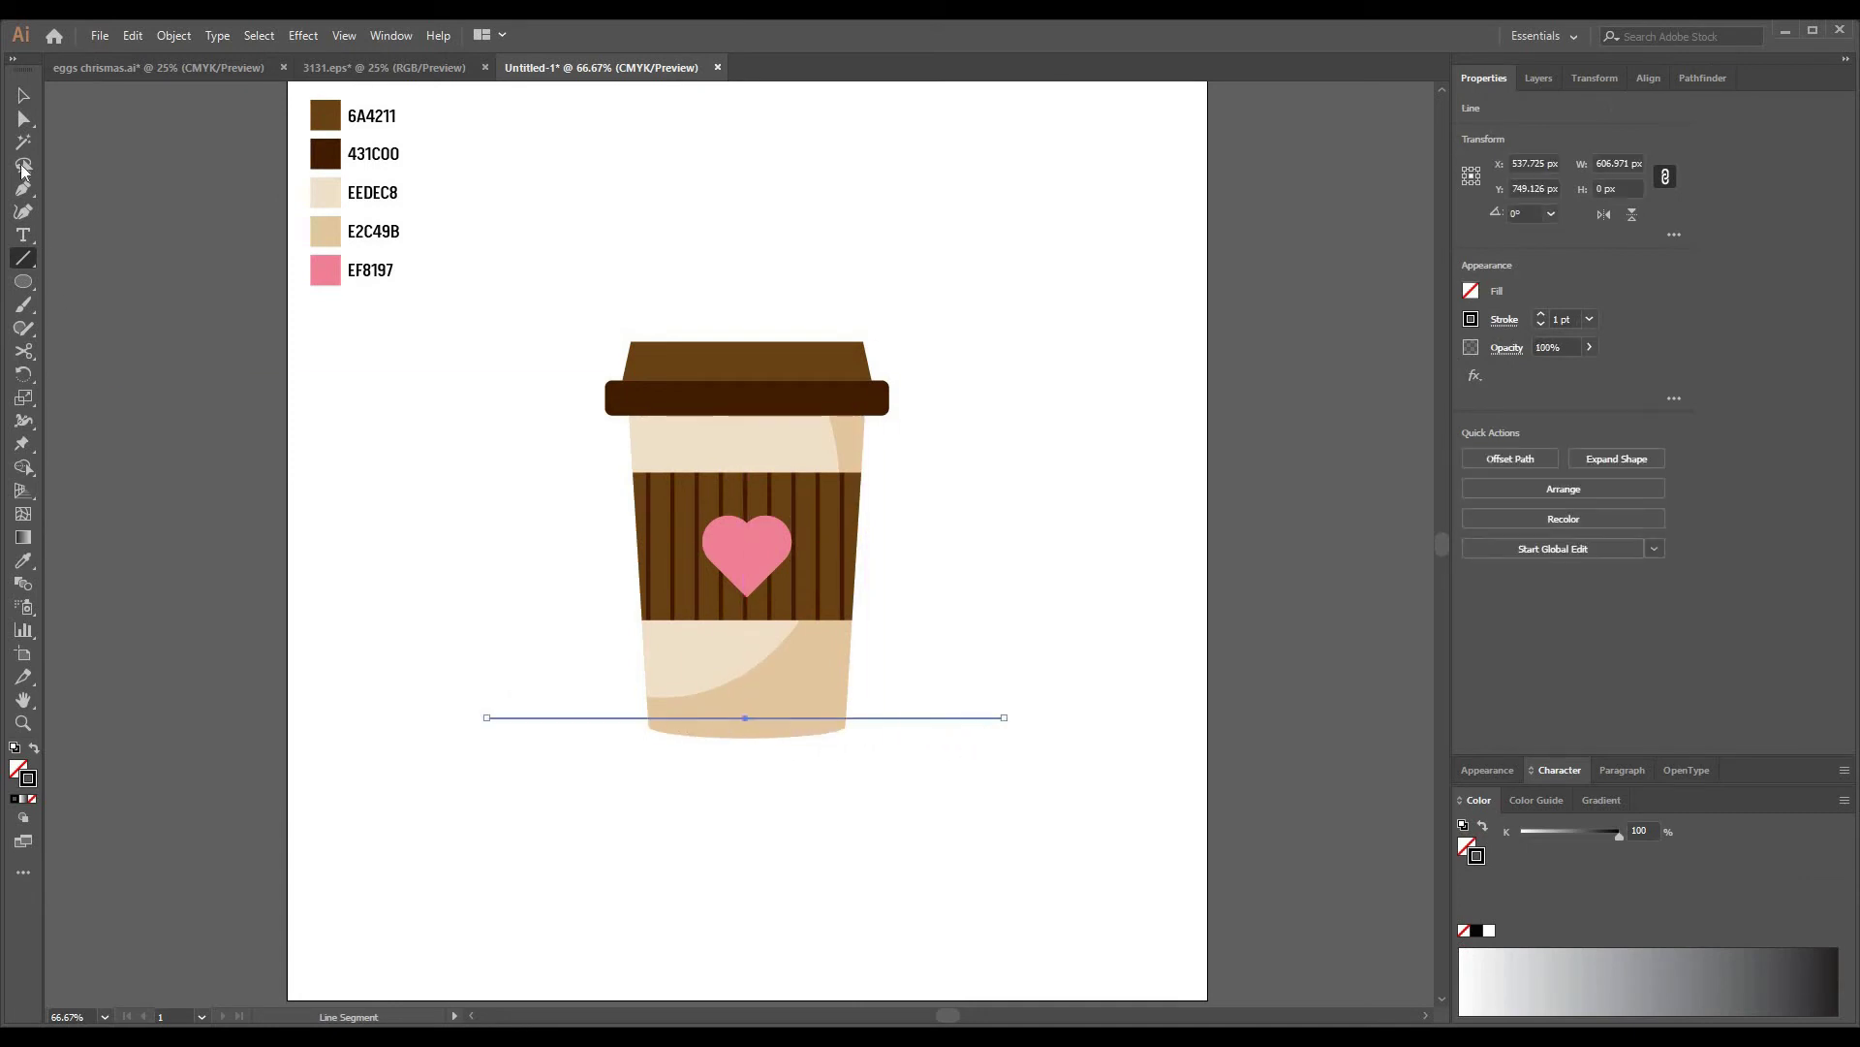
left_click(1504, 320)
left_click(1370, 341)
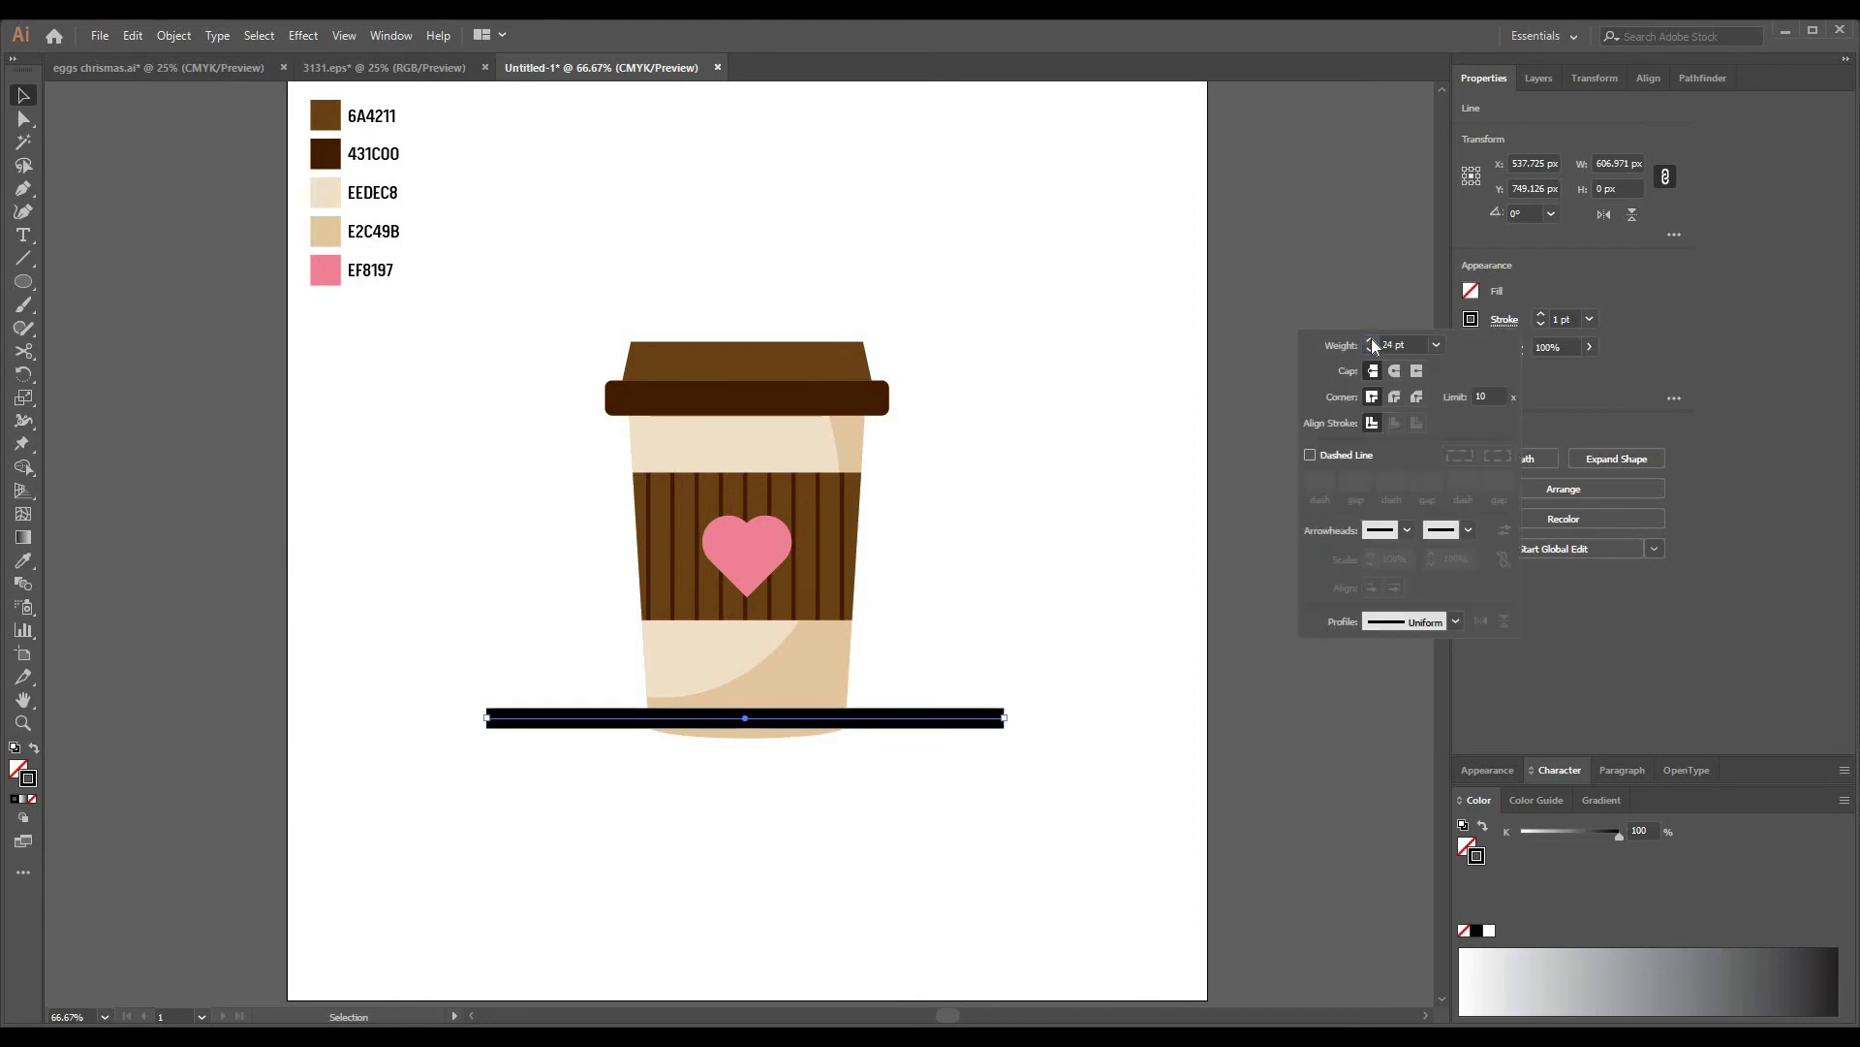
left_click(1370, 341)
left_click(1455, 621)
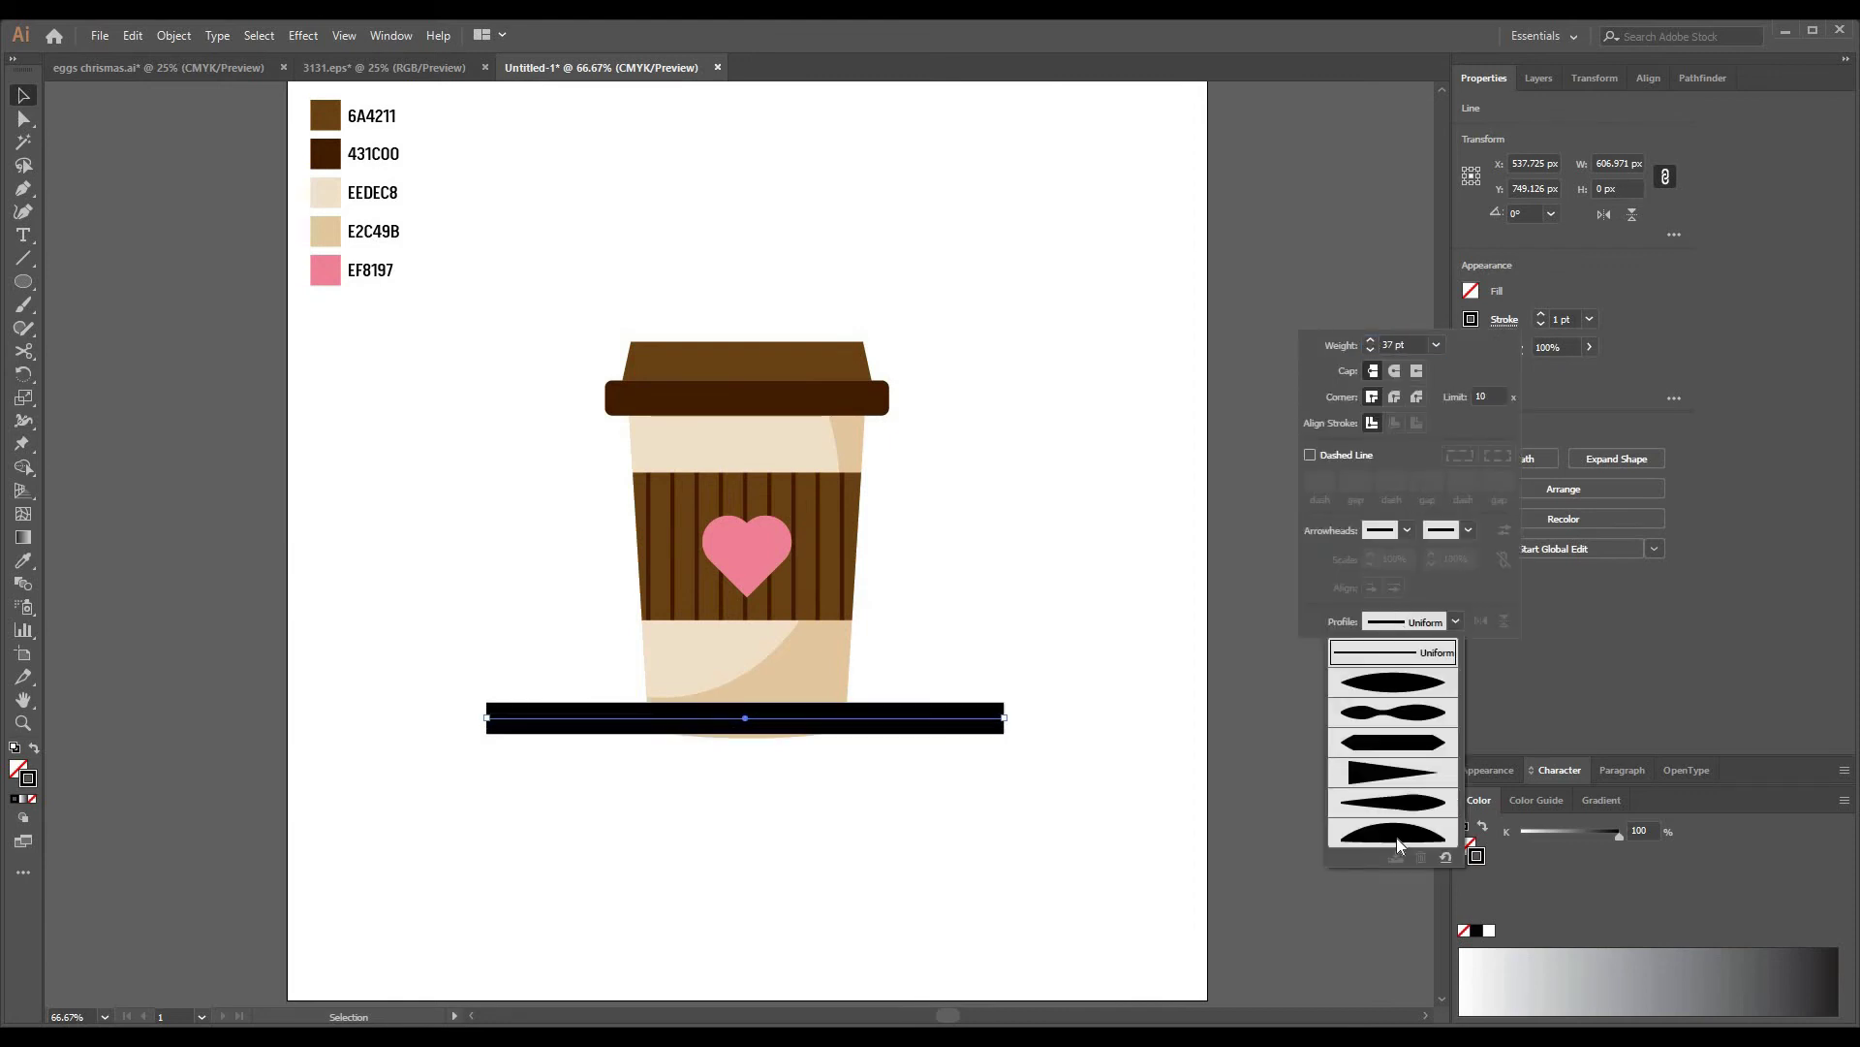
left_click(1405, 901)
left_click(1504, 621)
Step: Send the shadow behind the cup, expand its appearance, and set opacity to 65%
right_click(877, 332)
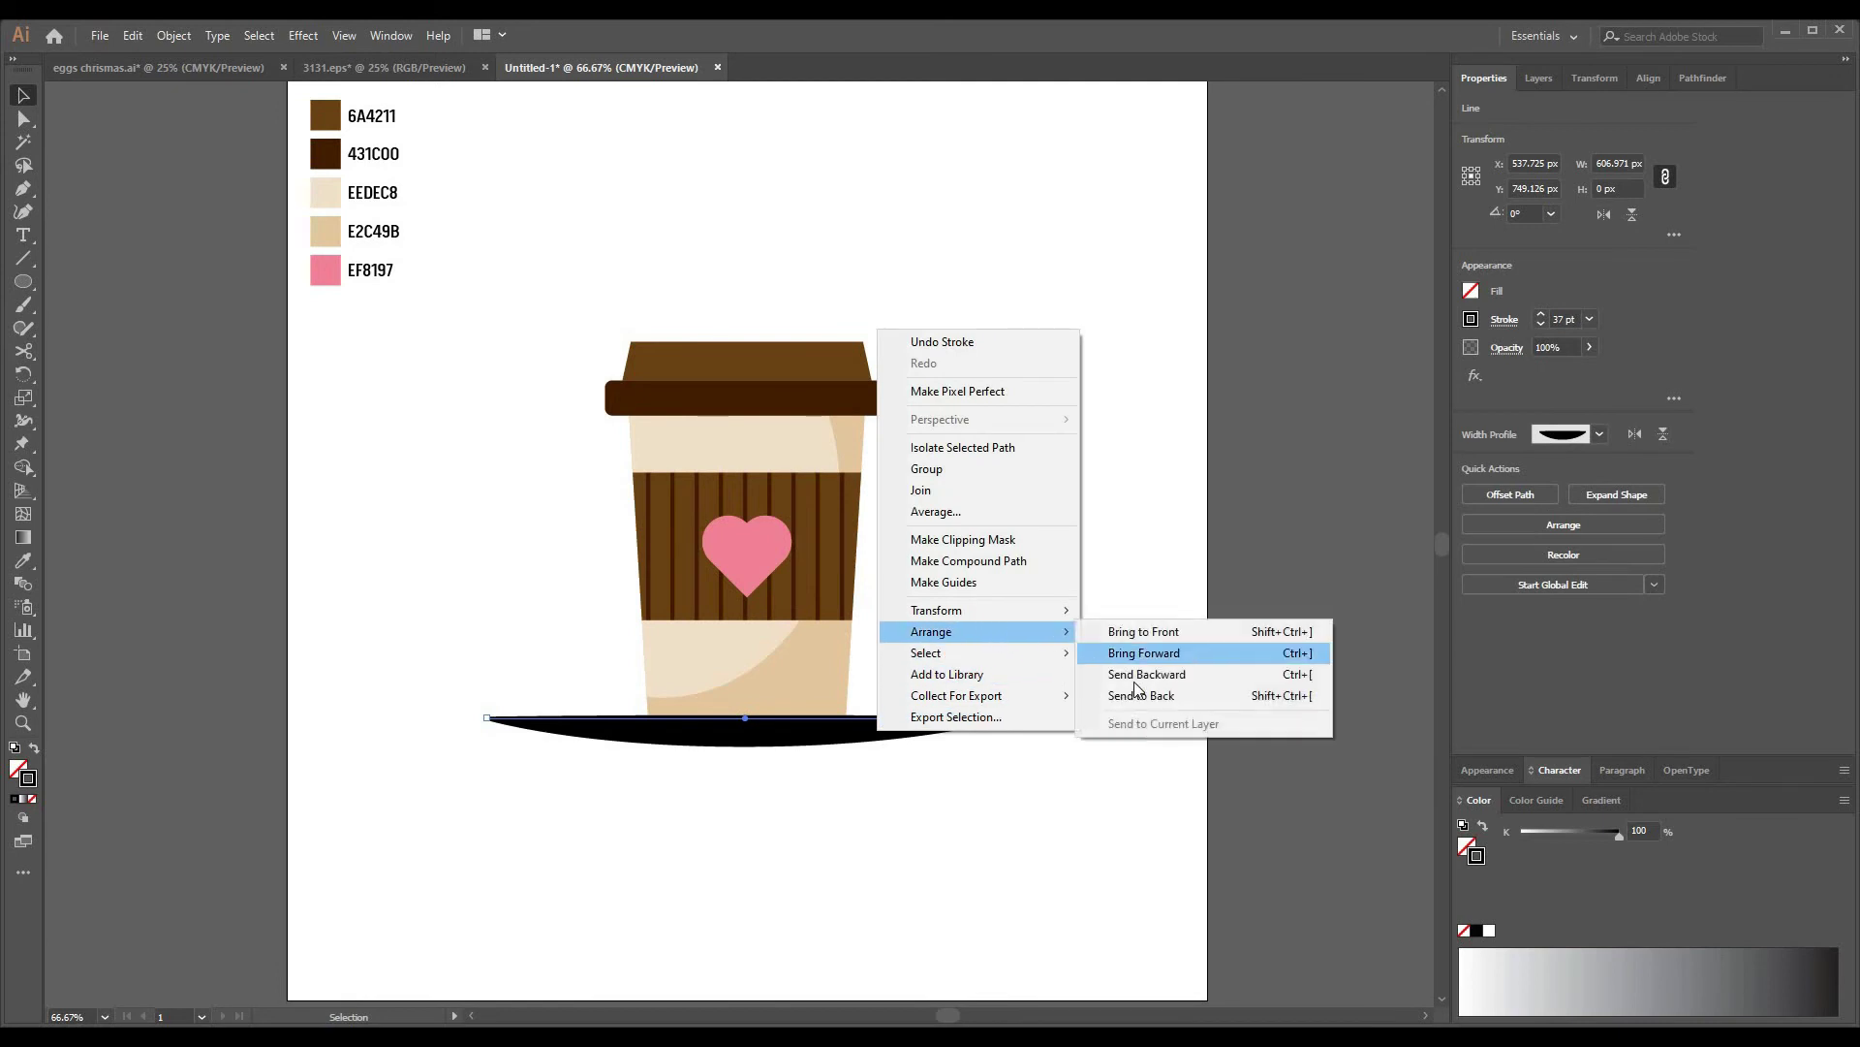
left_click(1124, 696)
left_click(174, 35)
left_click(223, 285)
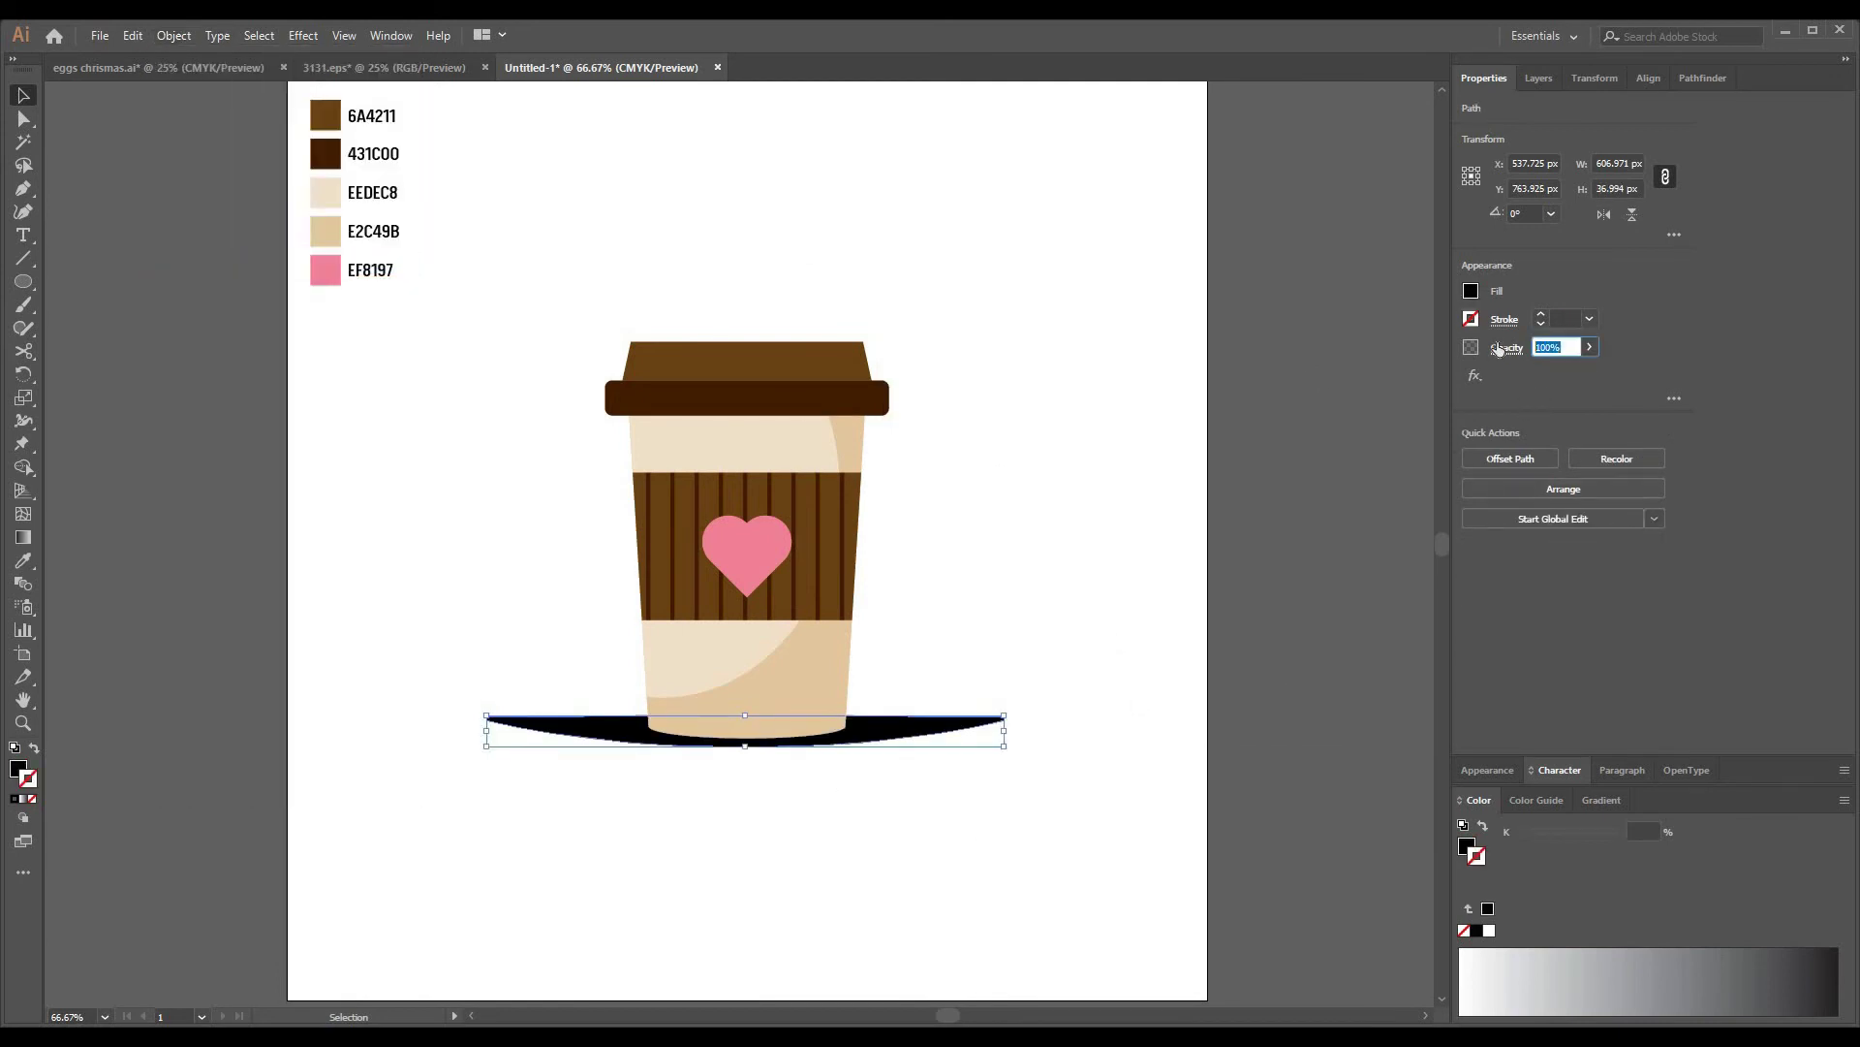
left_click(1560, 347)
type("60")
key("Return")
left_click(1014, 646)
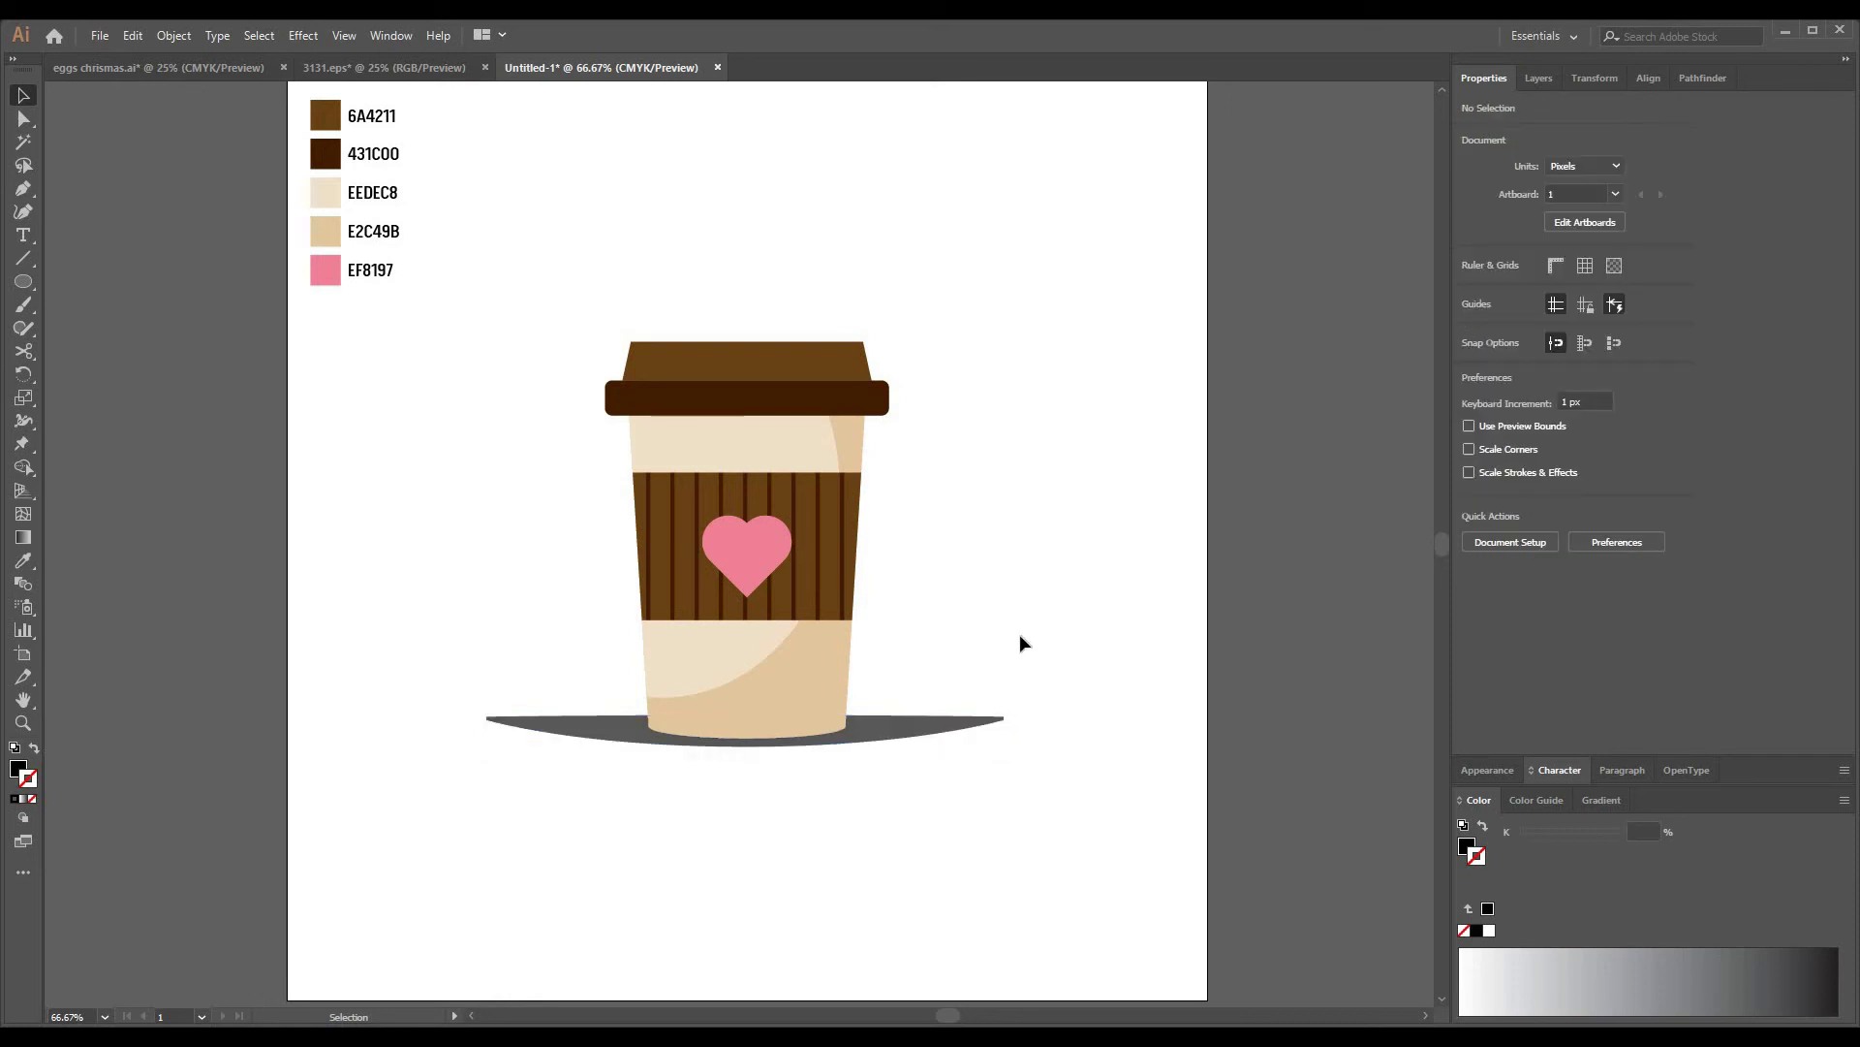
Step: Draw a curly steam line above the lid with a 3 pt tapered width-profile stroke
left_click(710, 322)
left_click_drag(686, 246, 686, 182)
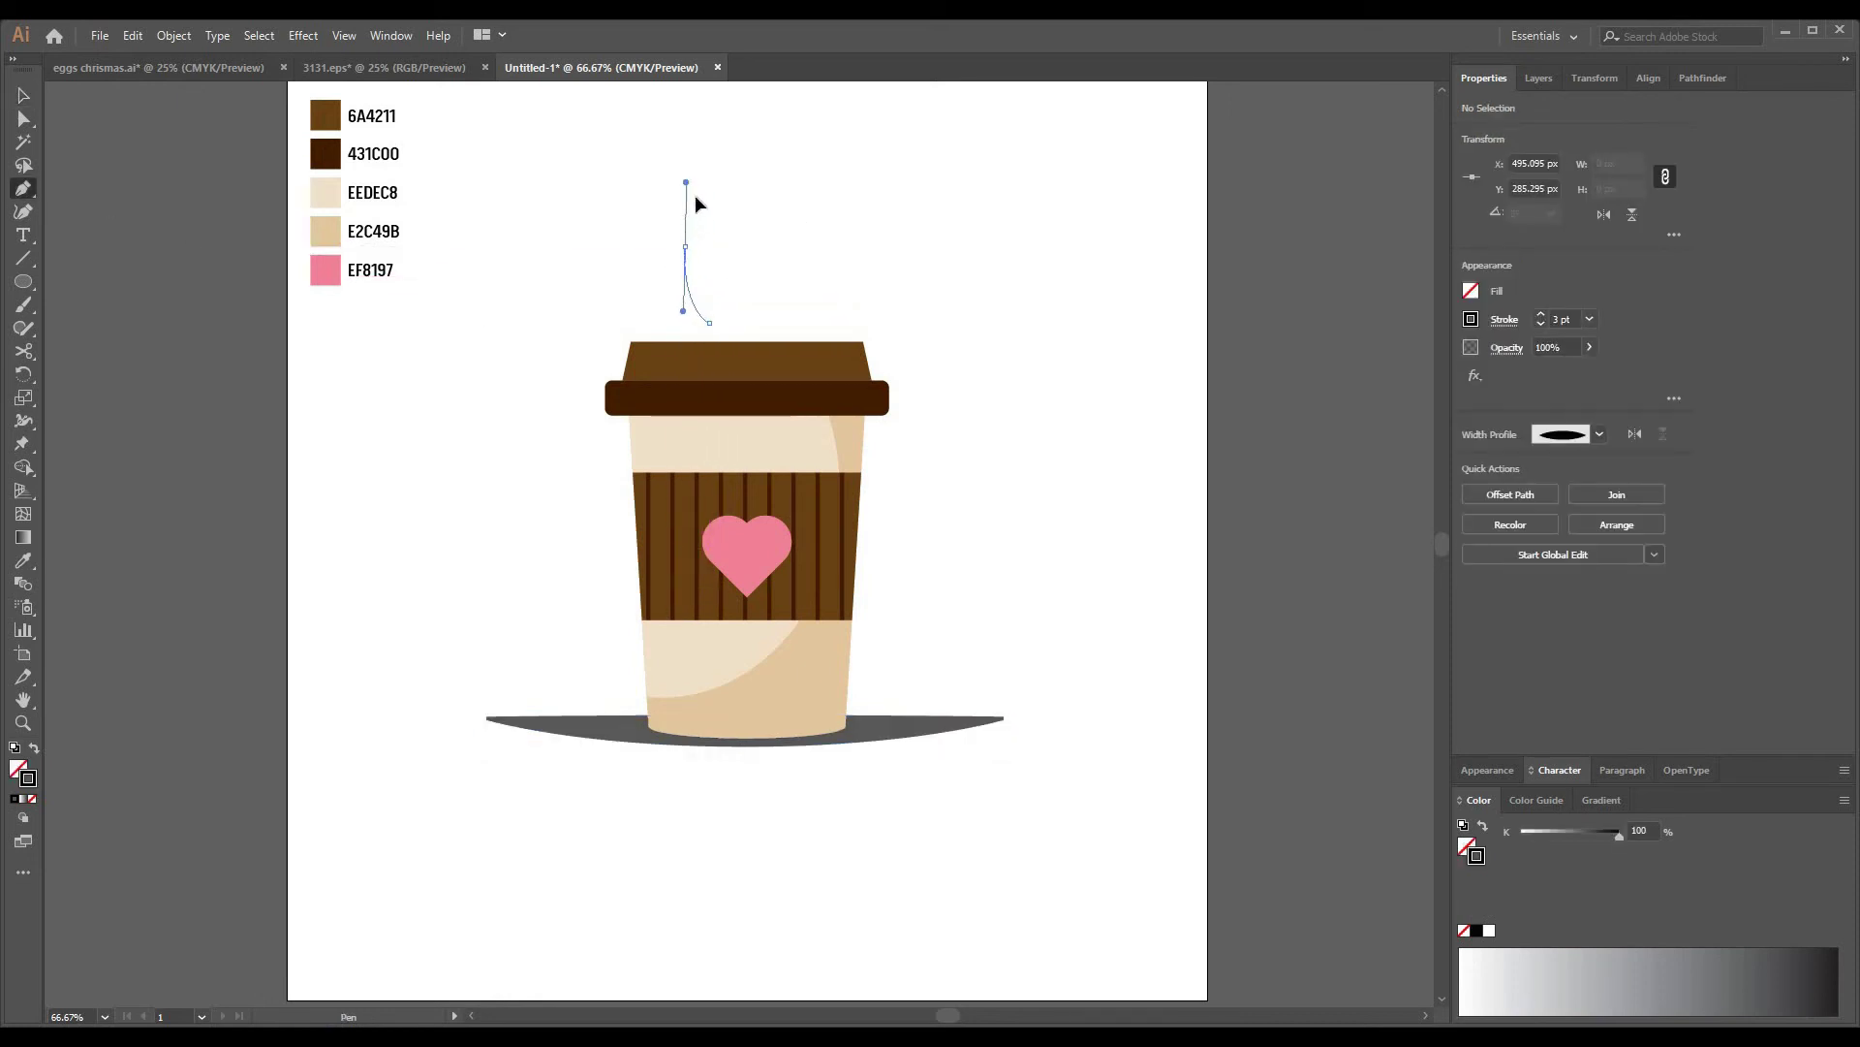
left_click_drag(652, 264, 681, 315)
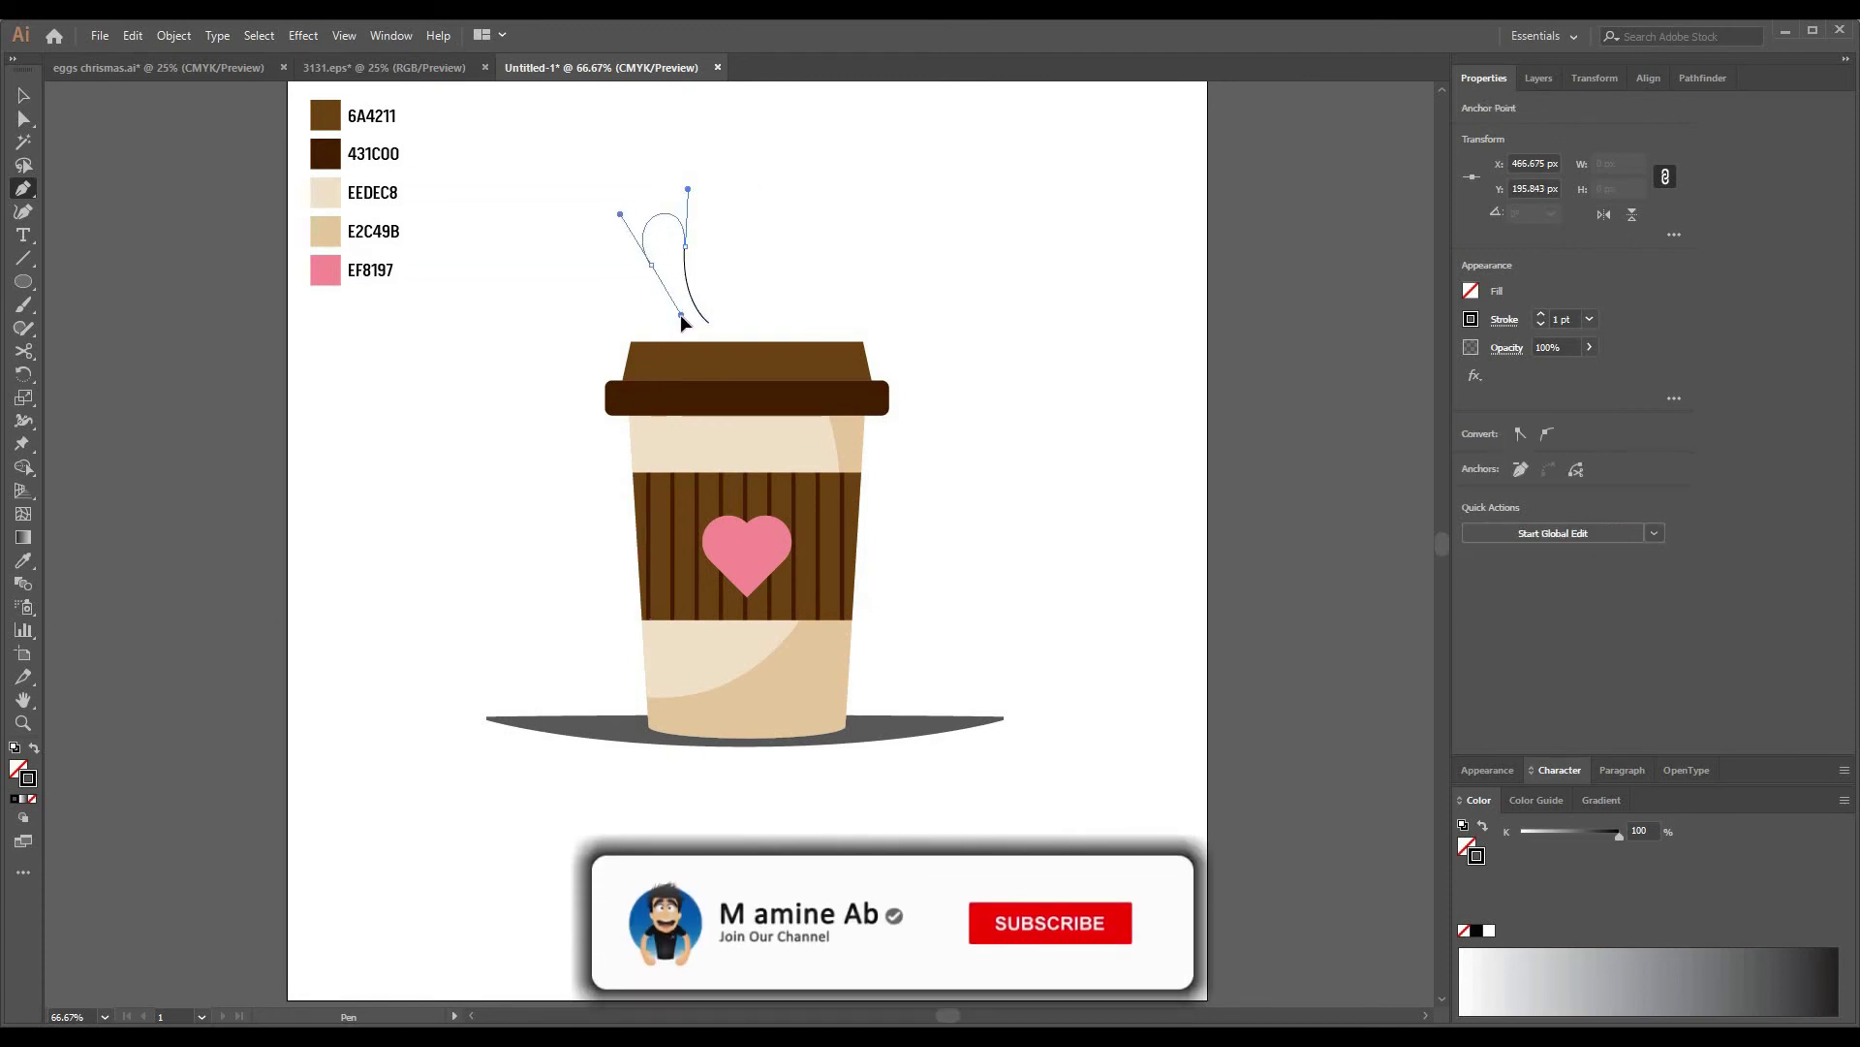
left_click(23, 95)
left_click(1541, 314)
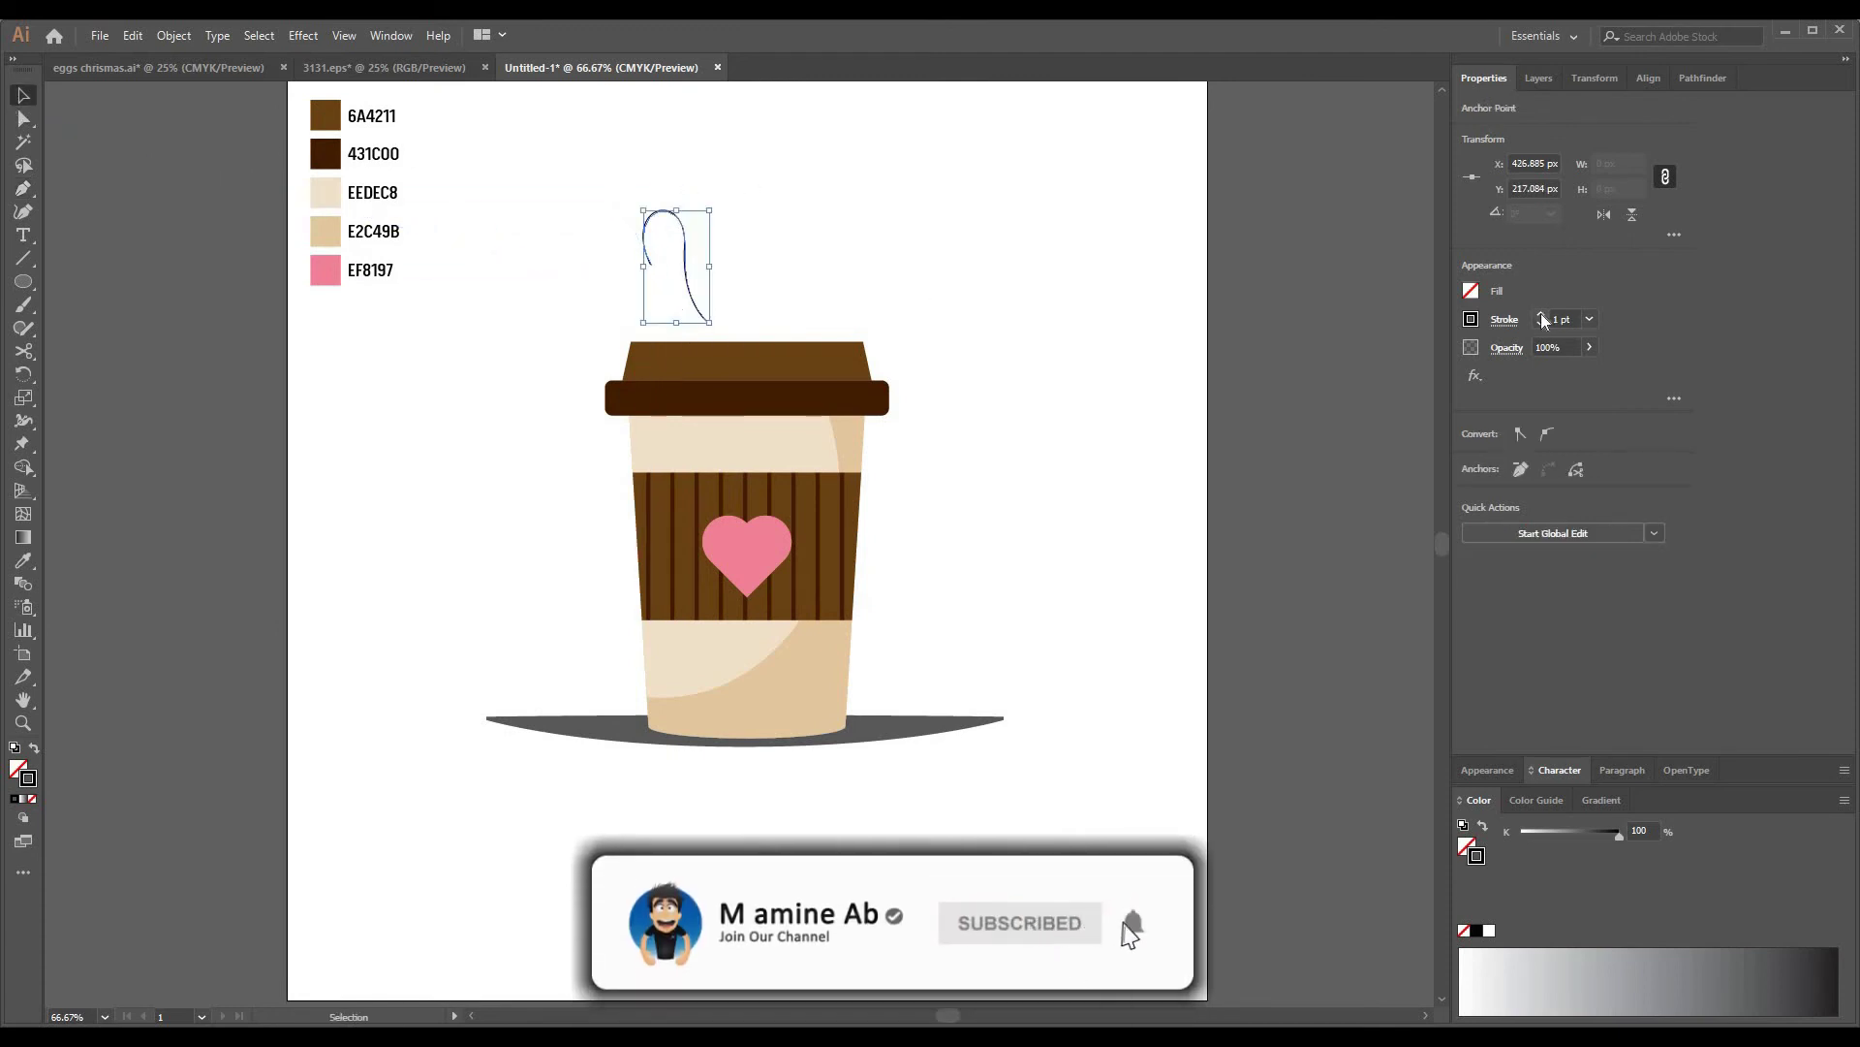
left_click(1503, 320)
left_click(1463, 623)
left_click(1395, 669)
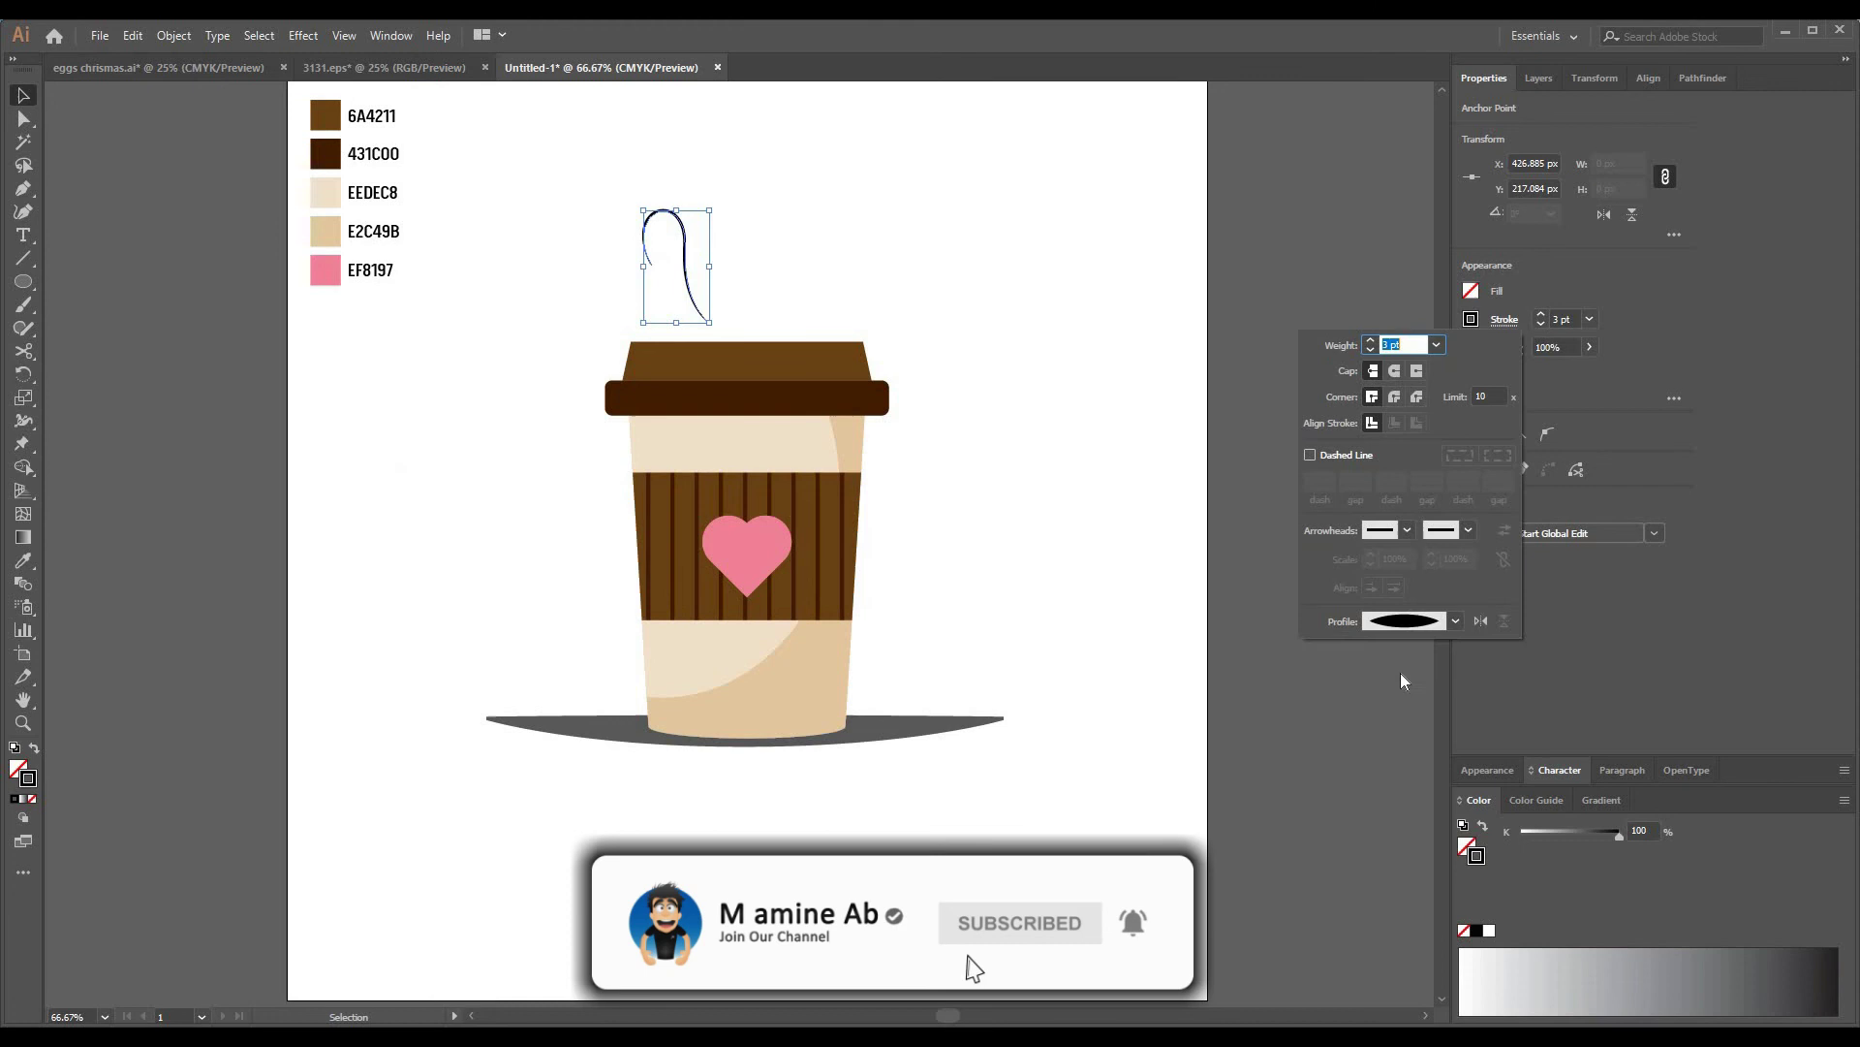
left_click(936, 271)
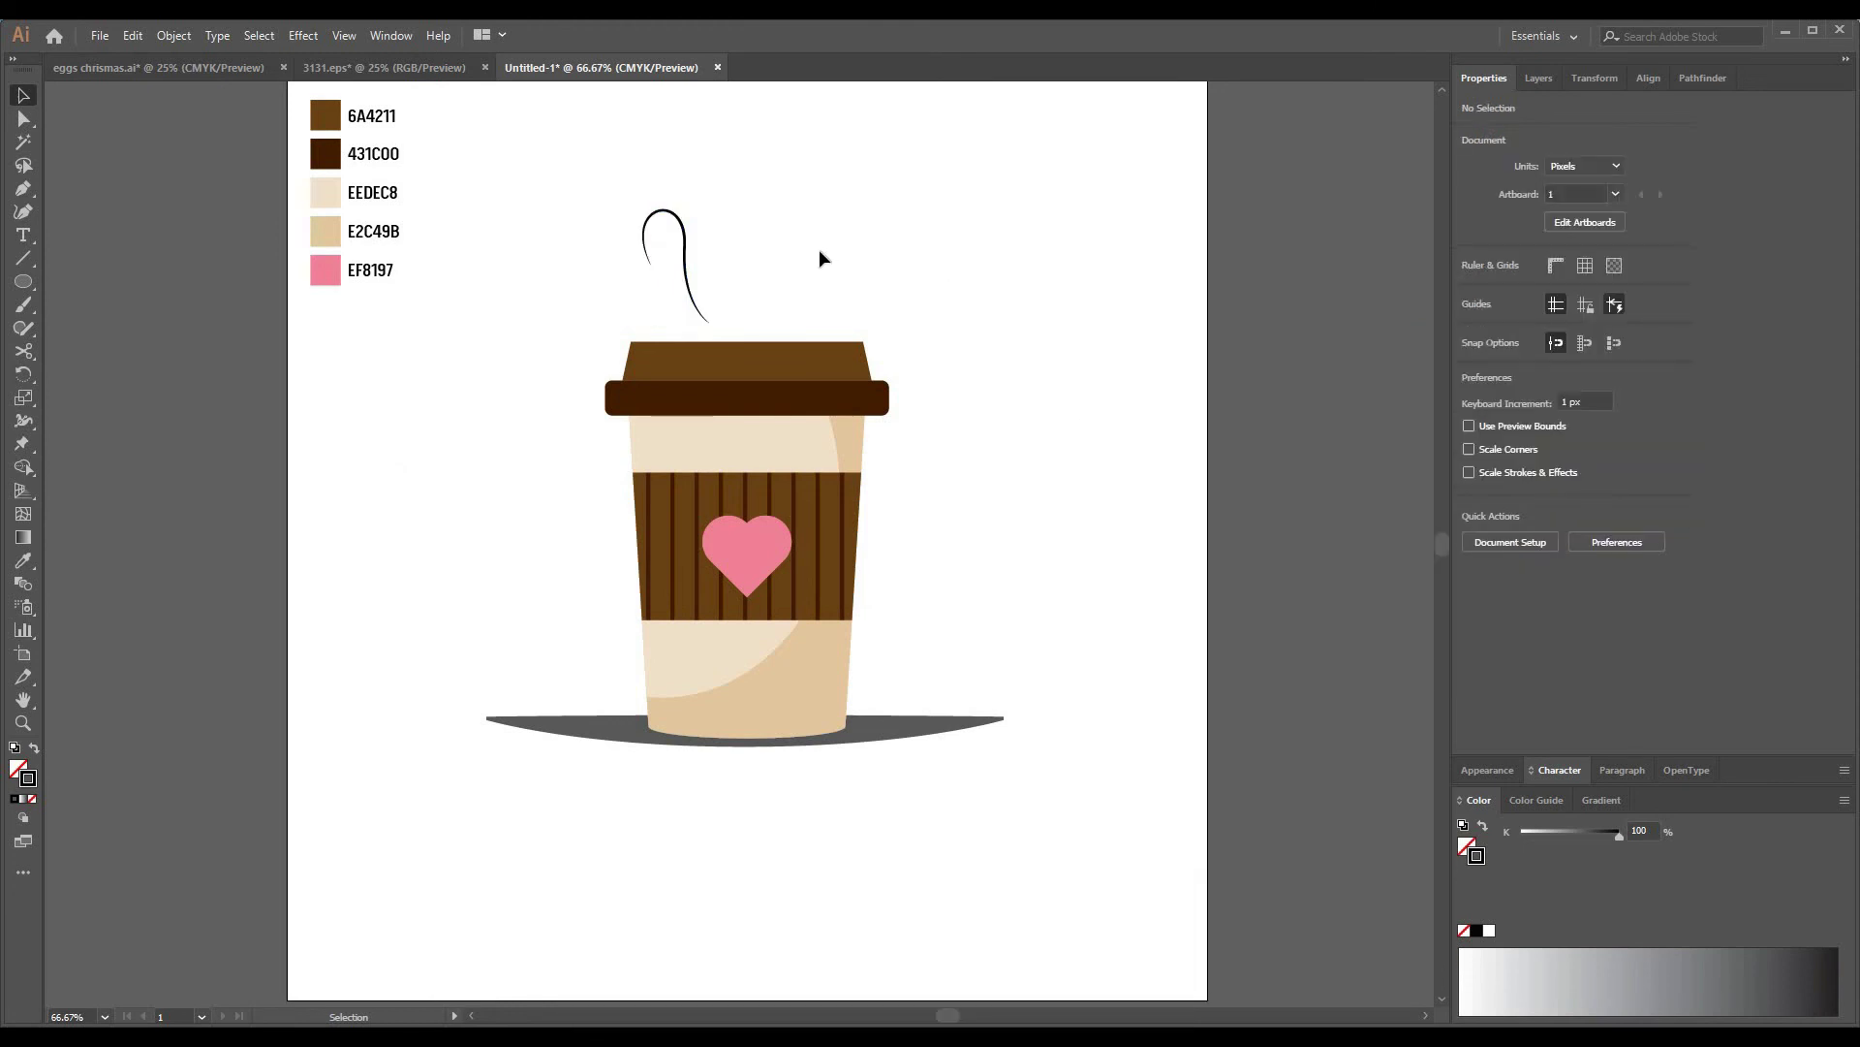
Step: Duplicate the steam line to the right, reflect it, and tilt it into position
left_click_drag(690, 291, 781, 290)
right_click(781, 291)
left_click(1025, 623)
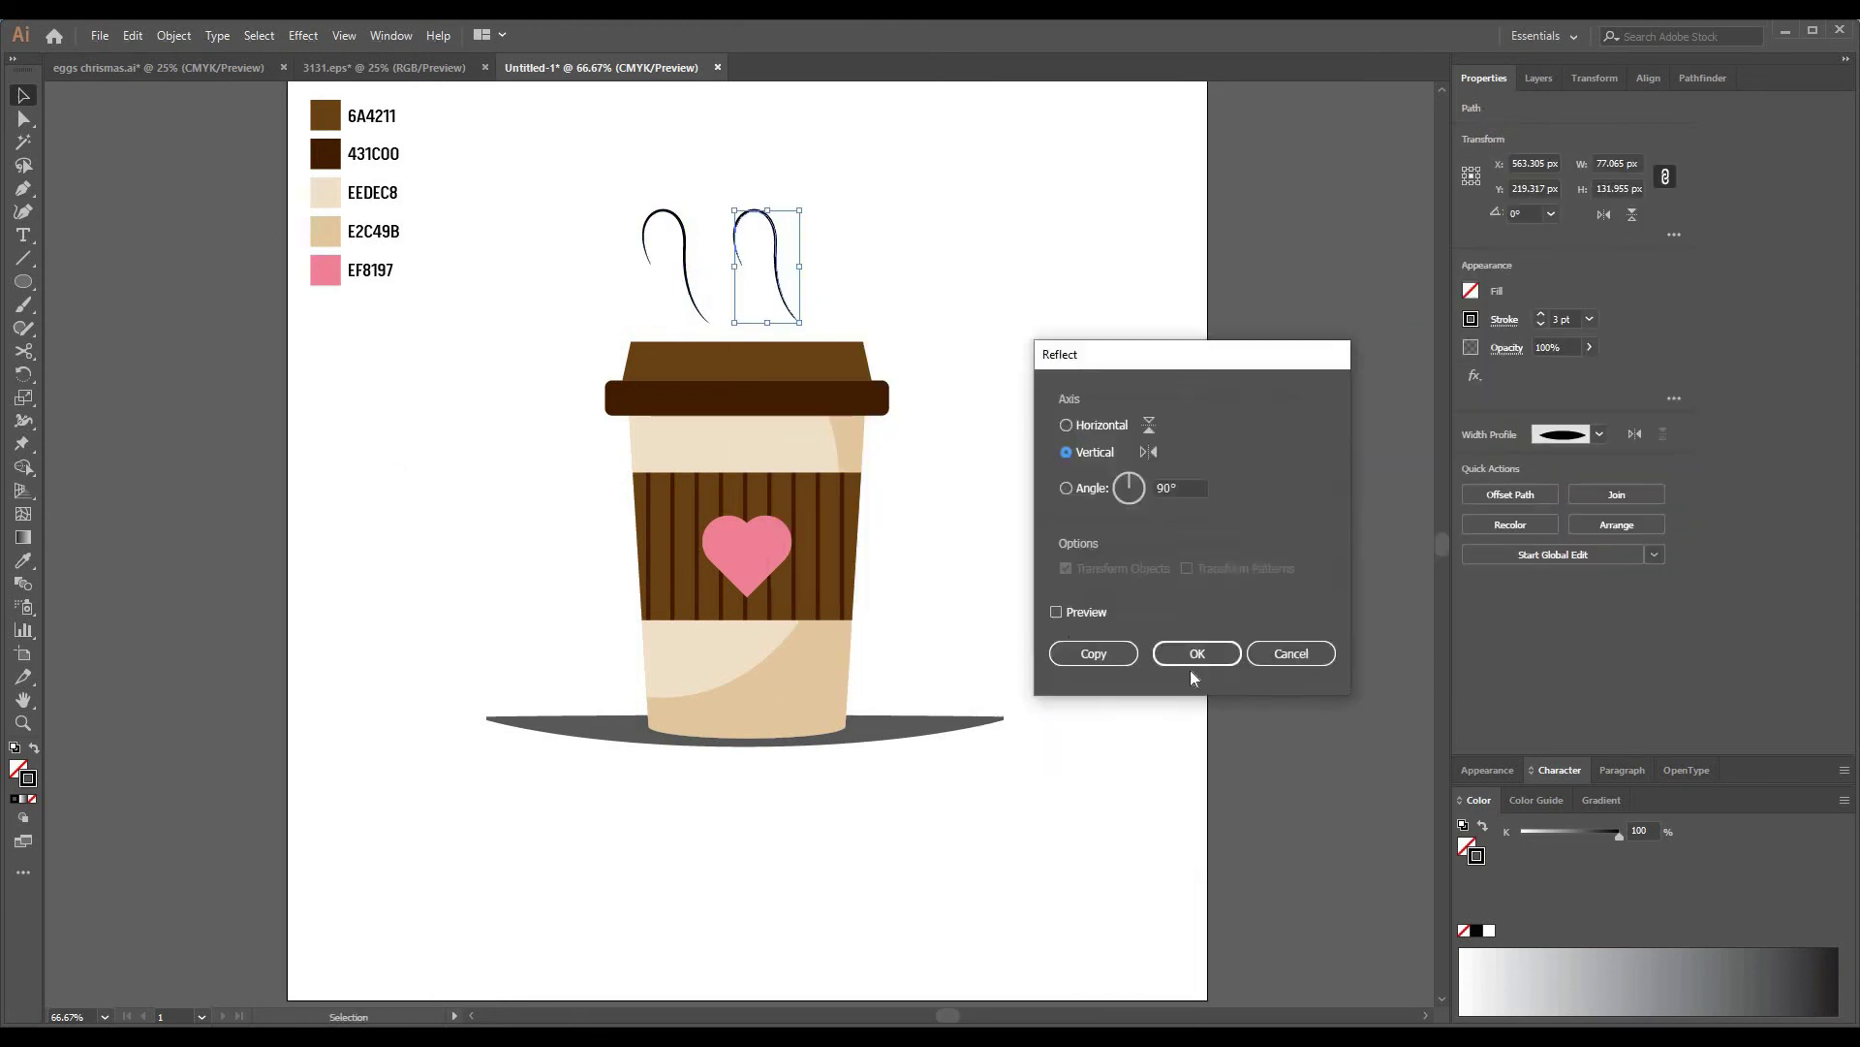
left_click(1196, 659)
left_click_drag(760, 301, 799, 300)
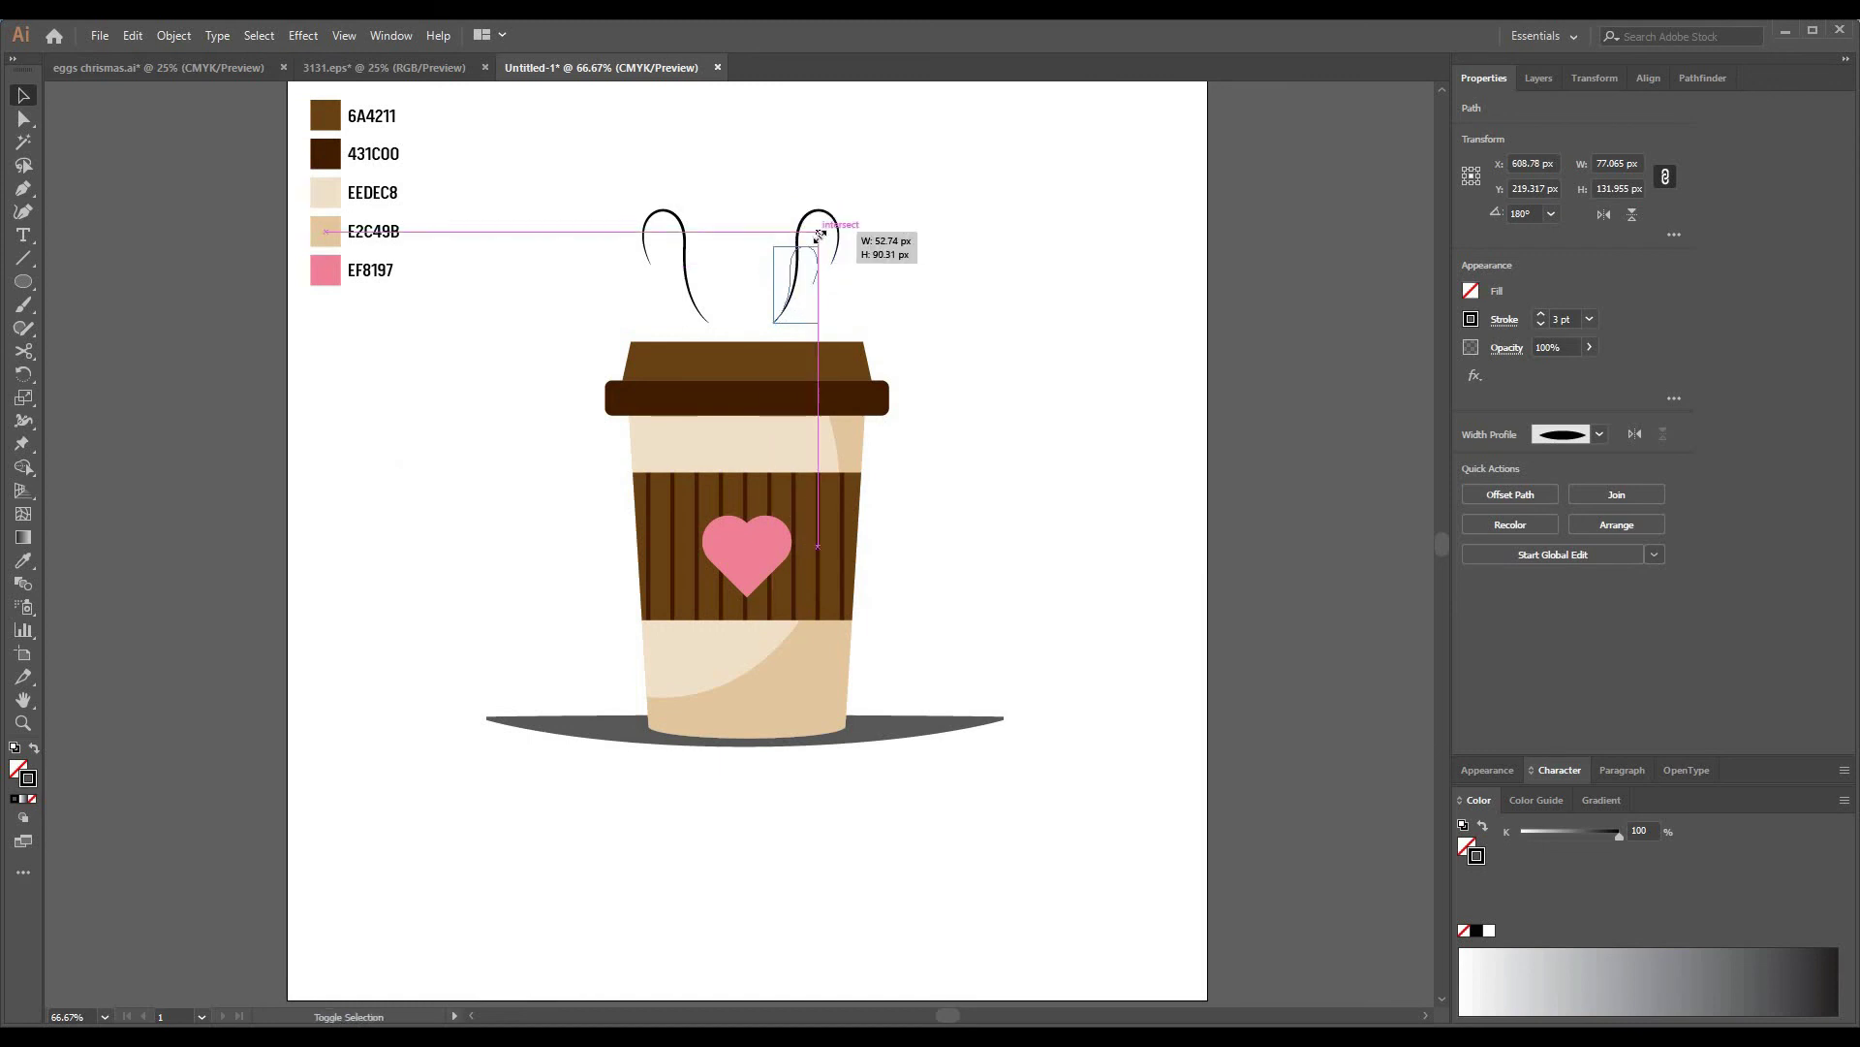
left_click_drag(842, 210, 877, 238)
left_click(905, 236)
key("p")
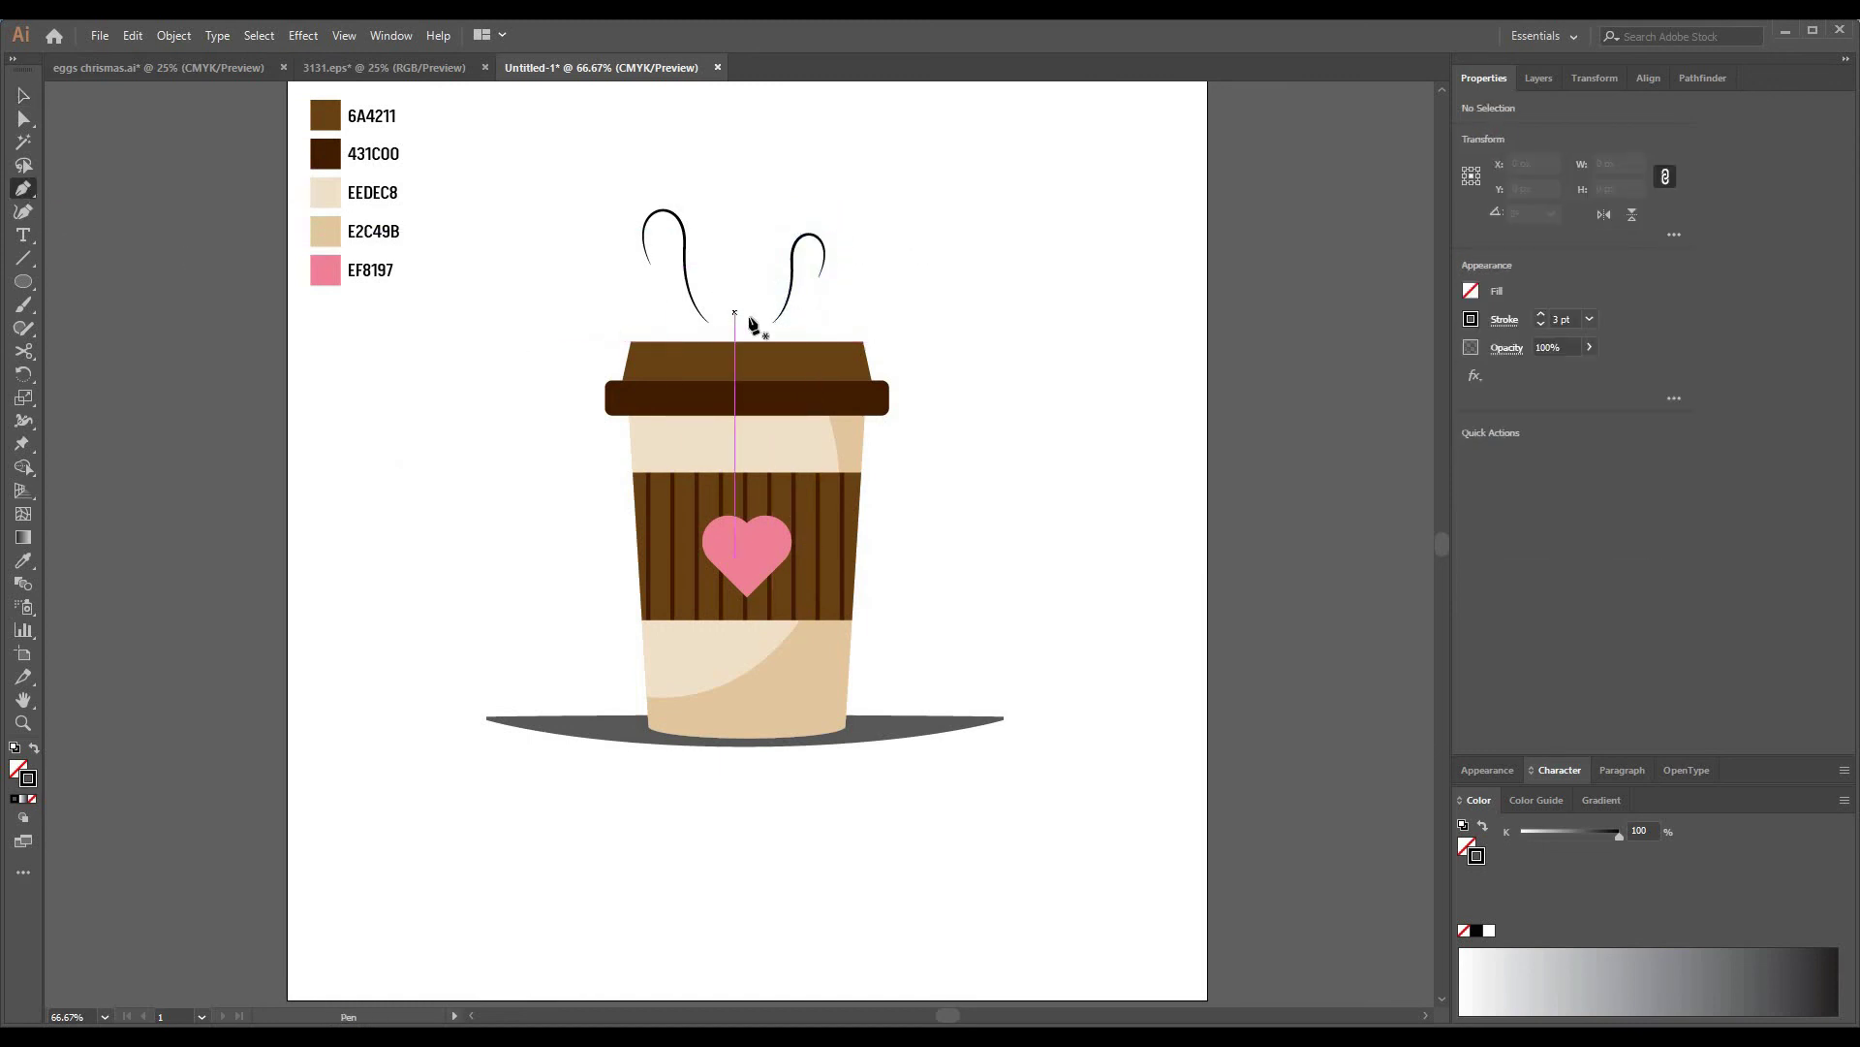
Step: Draw a taller looping steam curve rising from the lid centre
left_click(744, 320)
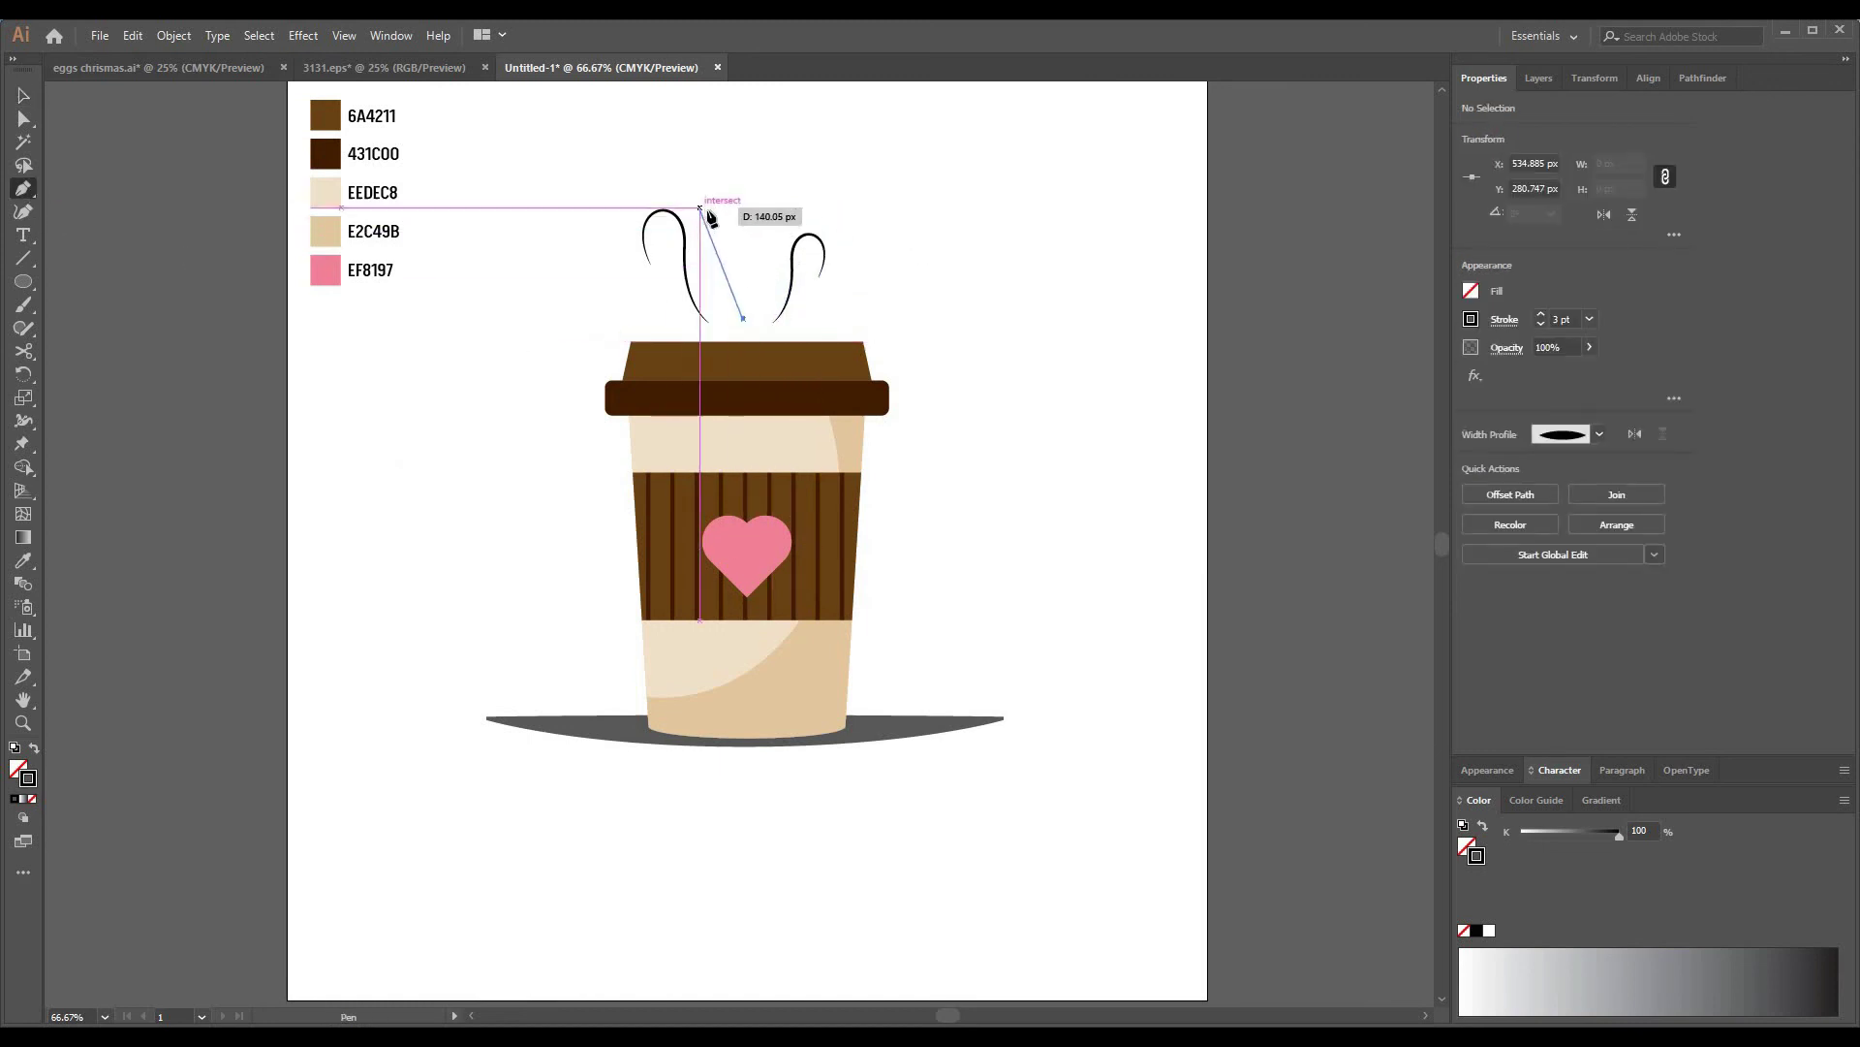
left_click_drag(710, 211, 658, 167)
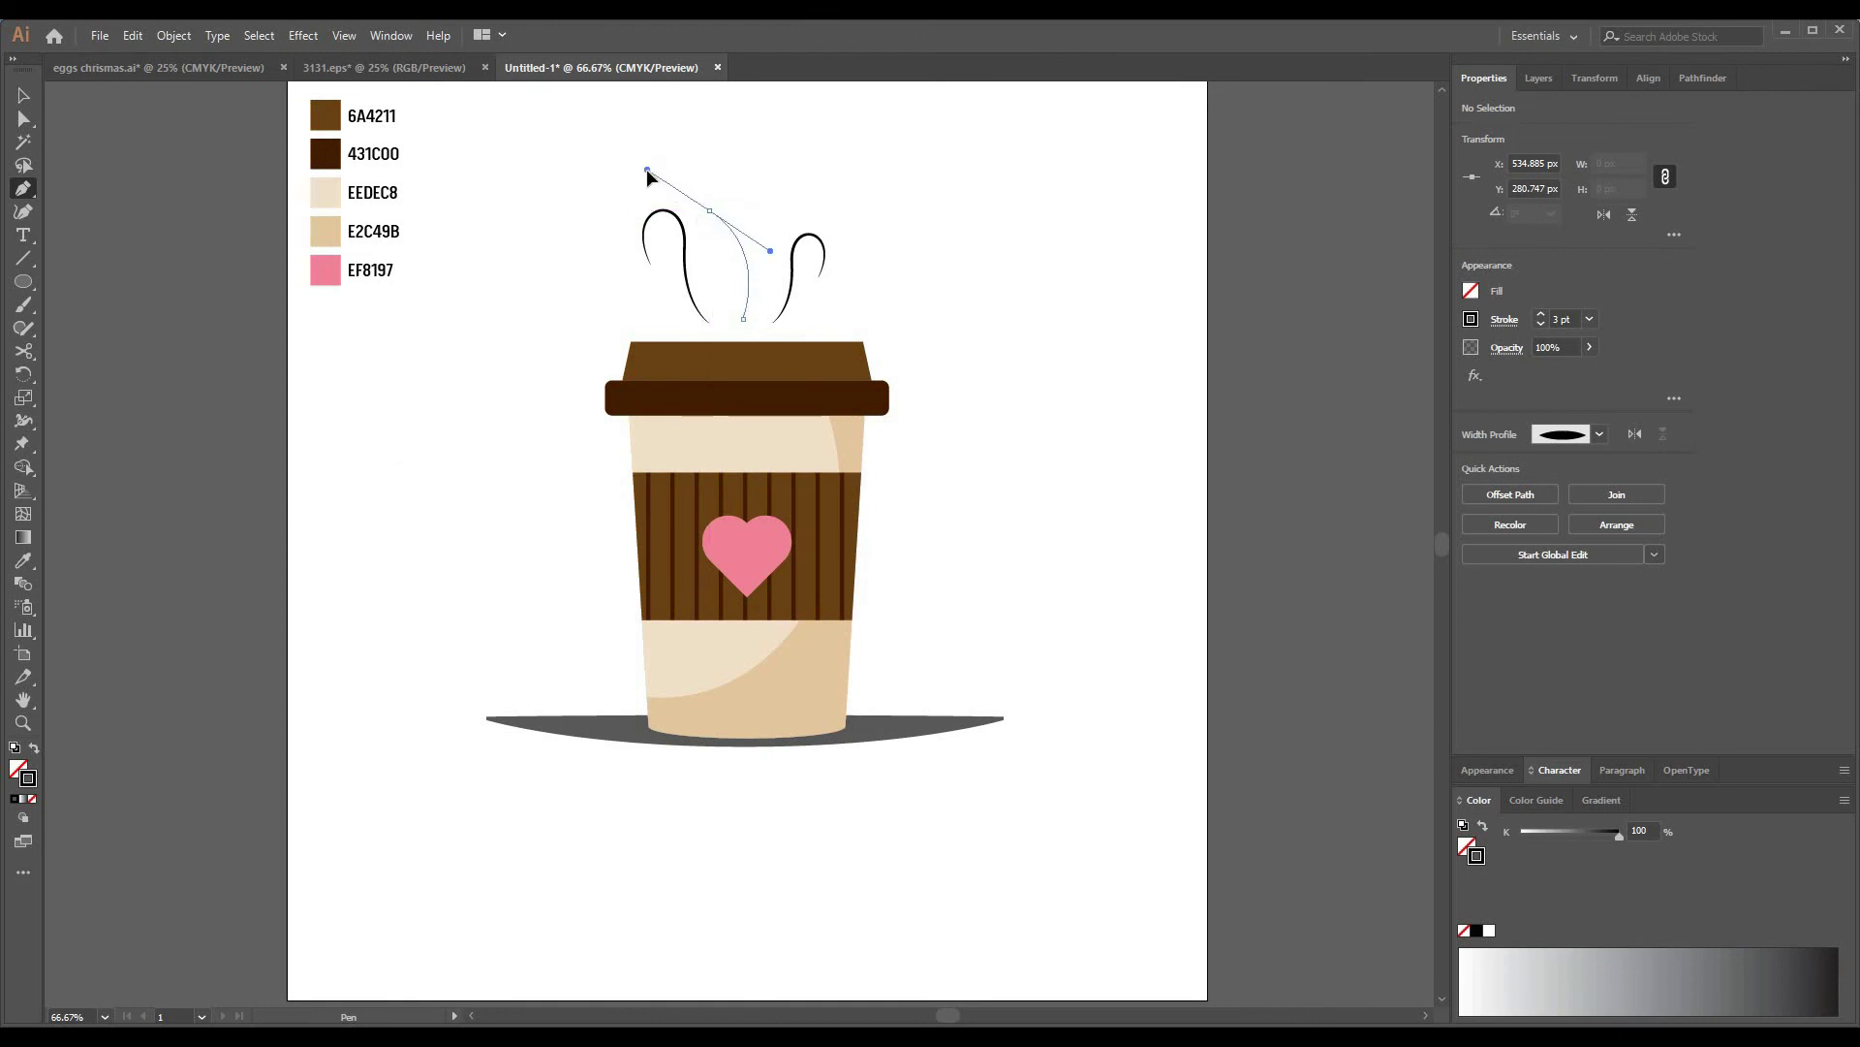
mouse_move(767, 193)
left_mouse_down()
mouse_move(781, 242)
mouse_move(715, 193)
mouse_move(694, 145)
left_mouse_up()
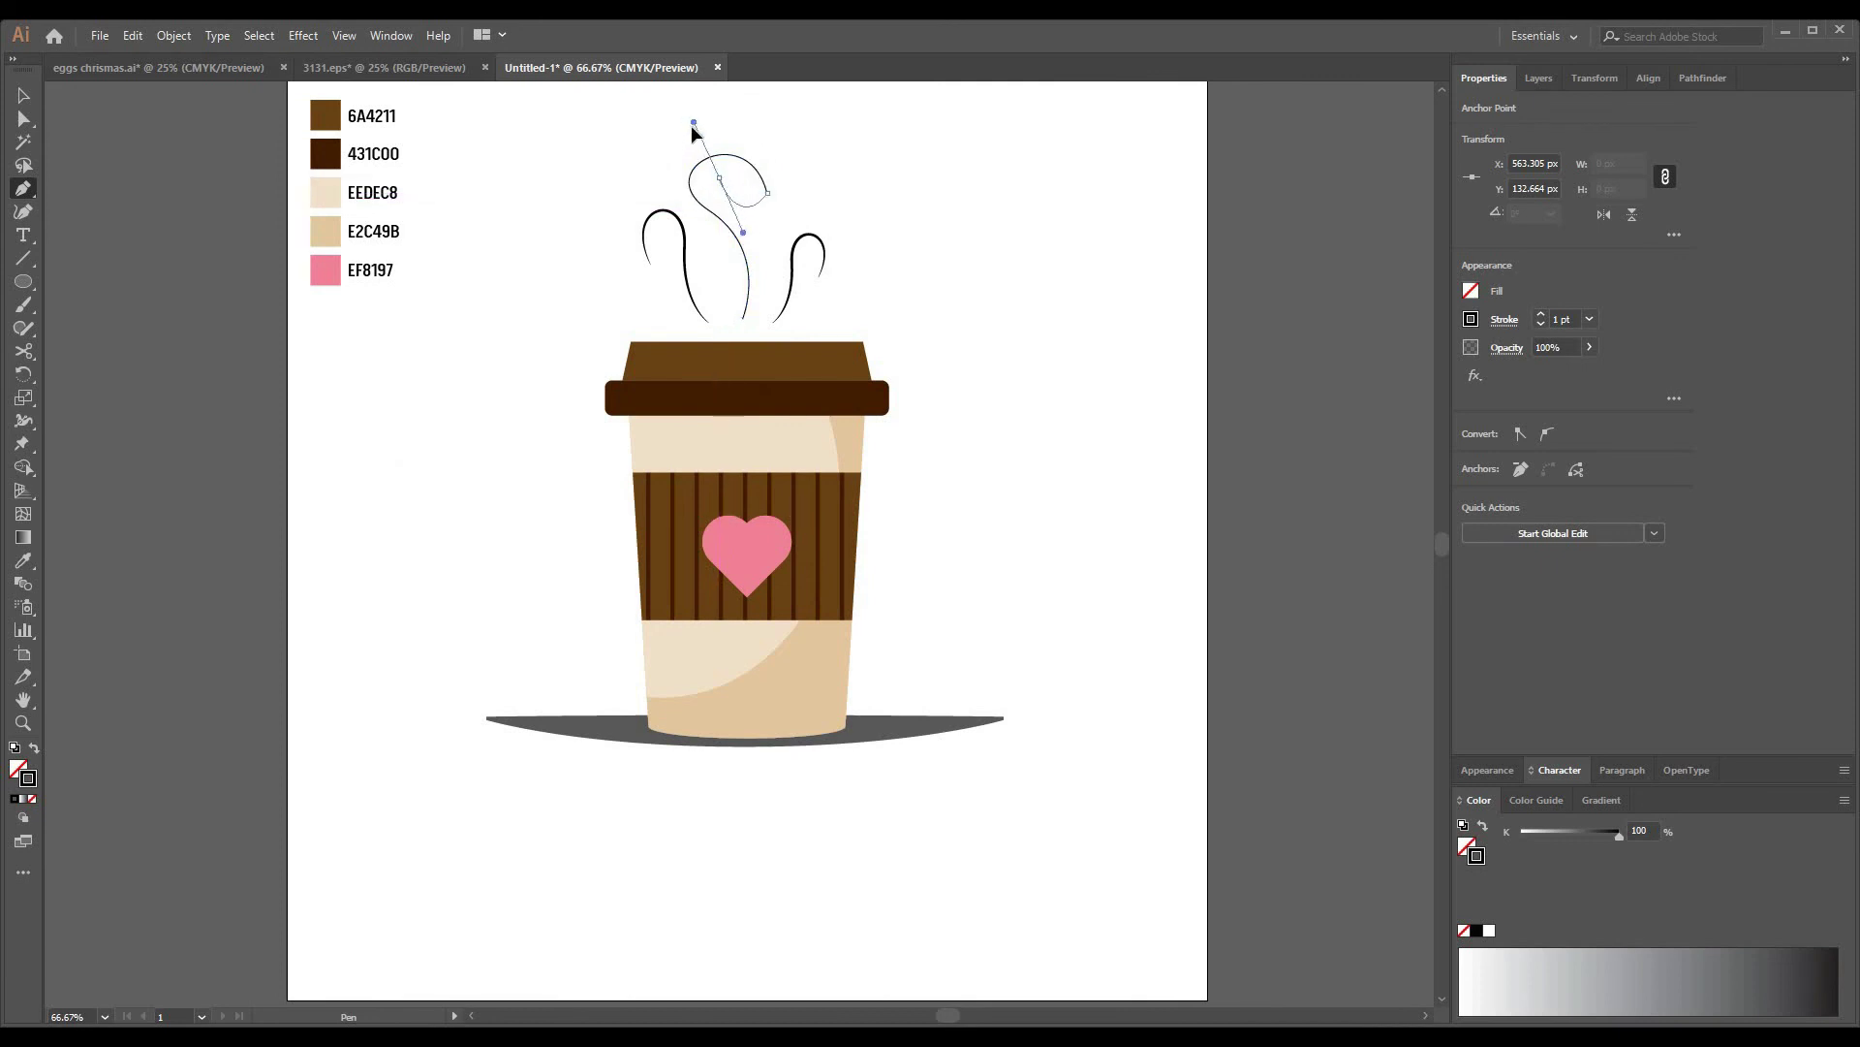
left_click(23, 95)
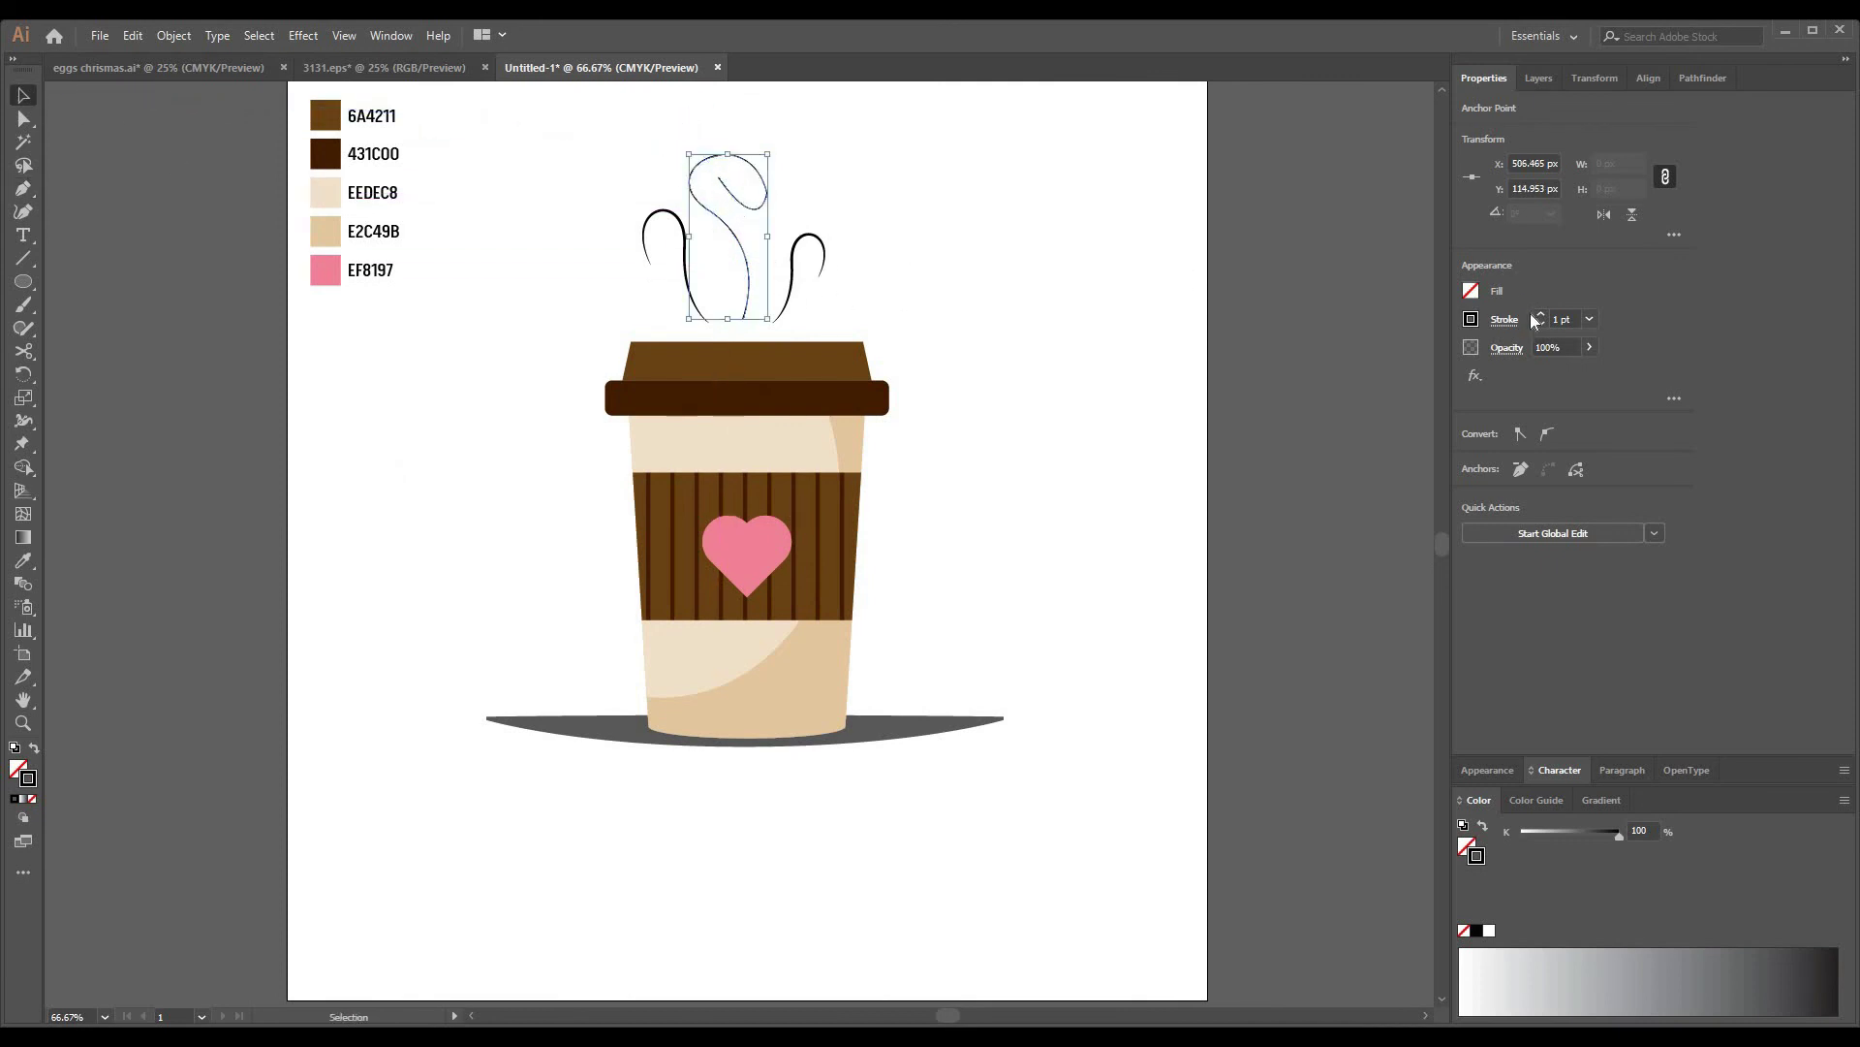
Step: Give the central steam curve the same tapered stroke width profile
left_click(1541, 314)
left_click(1541, 314)
left_click(1455, 621)
left_click(1396, 685)
left_click(1051, 349)
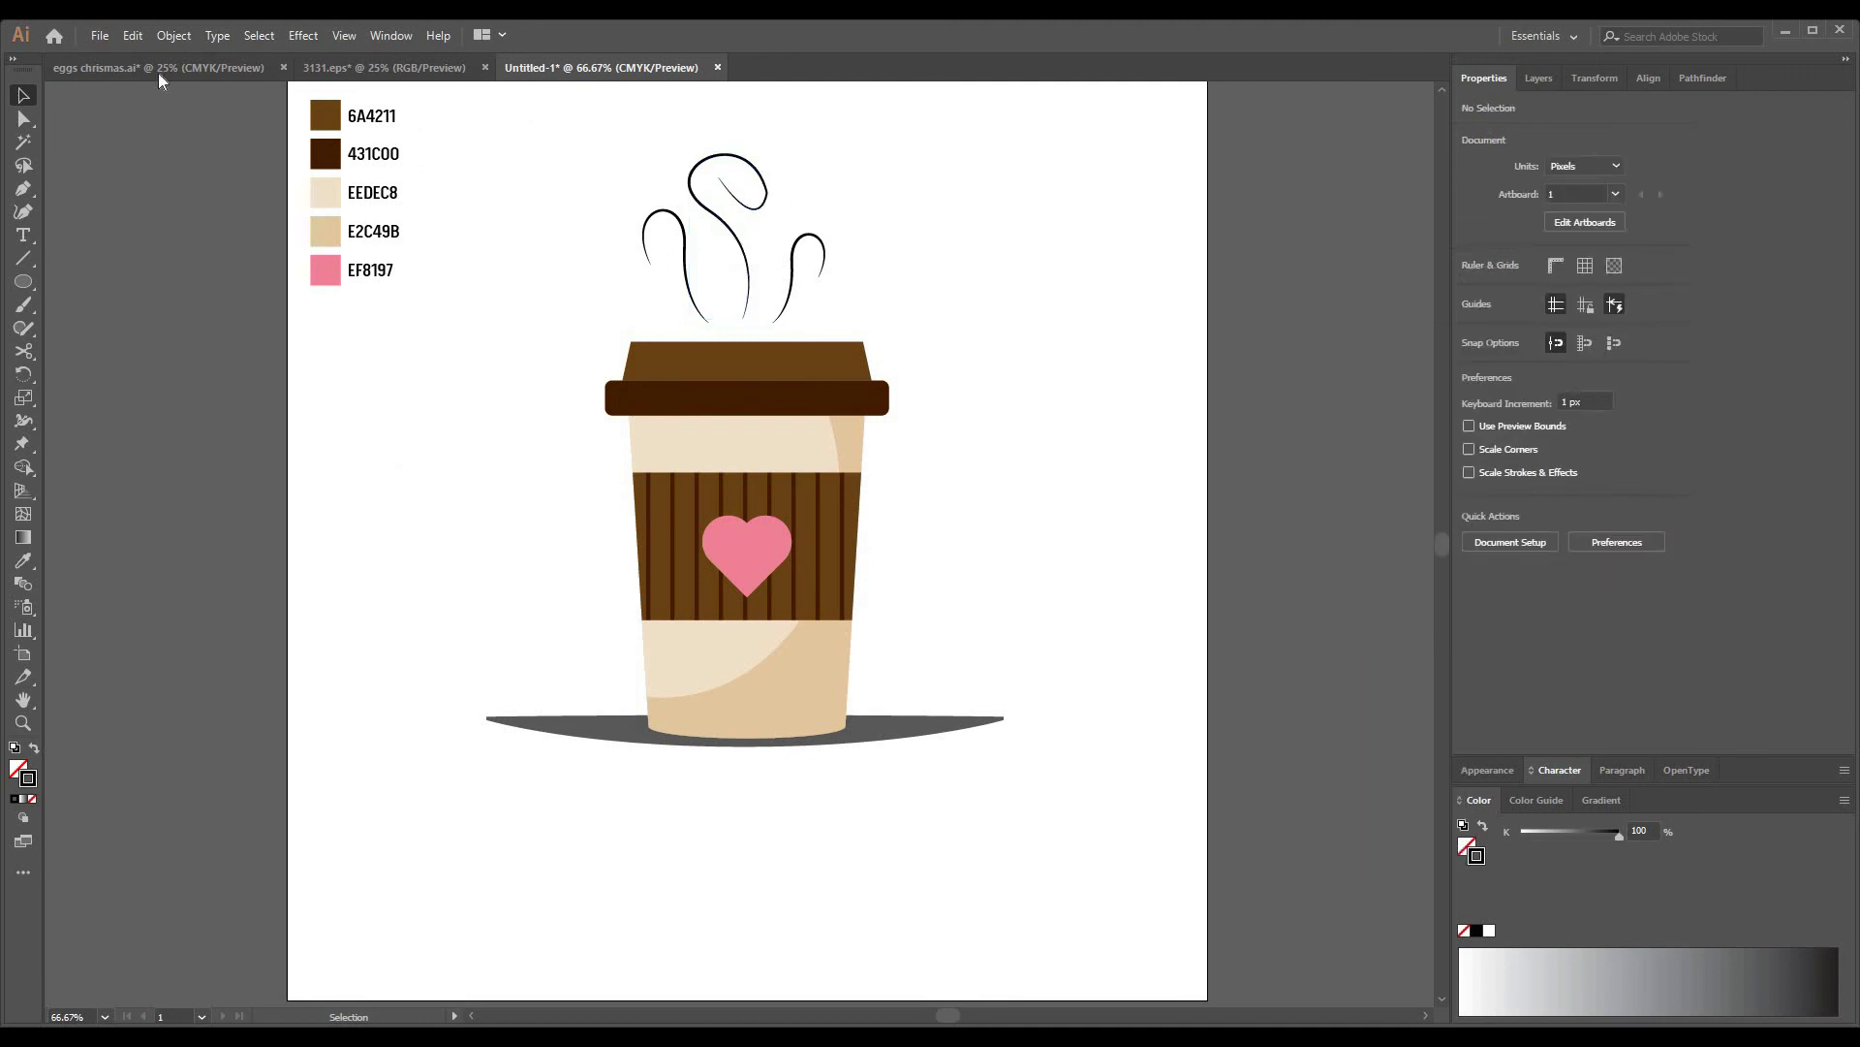
left_click(24, 118)
left_click(767, 193)
left_click(607, 174)
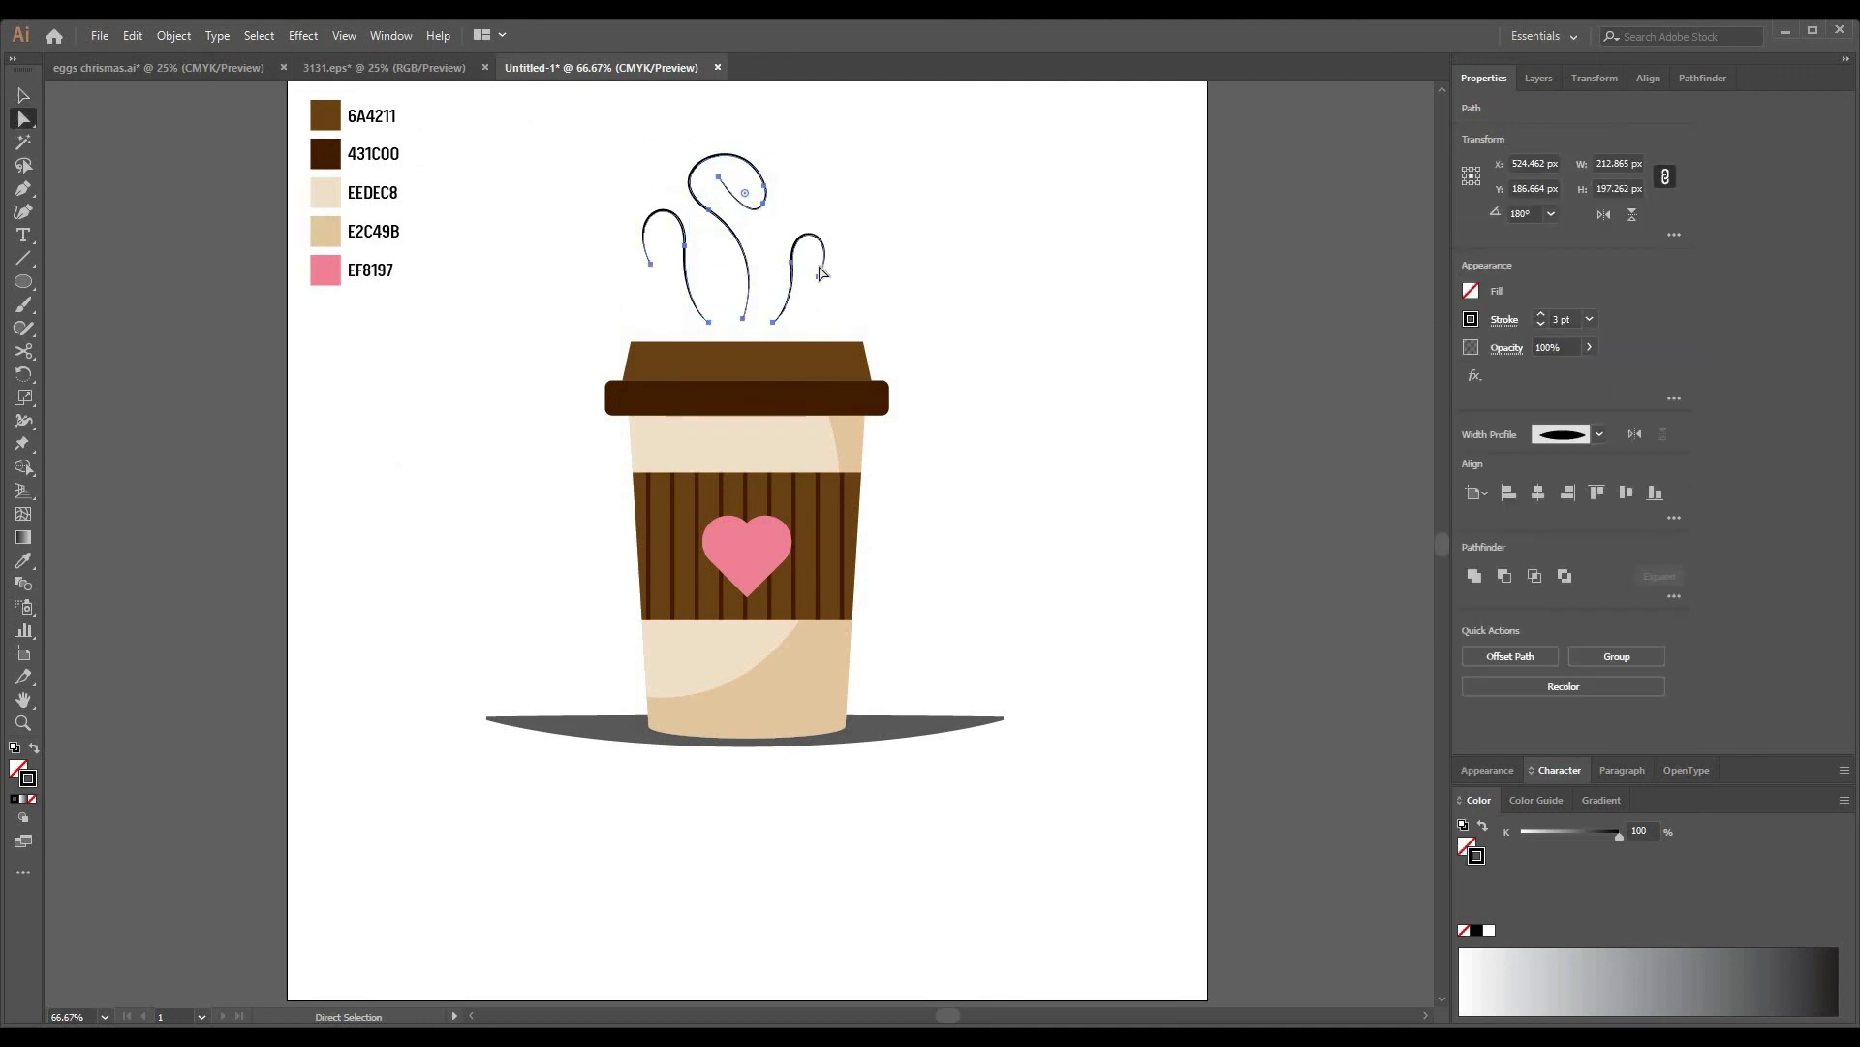
Step: Expand the steam strokes into shapes and group all the cup artwork
key("v")
left_click(163, 35)
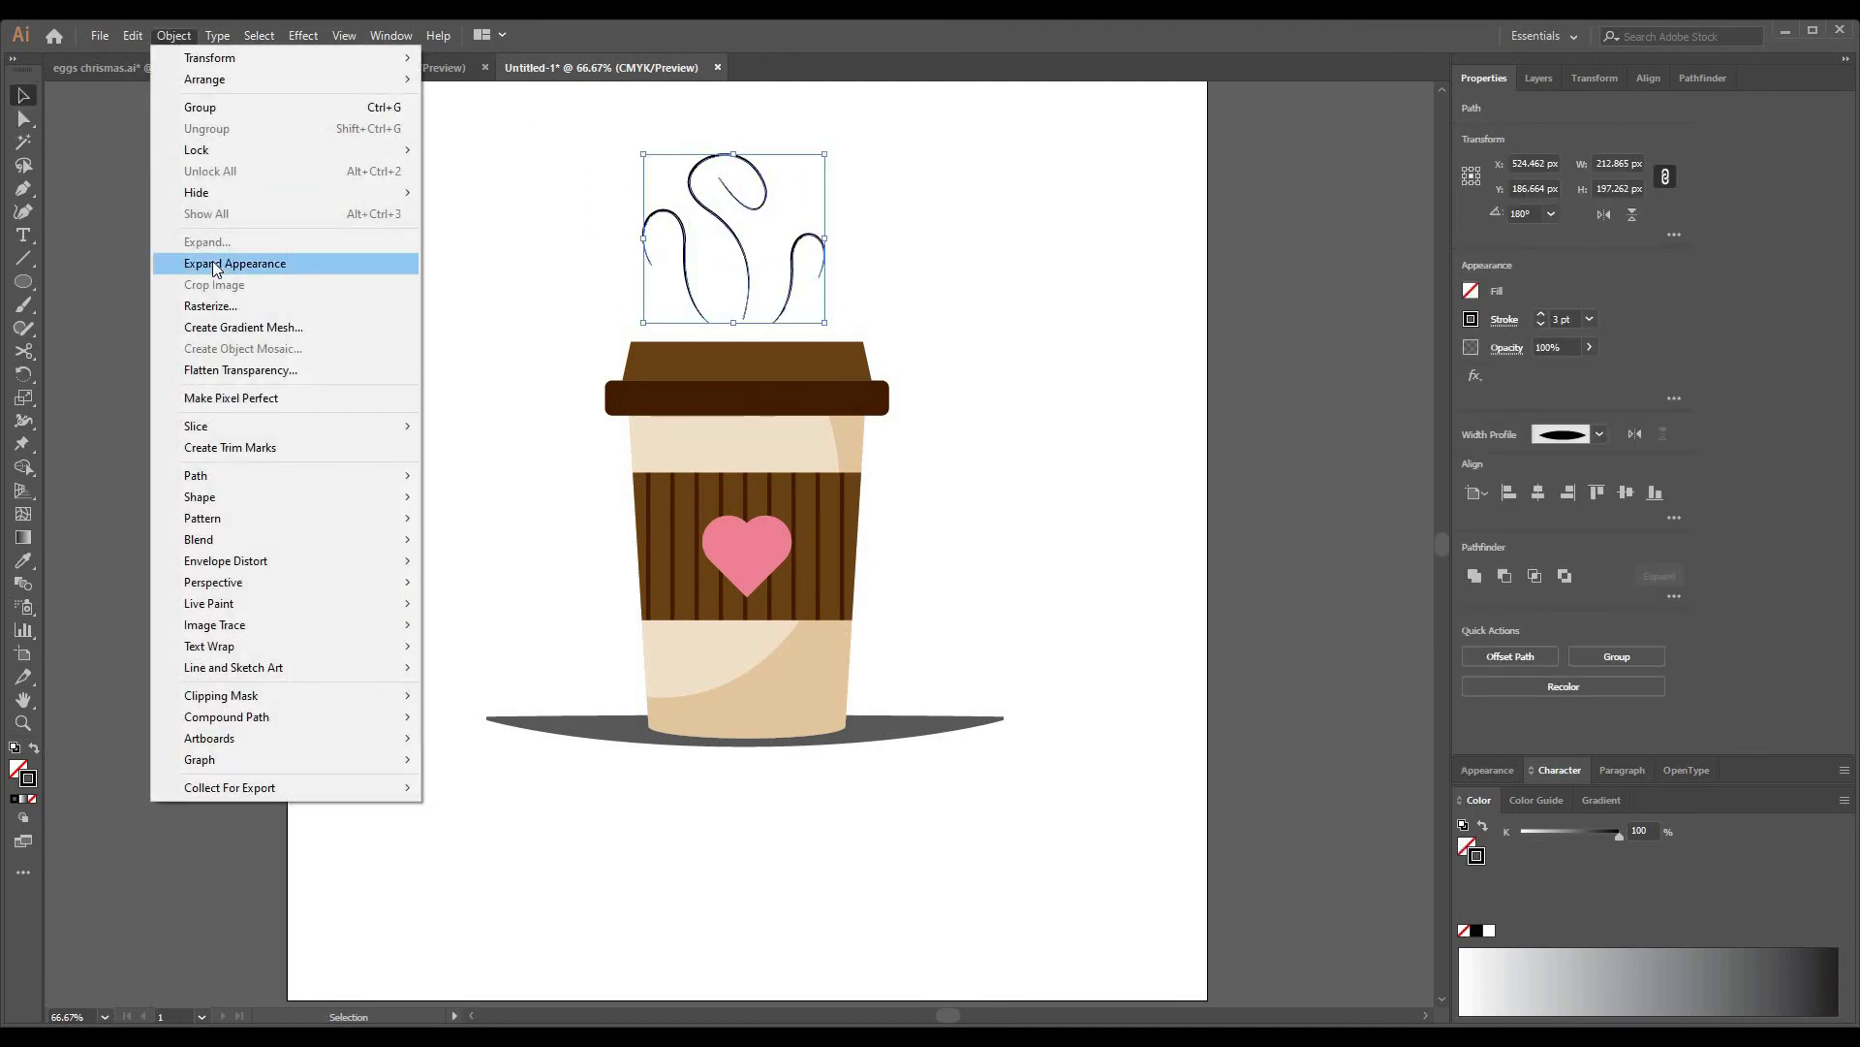
left_click(291, 257)
left_click_drag(504, 153, 1017, 817)
right_click(797, 447)
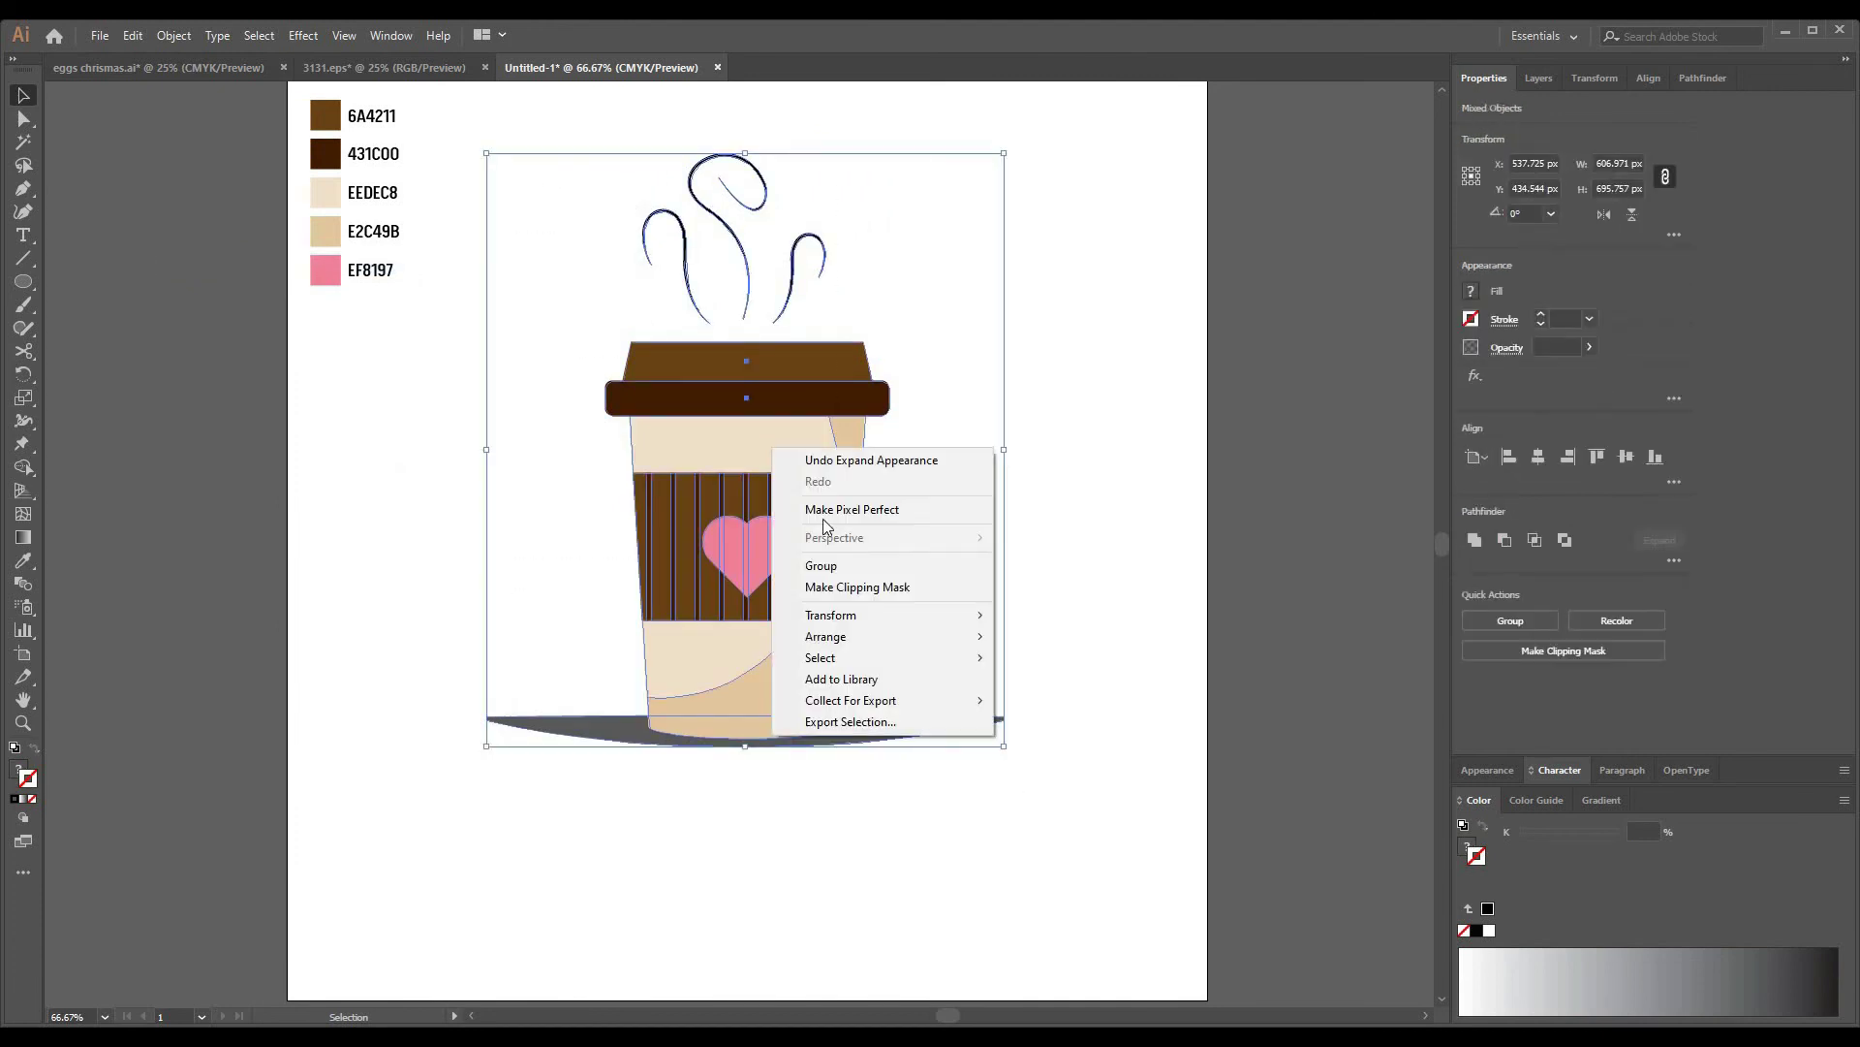
left_click(831, 566)
left_click(1079, 452)
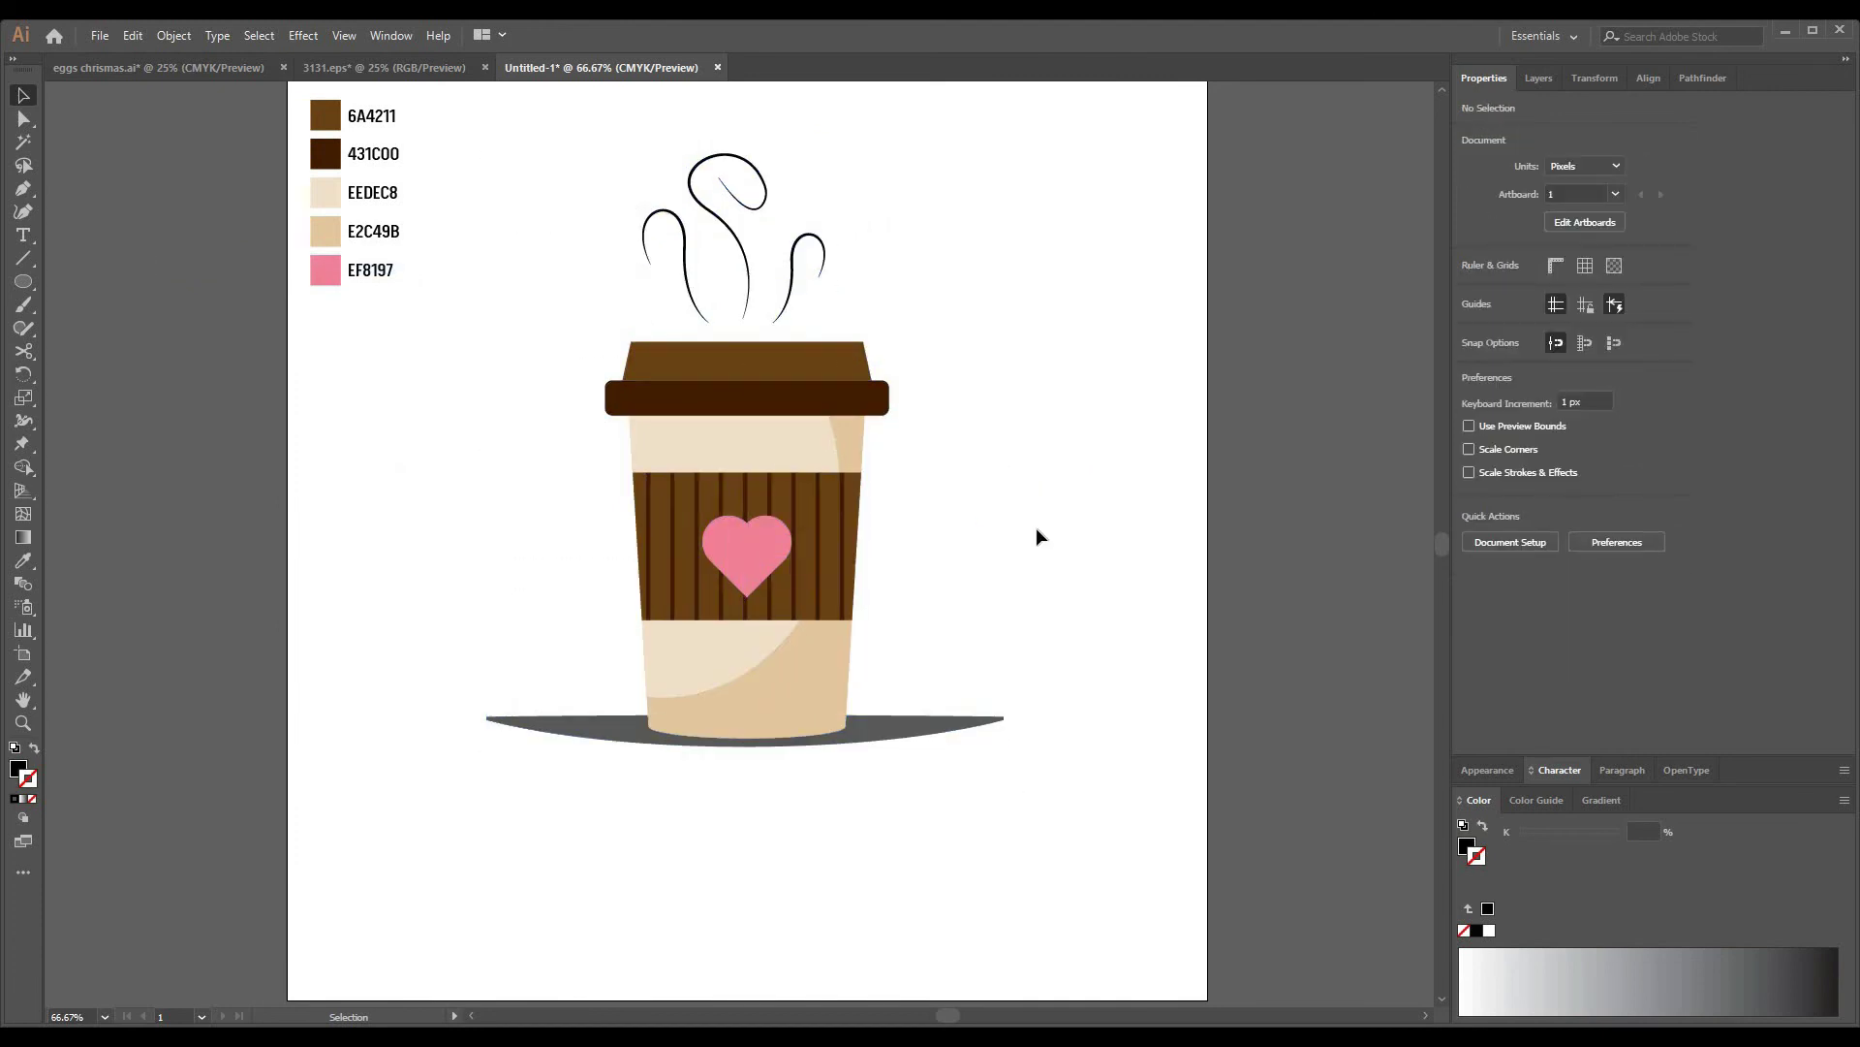
Step: Delete the colour-code list and zoom out to view the whole artboard
left_click_drag(291, 308, 426, 92)
key("Delete")
key("z")
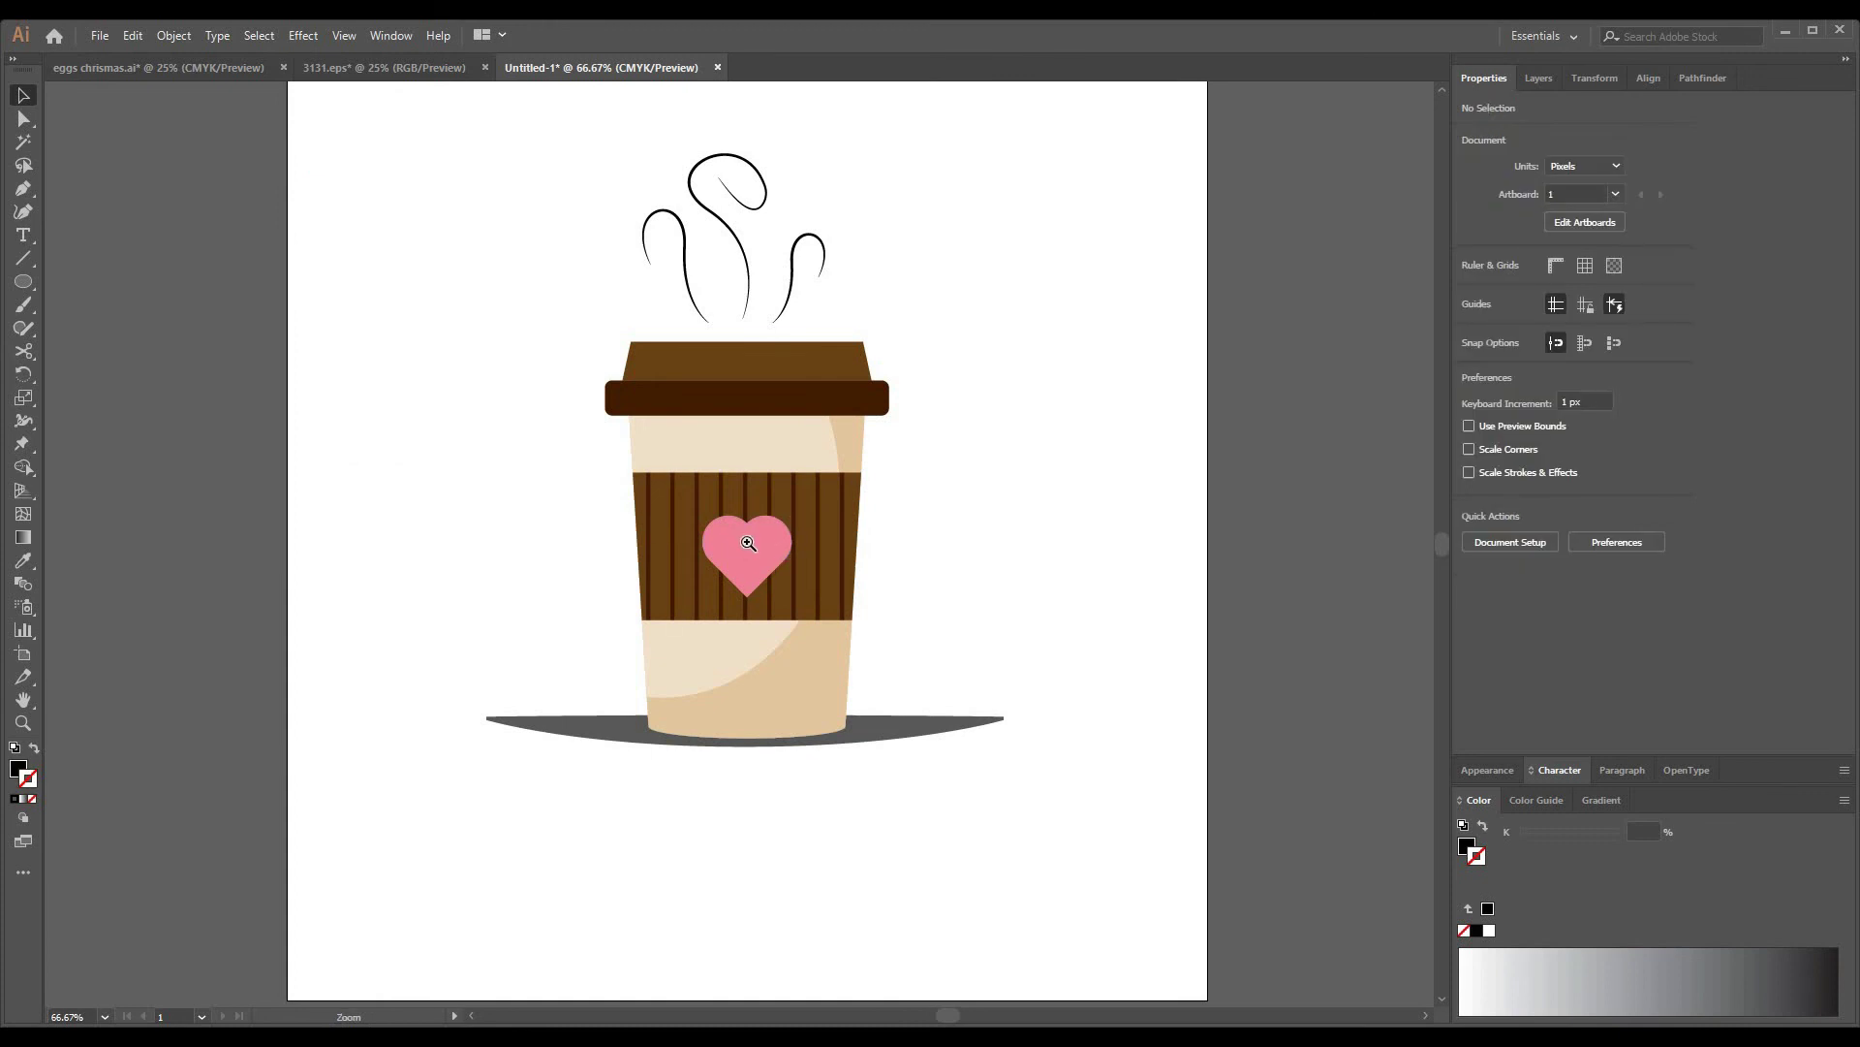
left_click(749, 552)
key("ctrl+minus")
key("ctrl+minus")
key("v")
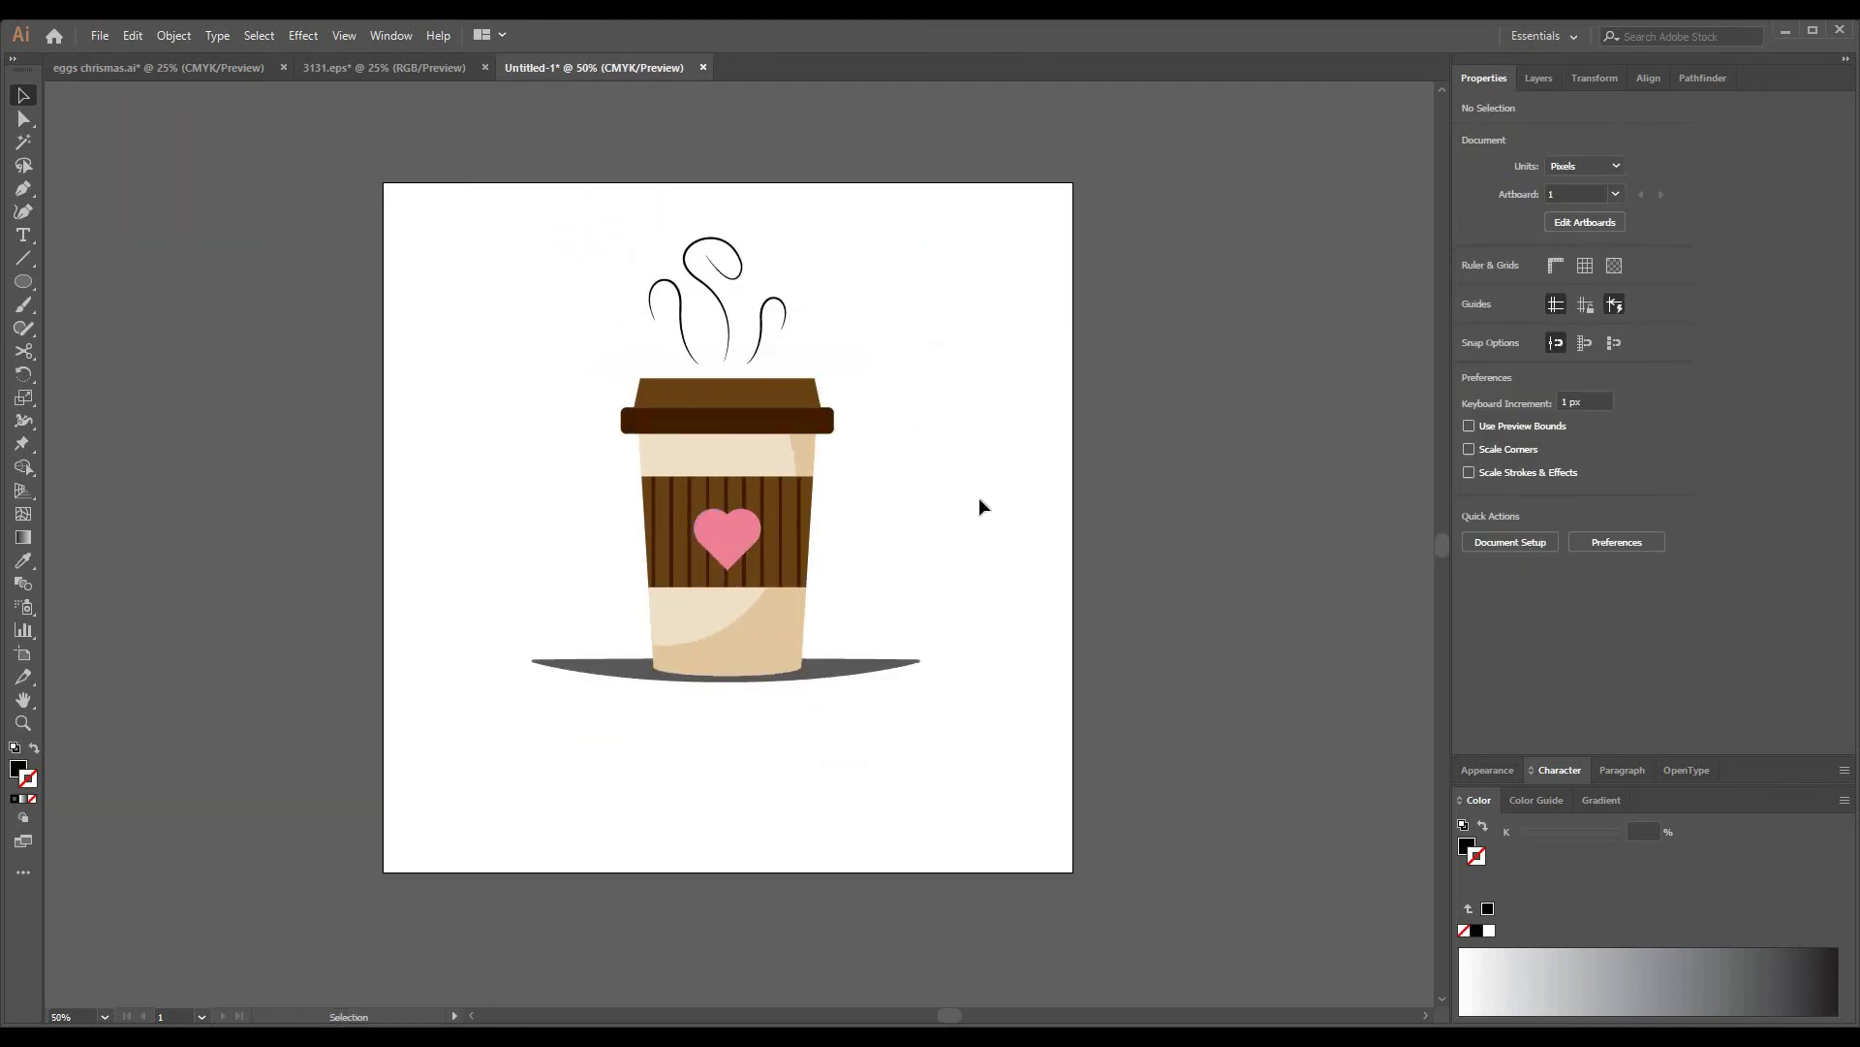